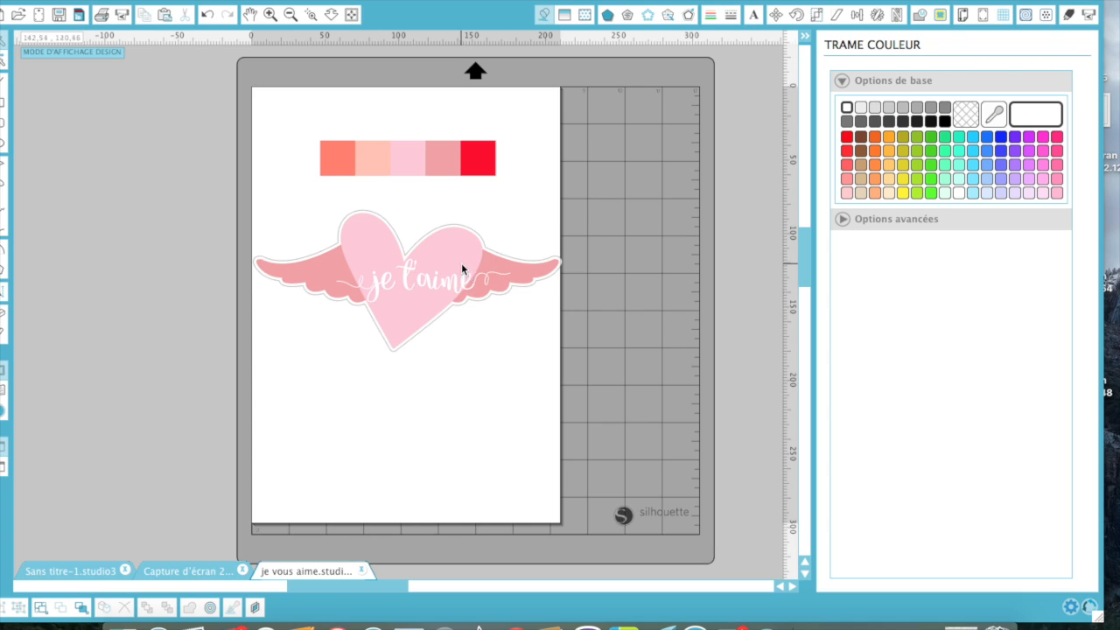
Shrink the winged heart design to about 148 mm wide and centre it horizontally on the page
click(418, 320)
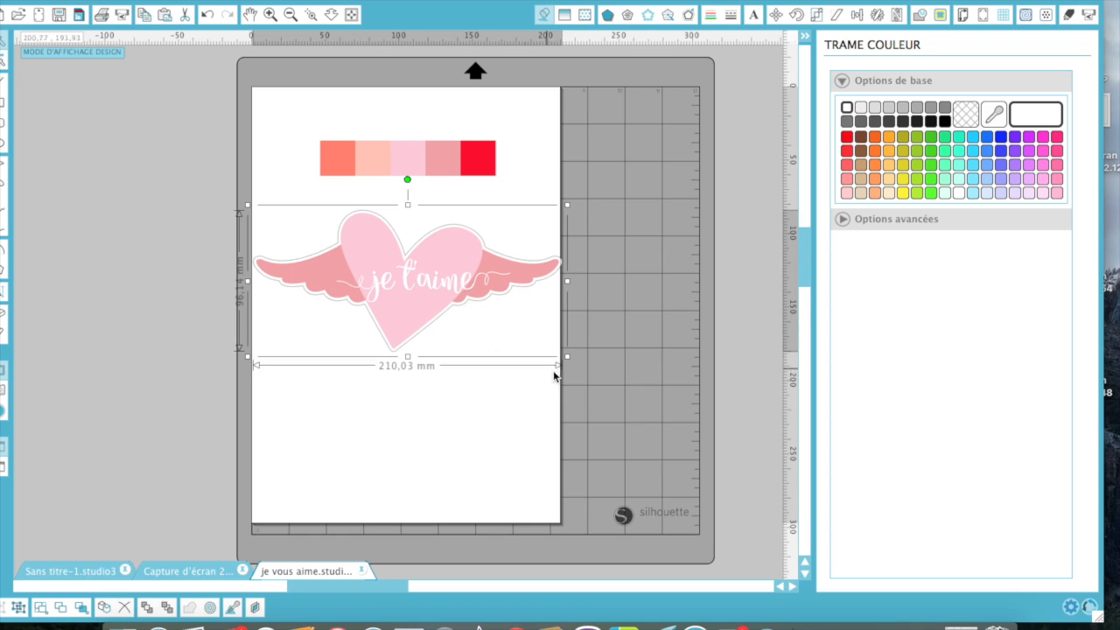
drag(567, 357, 478, 314)
drag(365, 280, 403, 283)
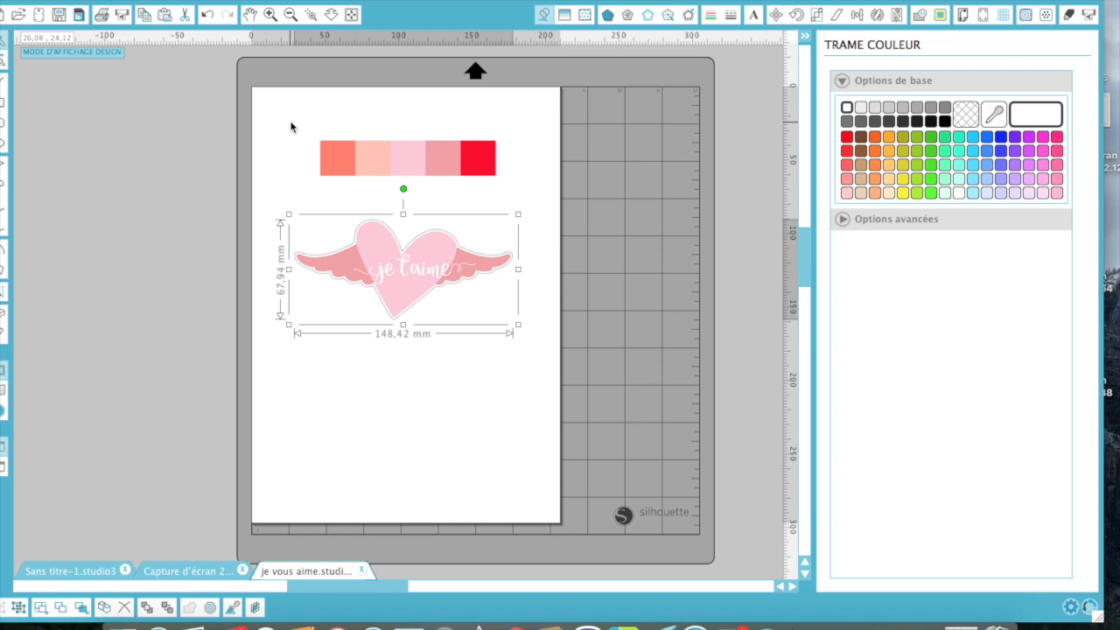
Move the row of five colour swatches off the page into the empty area beside the cutting mat
drag(290, 122, 476, 180)
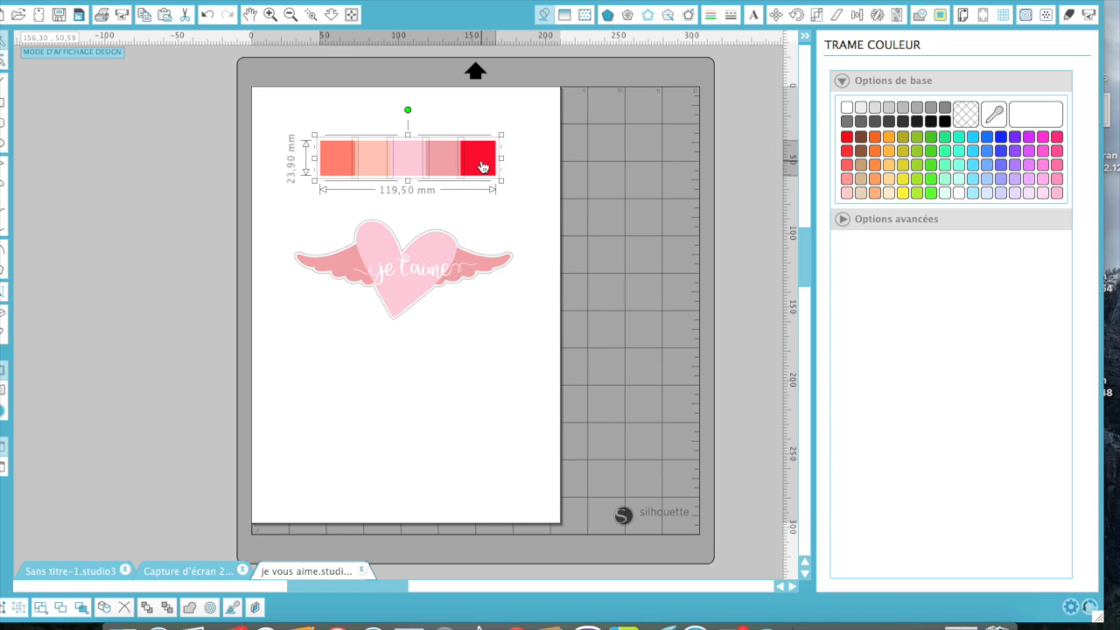
drag(483, 167, 211, 123)
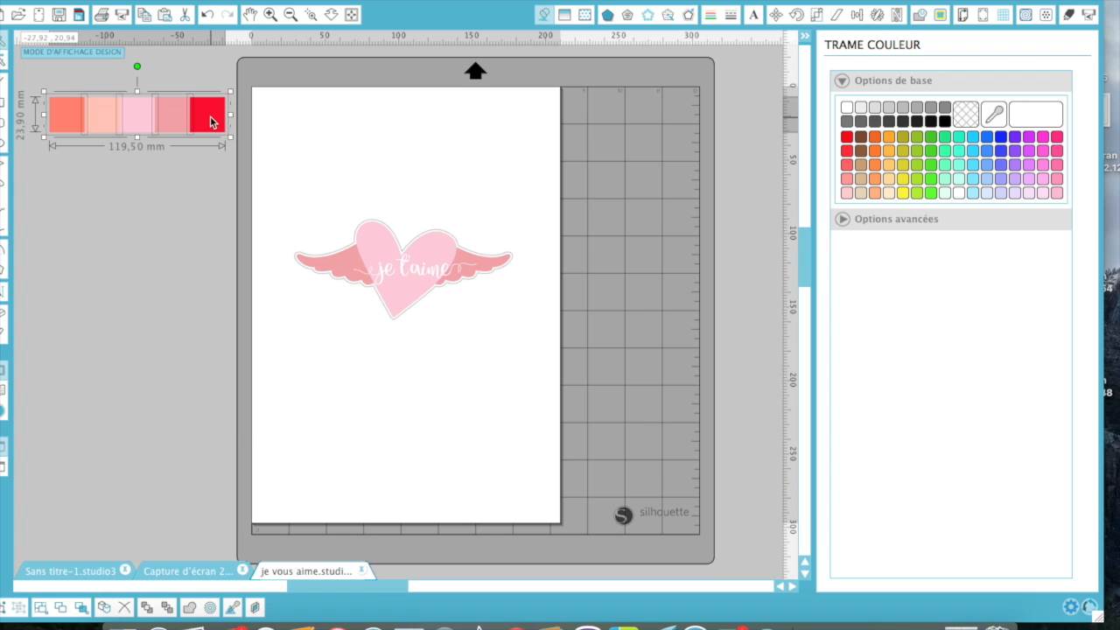
click(300, 197)
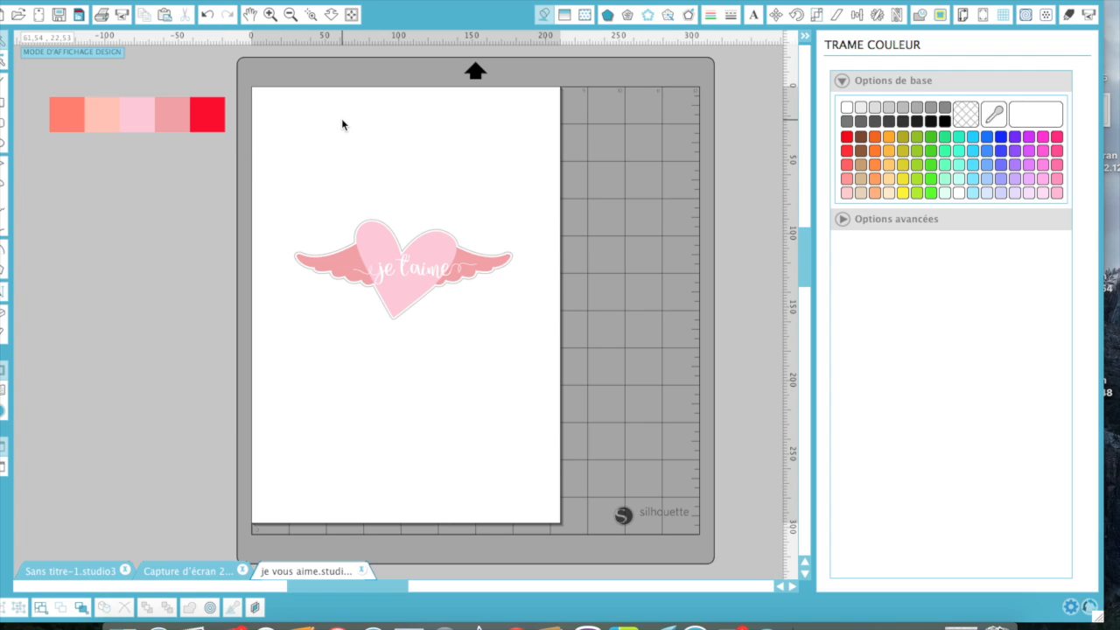
Display both the print border and the cut border in the page settings
click(964, 16)
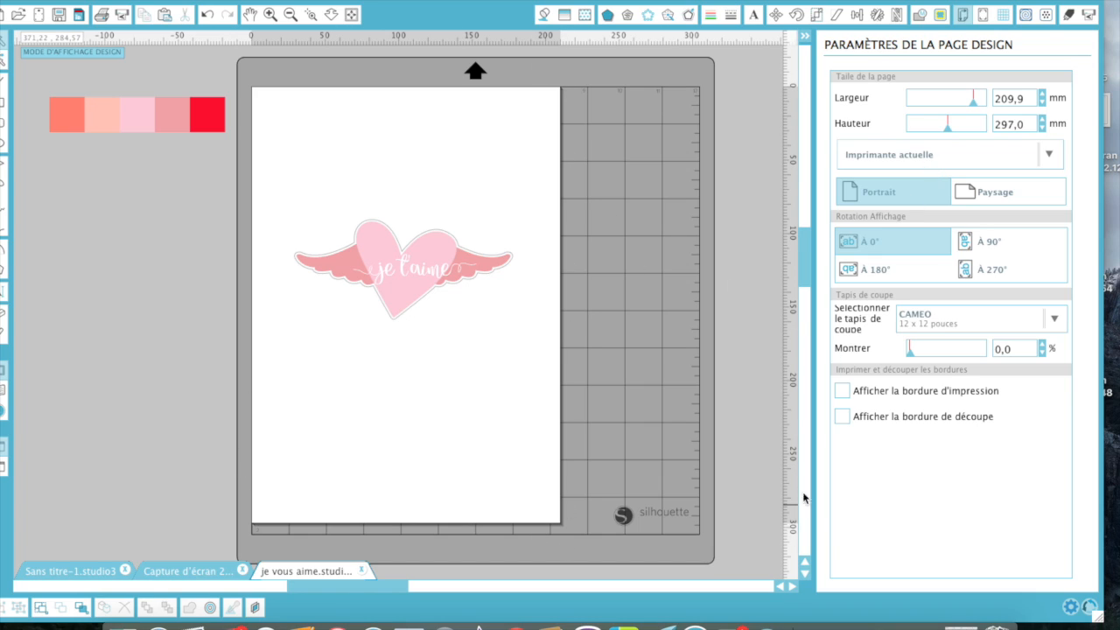
click(843, 392)
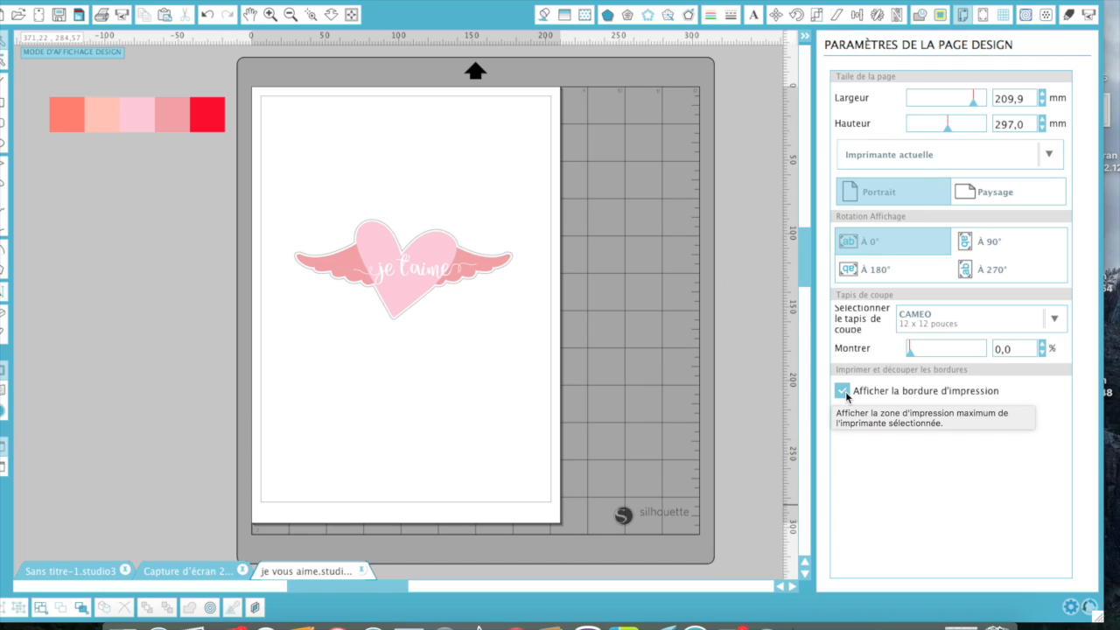
click(842, 417)
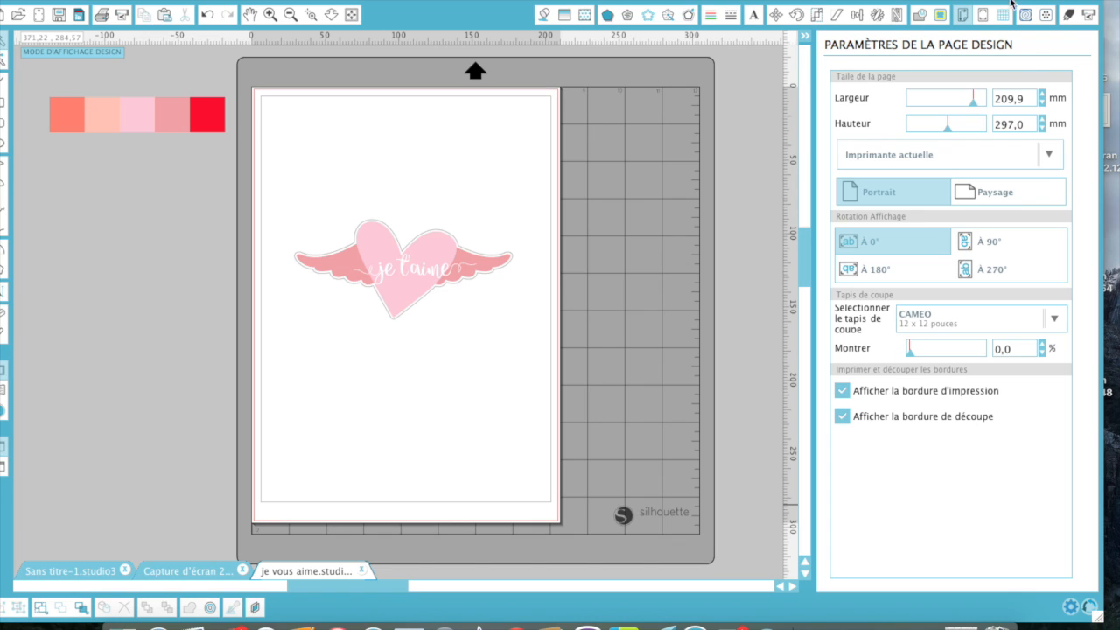
Set the registration marks style to Type 1 (CAMEO, Portrait, Curio)
click(985, 20)
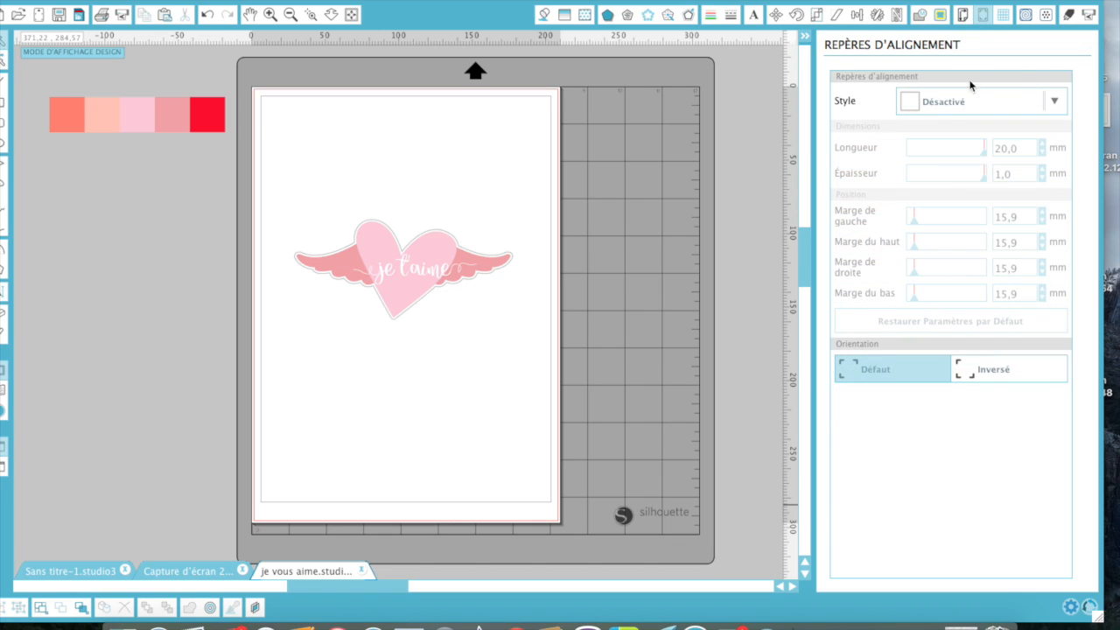
click(972, 102)
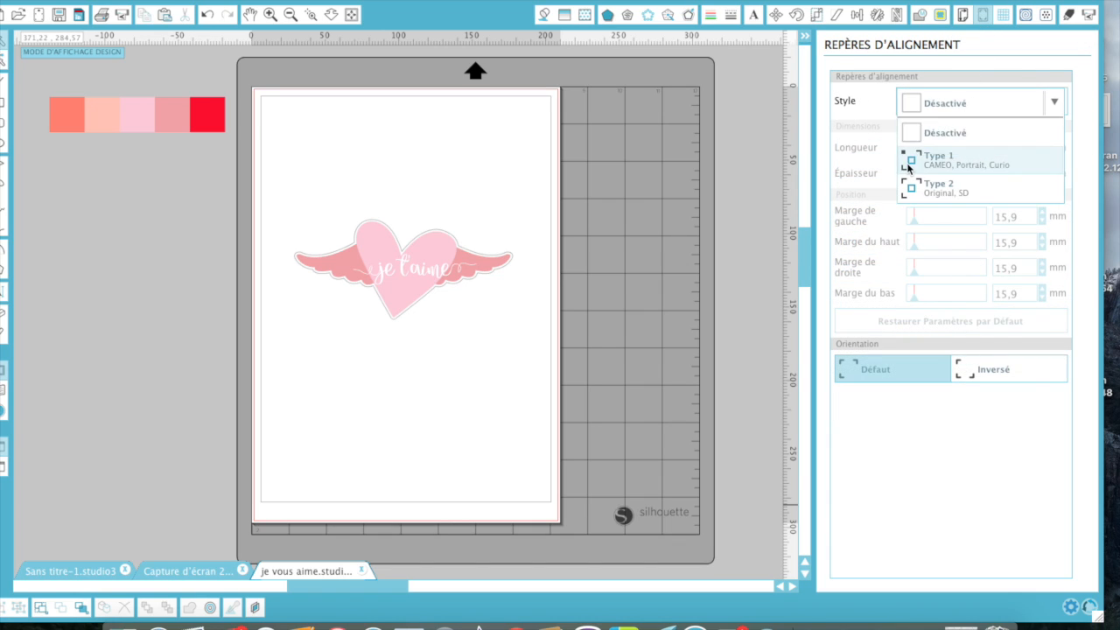
click(945, 161)
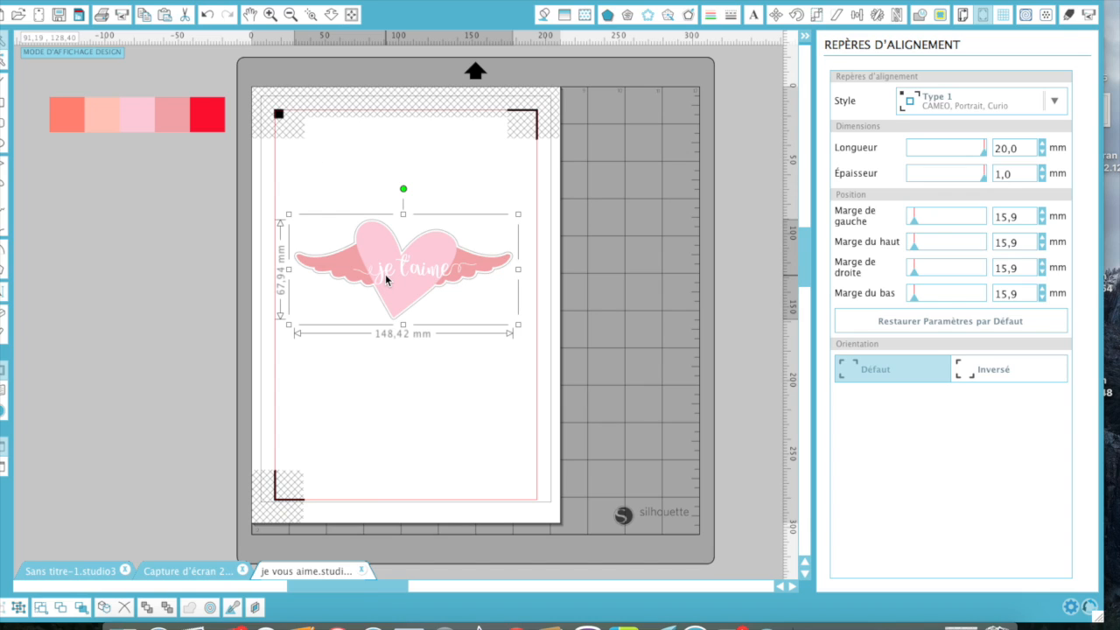
Open the cut settings and turn off the cut line display
click(1067, 16)
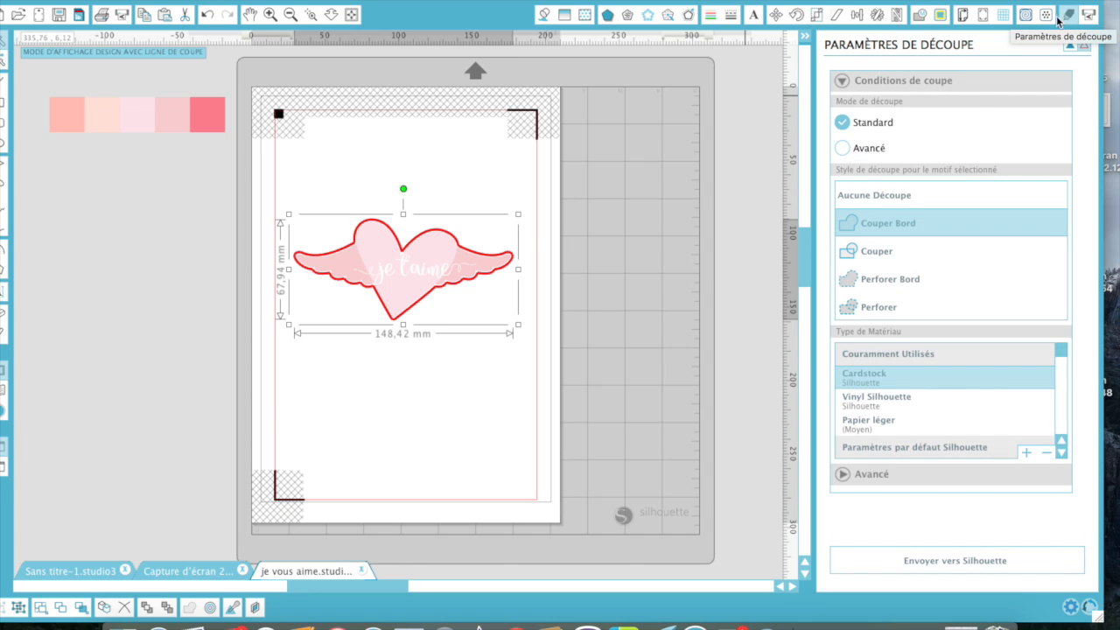
click(442, 435)
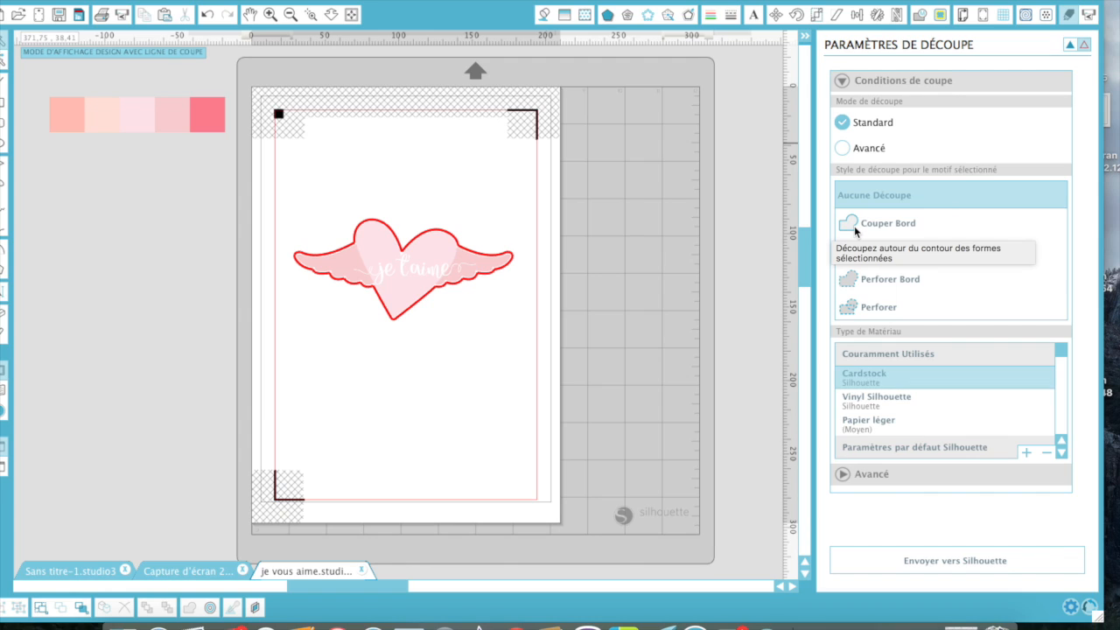
click(1070, 46)
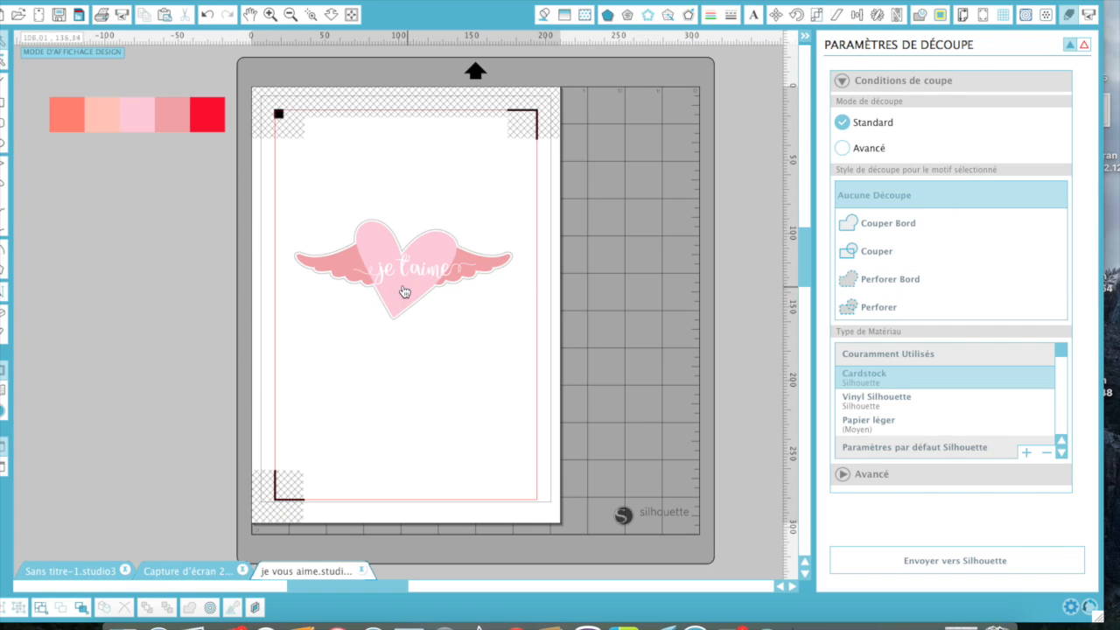
Inspect the winged heart design and its outline up close, and return to the full page view
key(z)
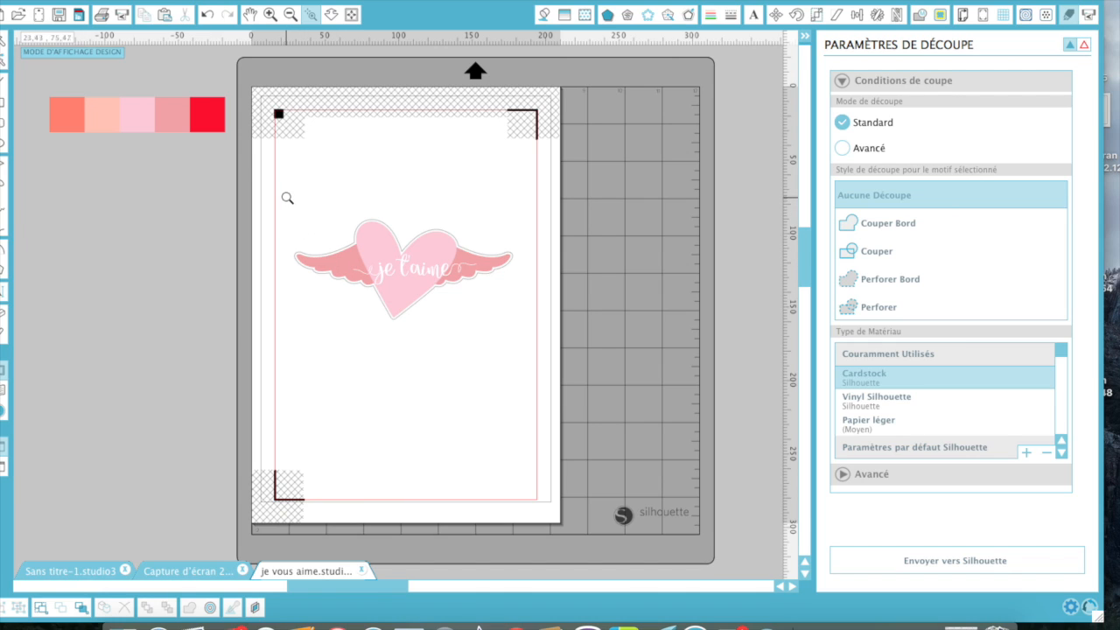
drag(280, 193, 543, 359)
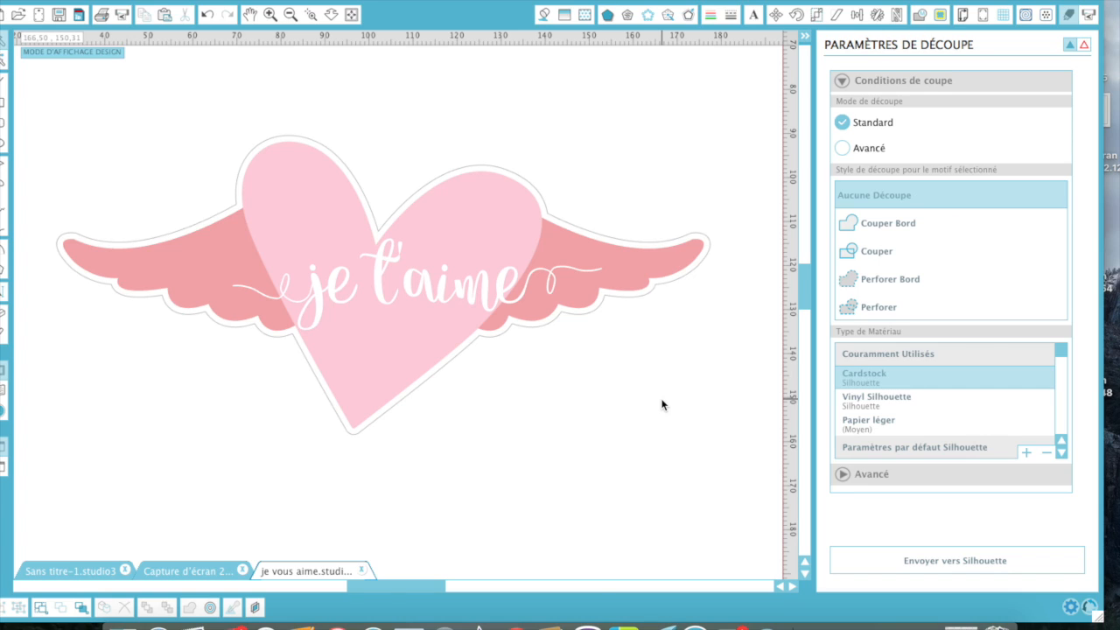
click(351, 15)
Shrink the winged heart to about 119 mm wide and place it near the top of the page inside the registration marks
click(391, 252)
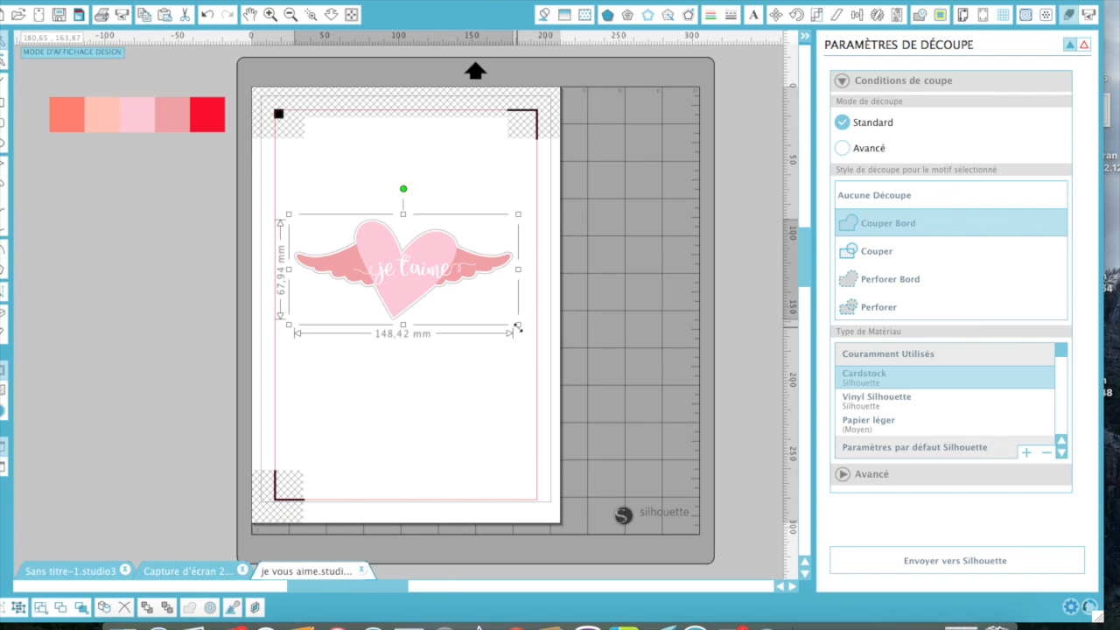
drag(518, 325, 474, 304)
drag(399, 268, 407, 186)
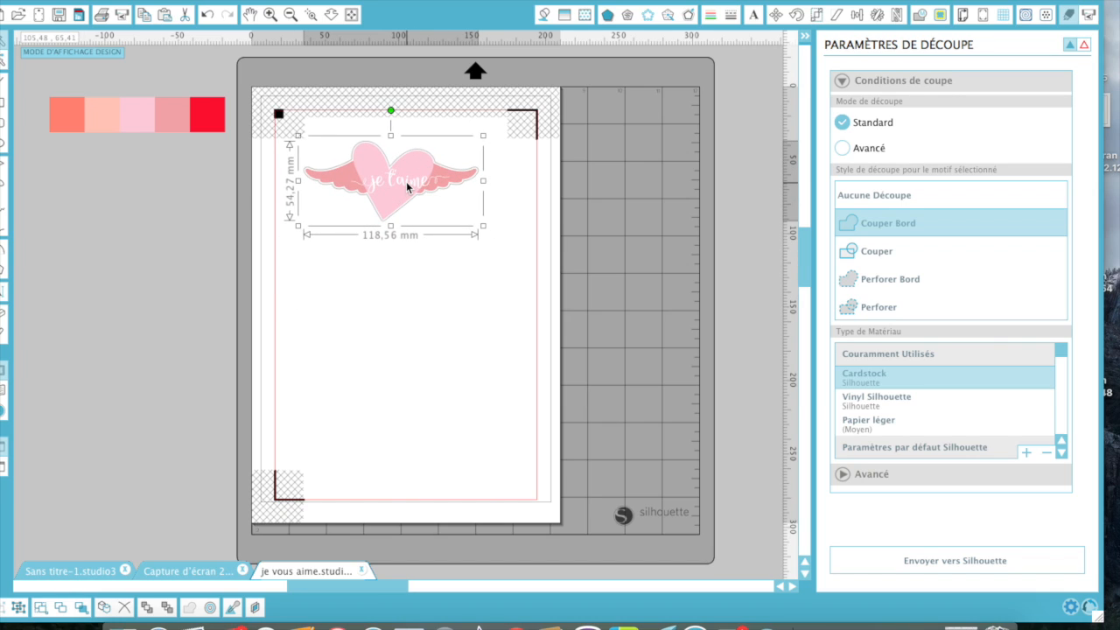
Duplicate the winged heart, place the copy below the original, and reduce the copy to about 61 mm wide
key(super+Left)
drag(209, 202, 364, 309)
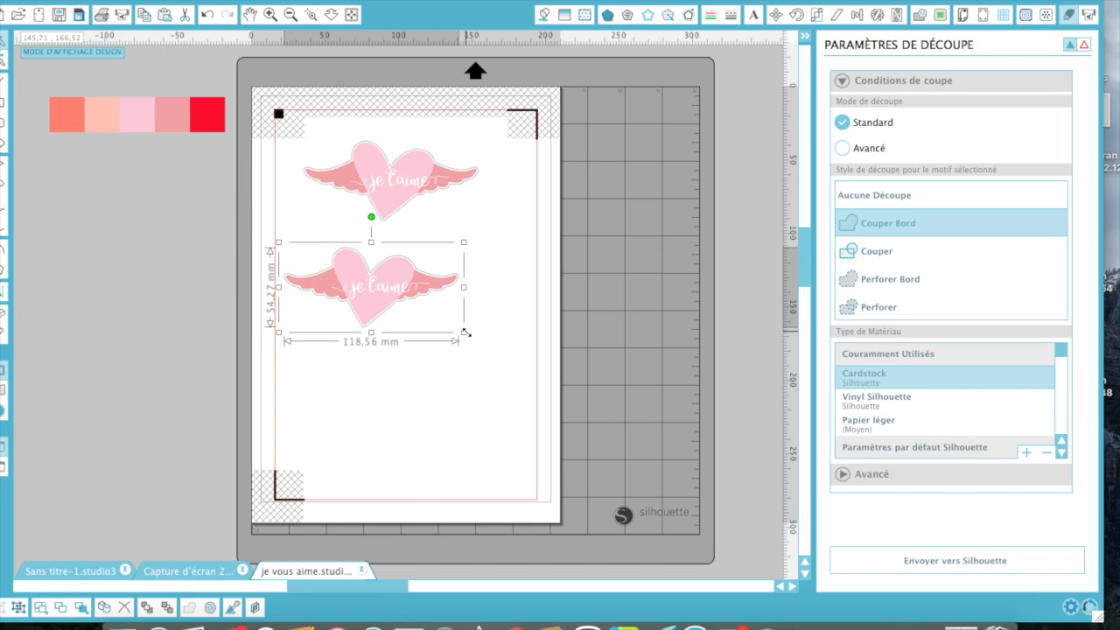
drag(464, 332, 336, 271)
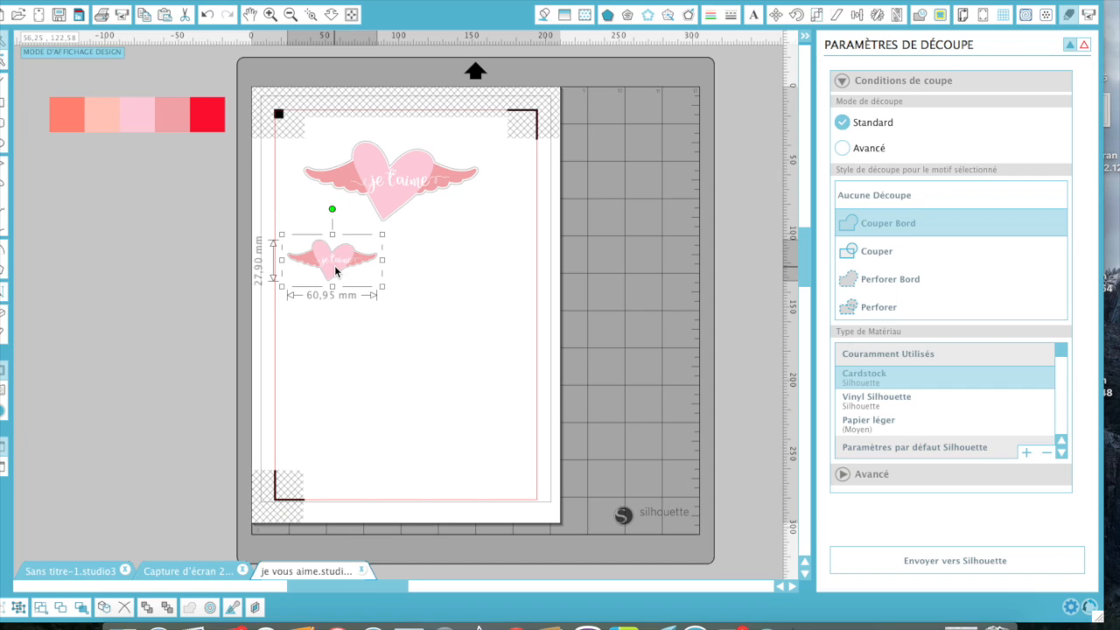
Duplicate the small winged heart into a grid of two columns and three rows
key(super+d)
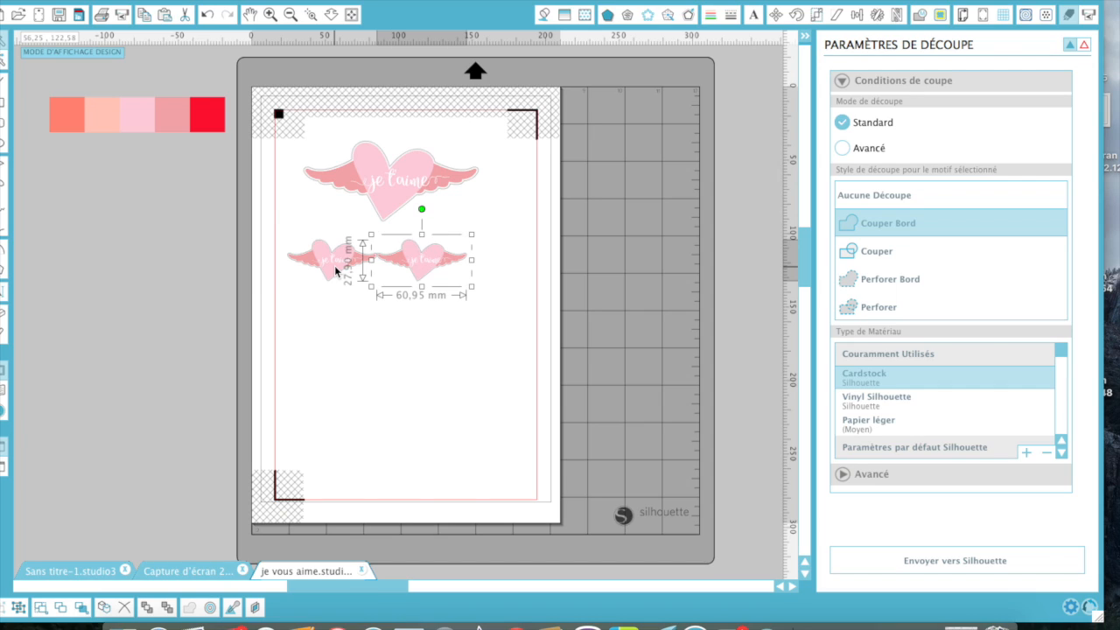
key(super+d)
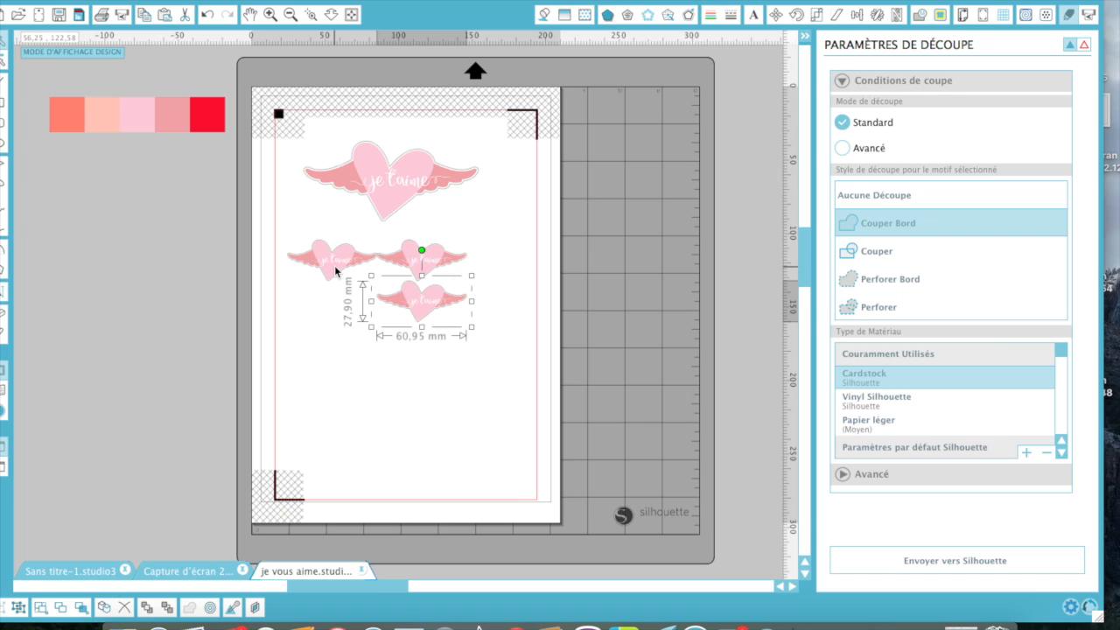
key(super+Left)
key(super+d)
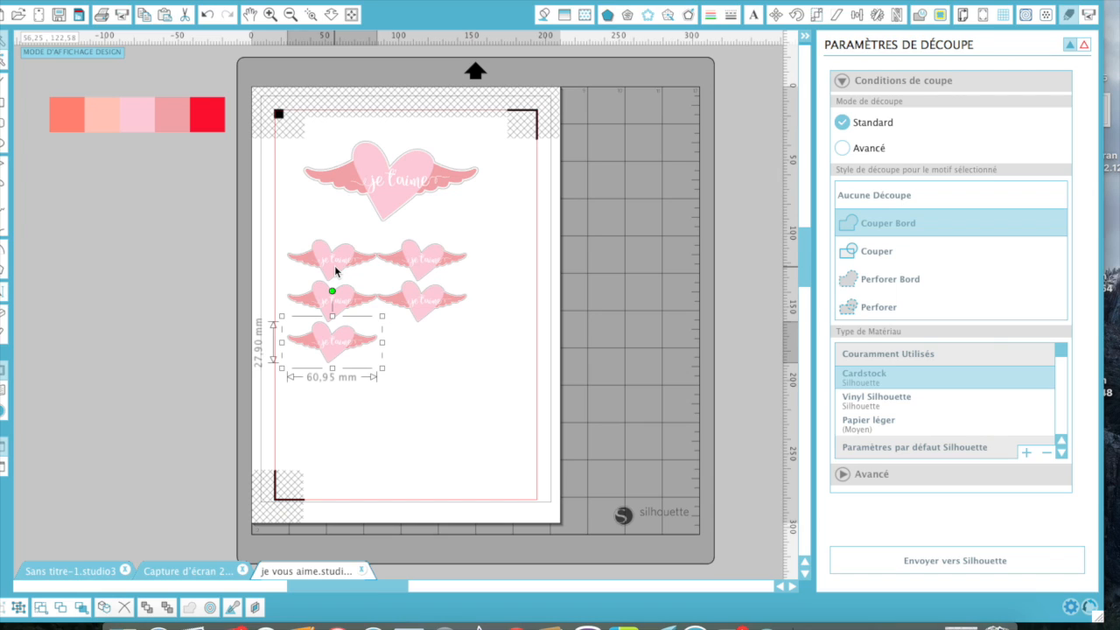
key(super+Right)
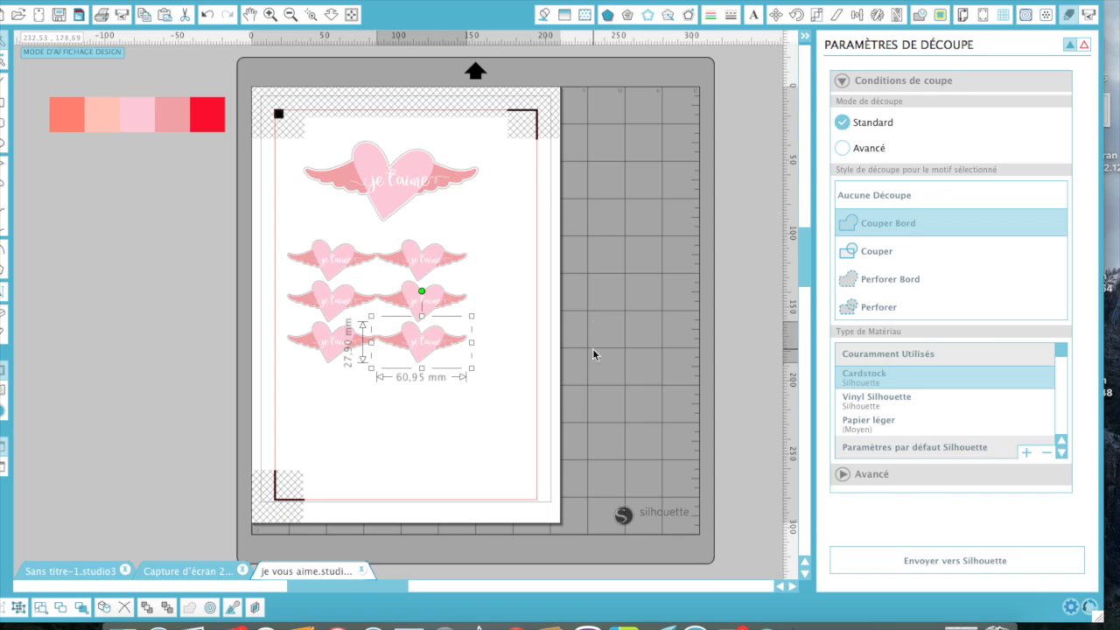
click(460, 436)
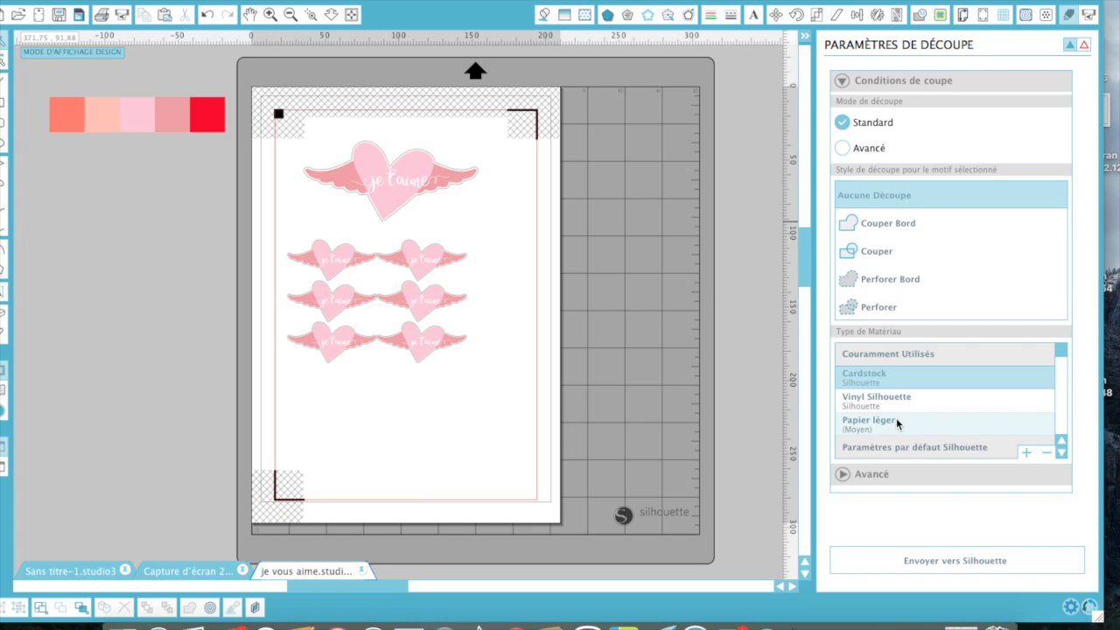
Browse the cutting material list for sticker and adhesive papers, and return to its beginning
scroll(896, 417, down, 5)
scroll(897, 417, down, 4)
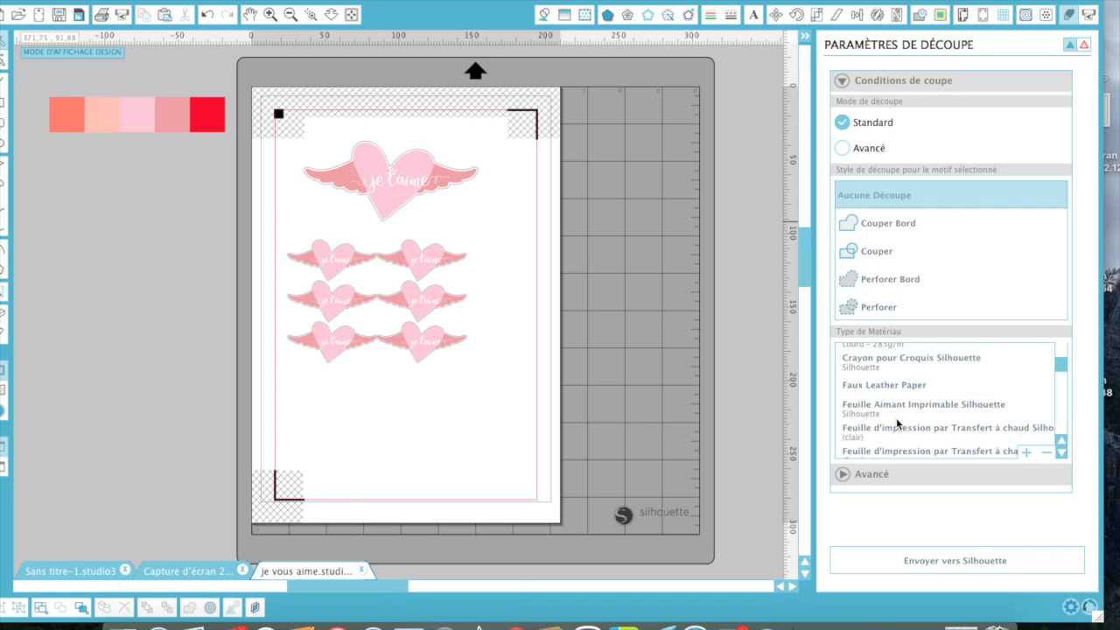
scroll(897, 417, down, 5)
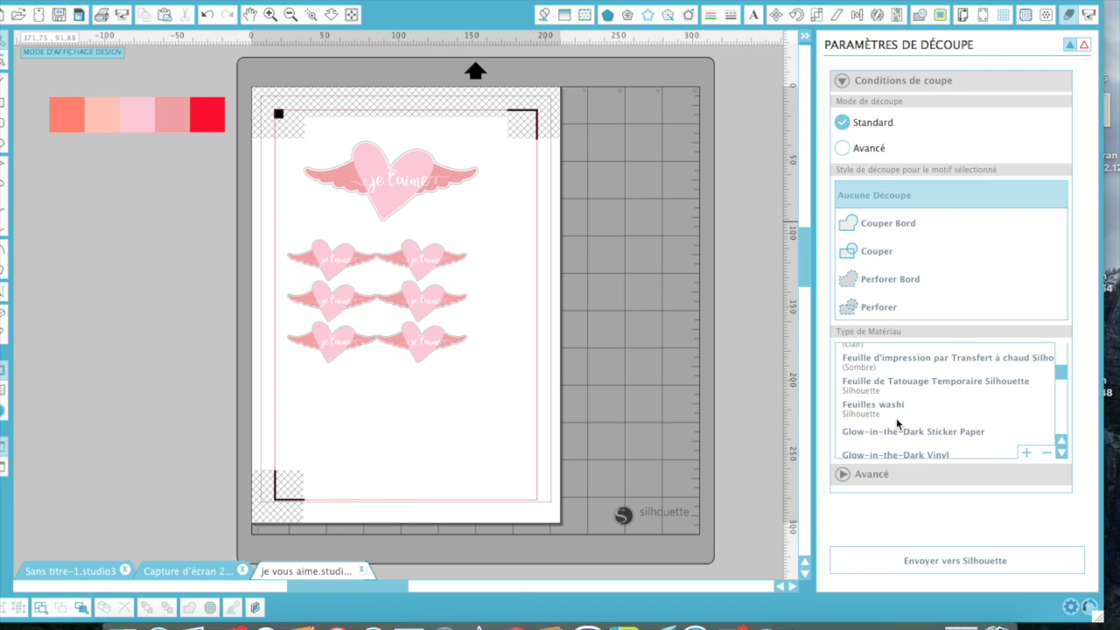
scroll(897, 418, down, 1)
scroll(896, 417, down, 2)
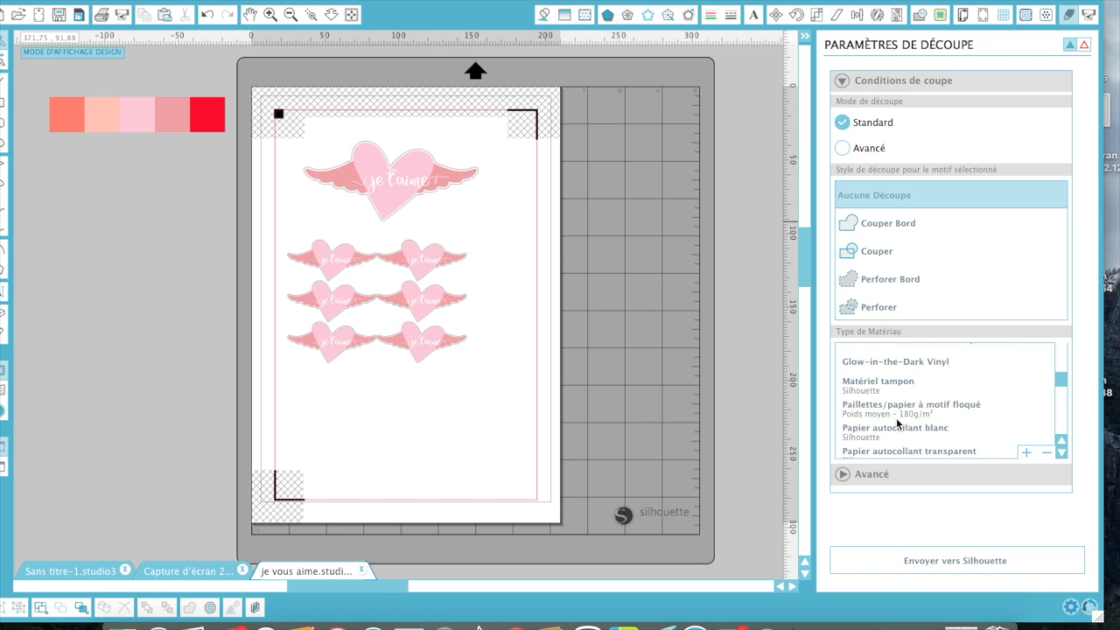
scroll(896, 417, down, 2)
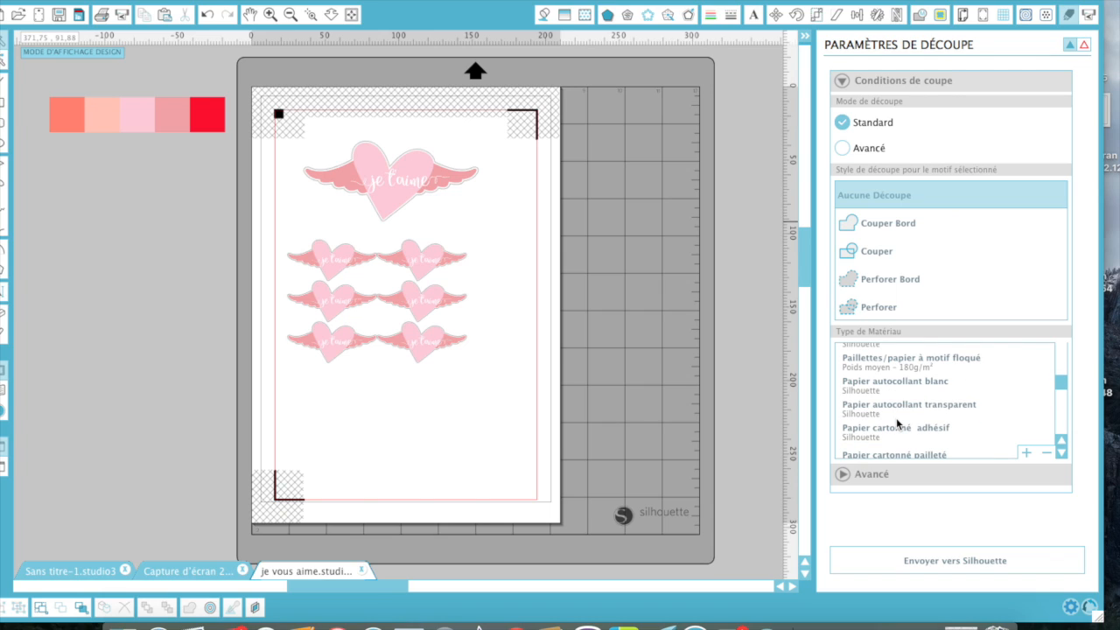
scroll(896, 418, down, 2)
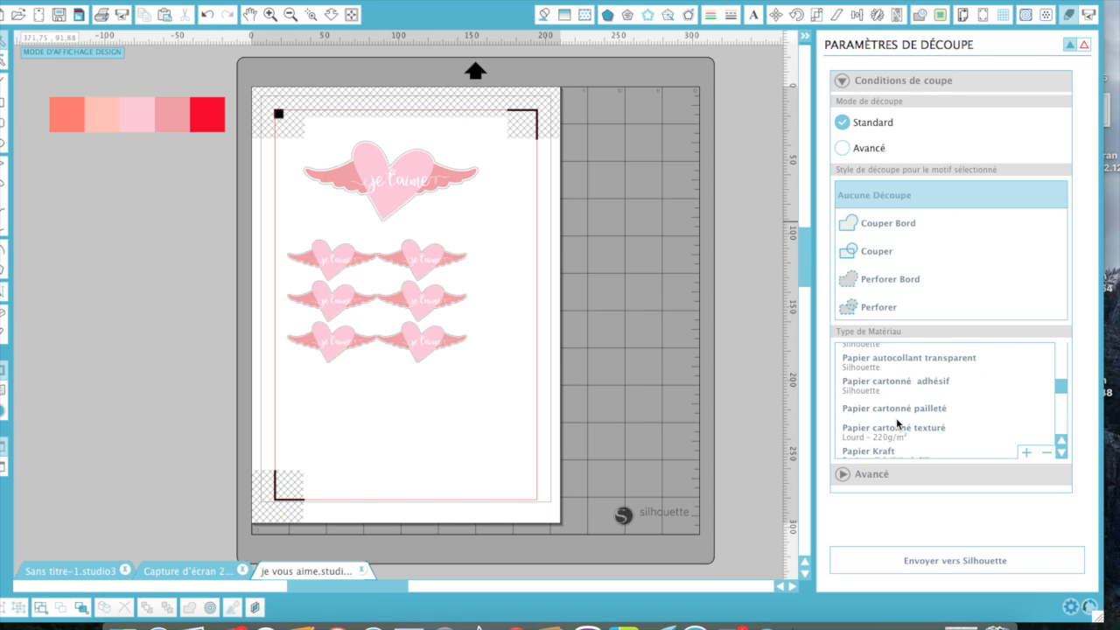
scroll(897, 417, down, 1)
scroll(897, 417, up, 10)
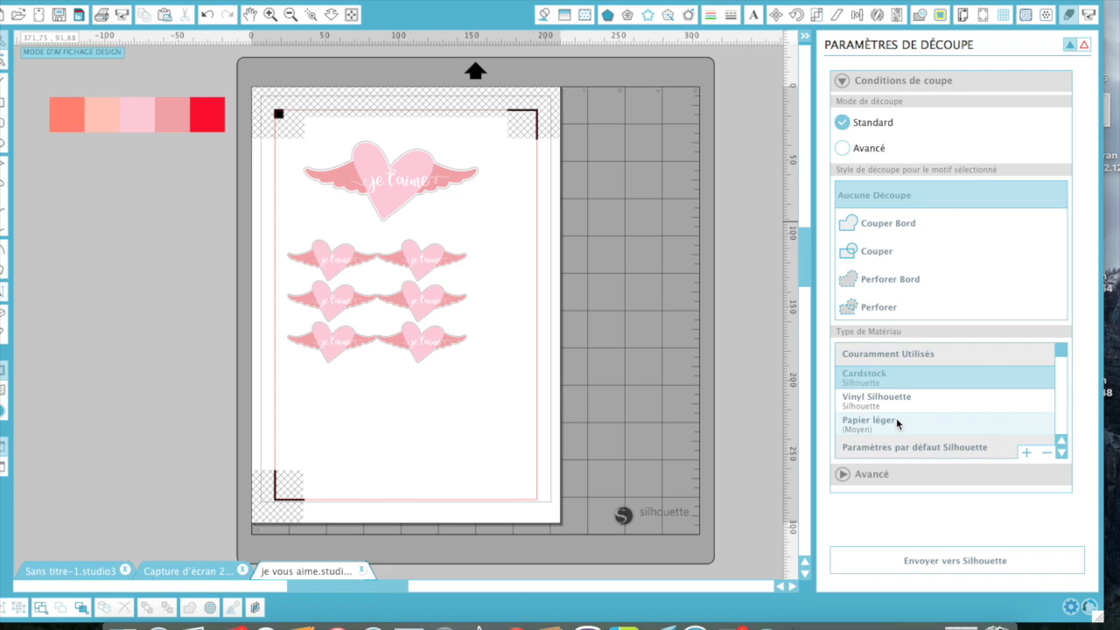
Set the cutting material to Scratch-off Sticker Sheets and bring its blade, speed and thickness settings into view
scroll(896, 418, down, 5)
scroll(896, 424, down, 1)
scroll(896, 417, down, 2)
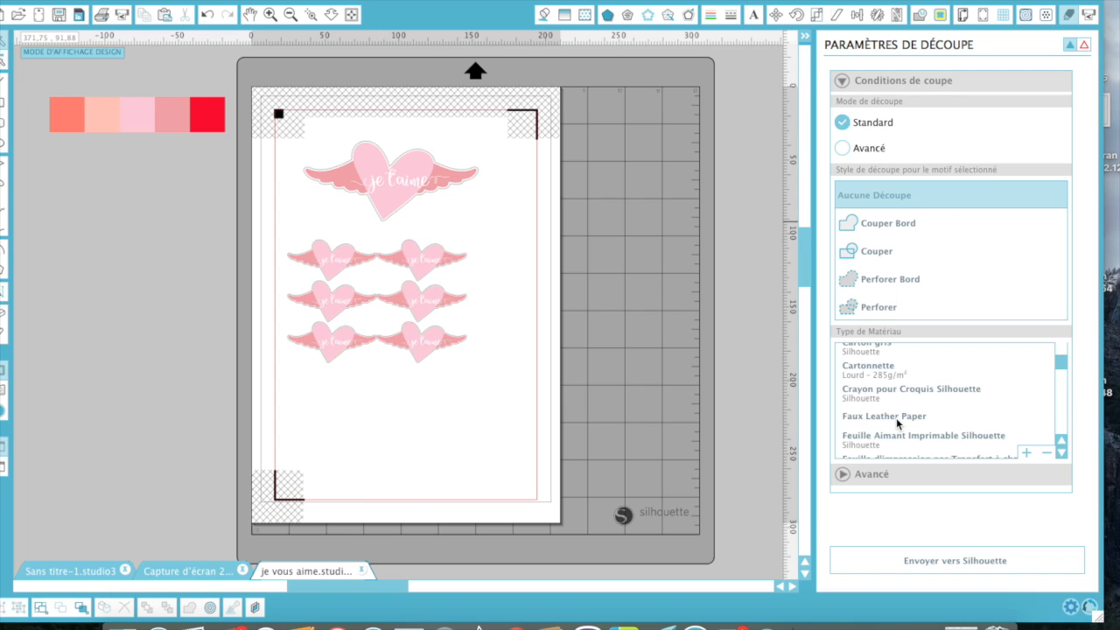
scroll(896, 418, down, 1)
scroll(896, 418, down, 4)
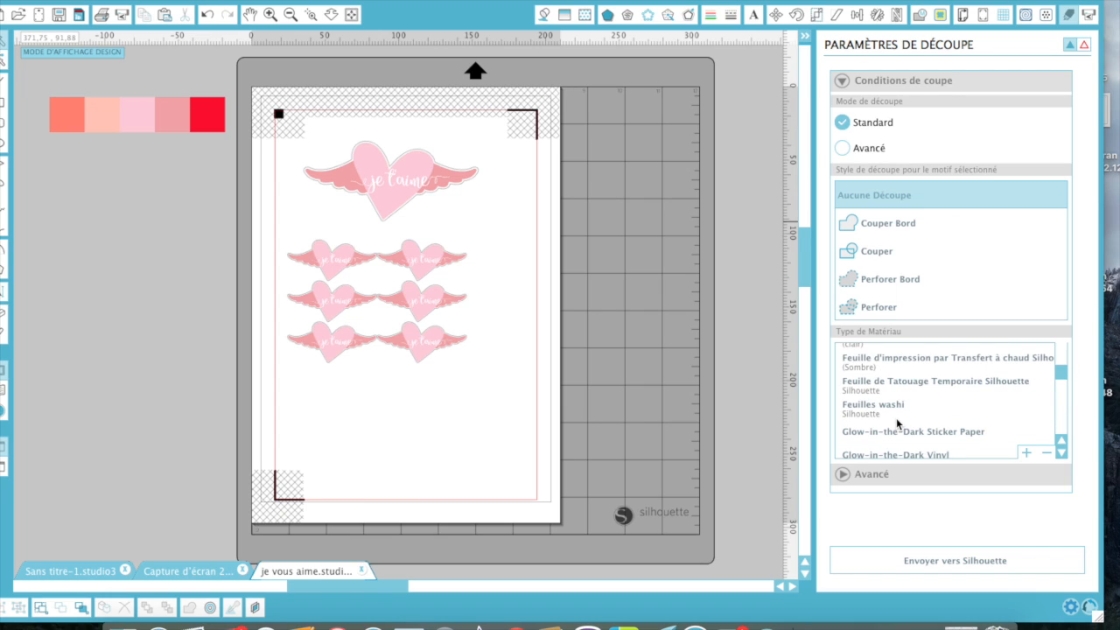
scroll(896, 418, down, 2)
scroll(897, 418, down, 3)
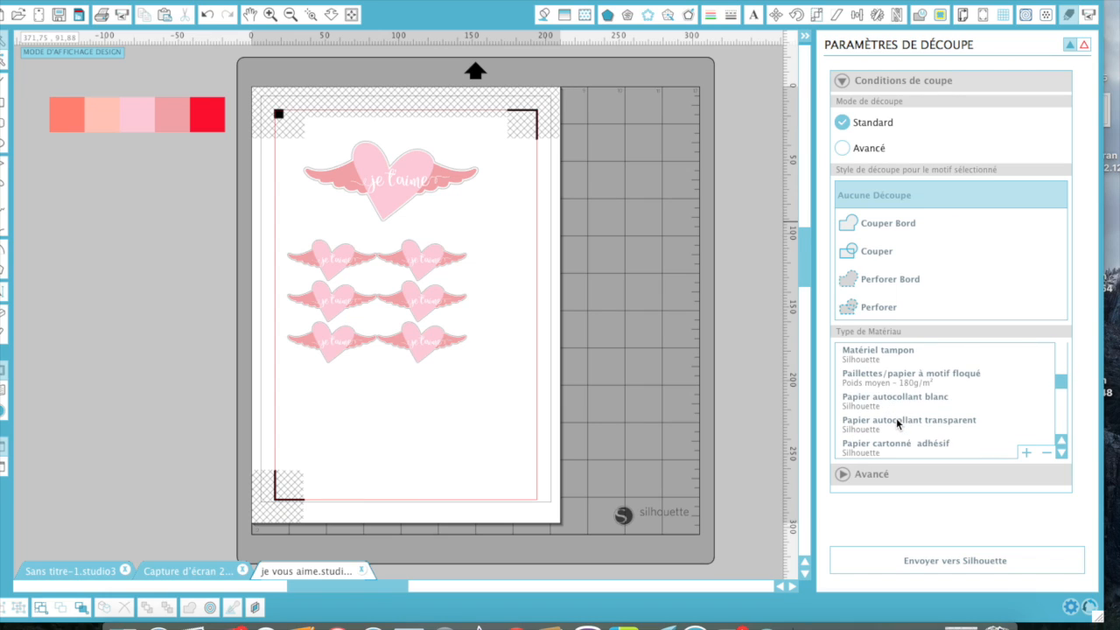
scroll(896, 417, down, 2)
scroll(896, 418, down, 3)
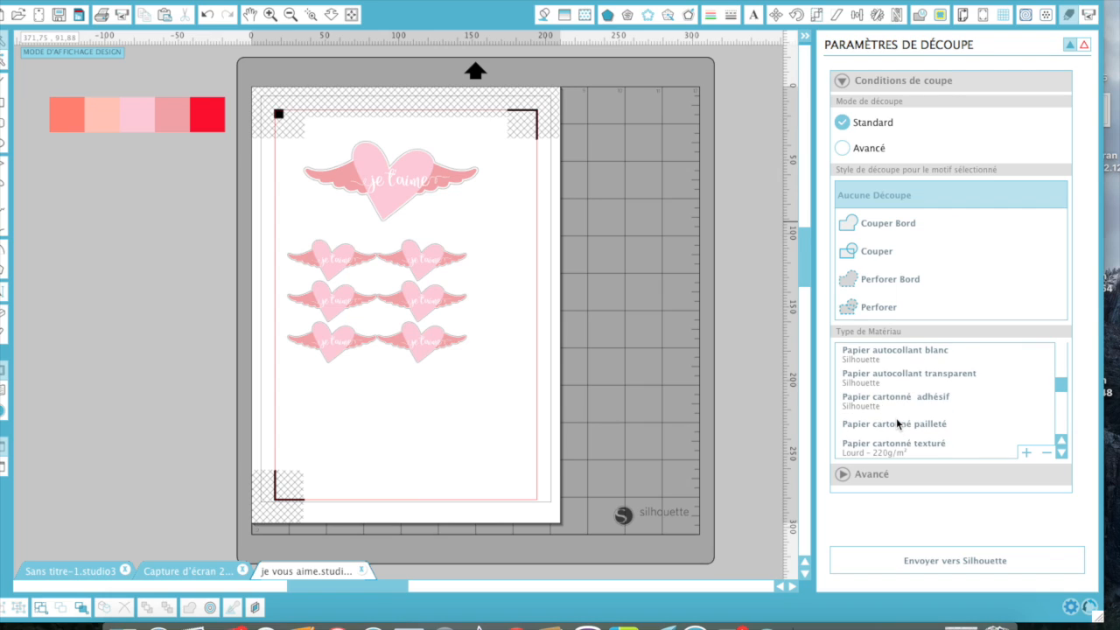
scroll(897, 418, down, 5)
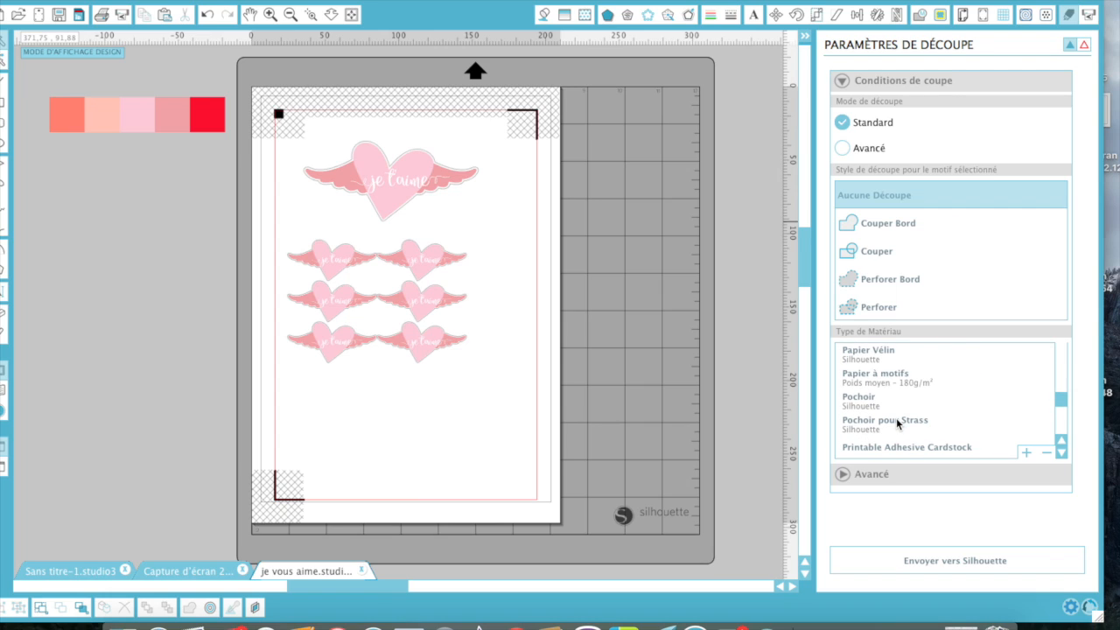
scroll(896, 417, down, 1)
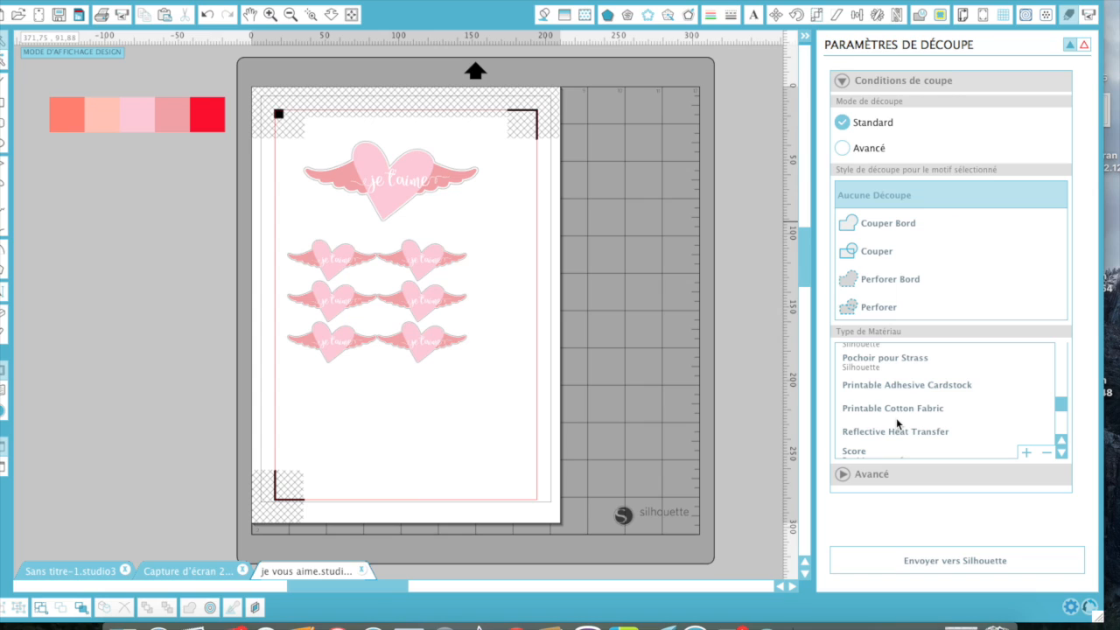
scroll(896, 417, down, 3)
scroll(896, 417, down, 4)
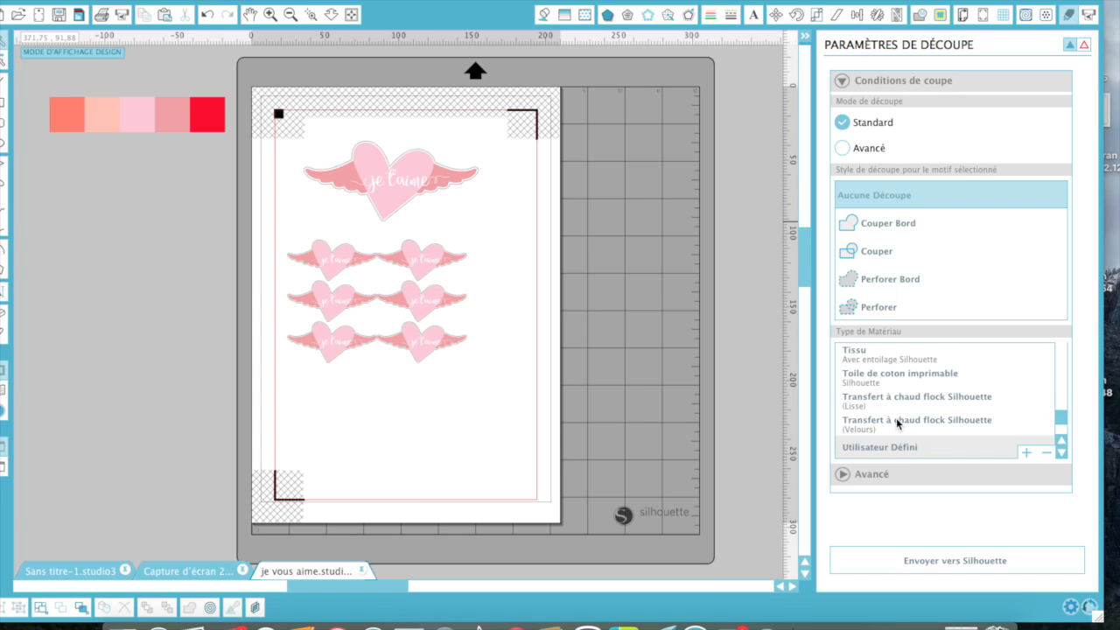
scroll(896, 418, down, 4)
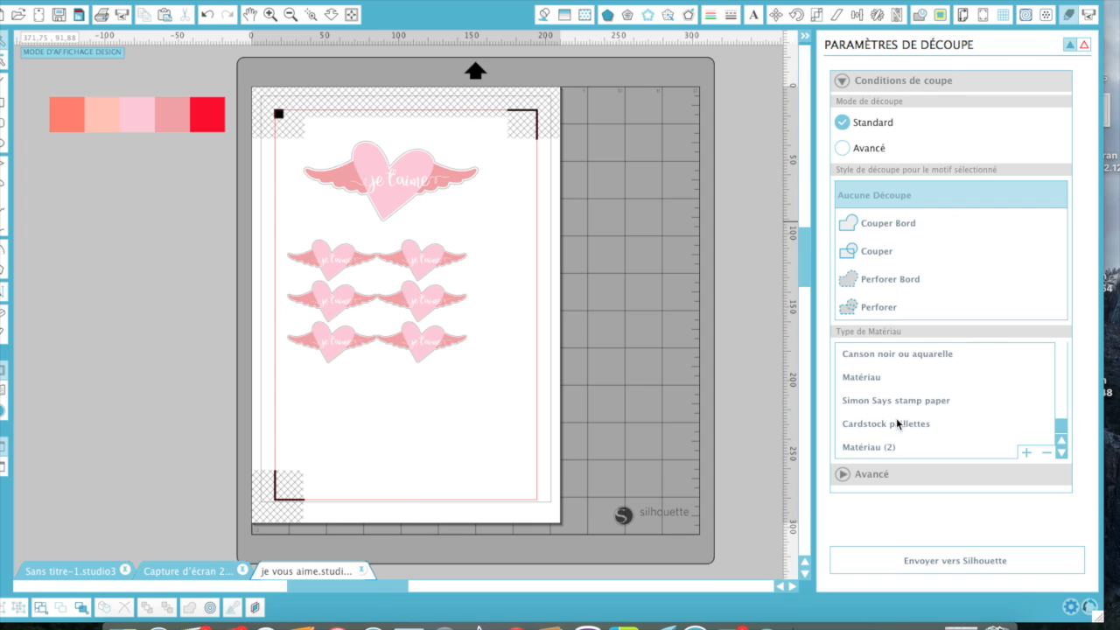
scroll(896, 417, up, 4)
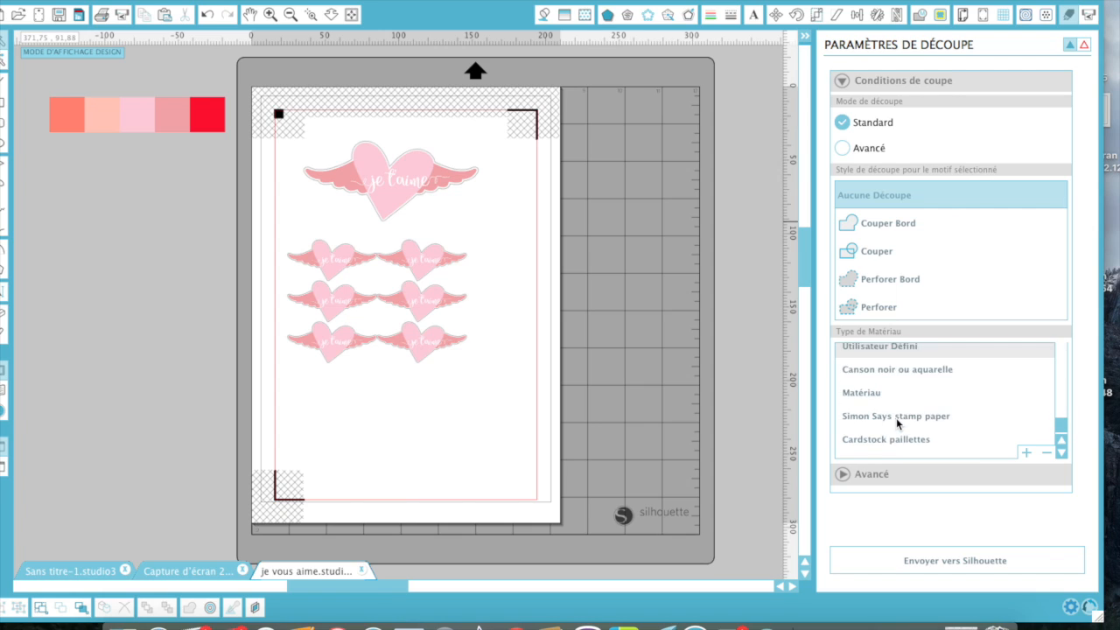
scroll(896, 417, up, 3)
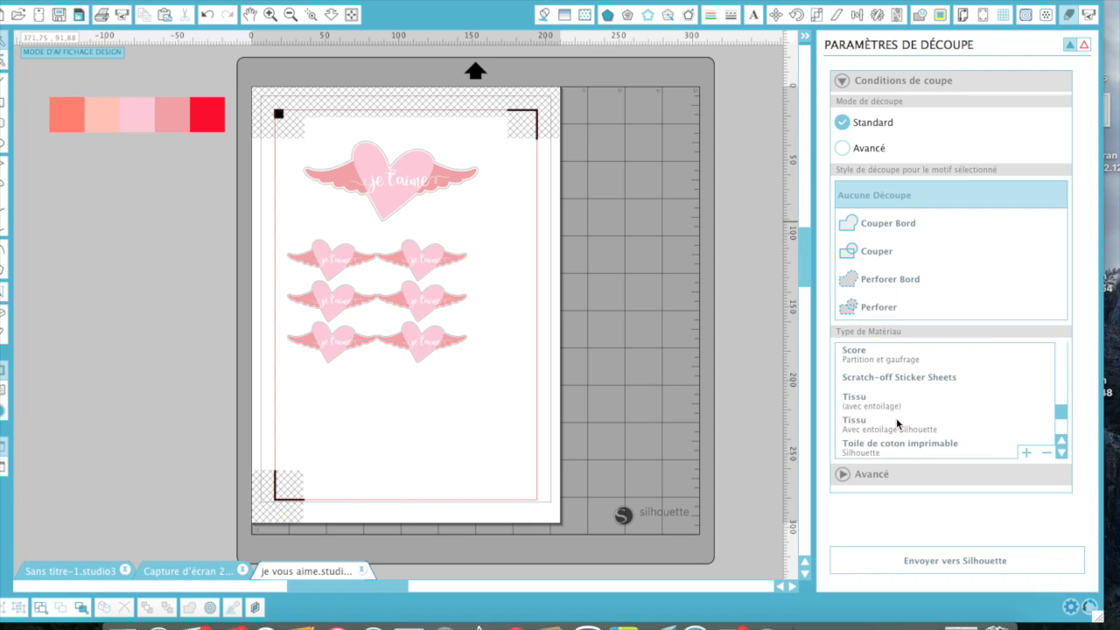
click(899, 407)
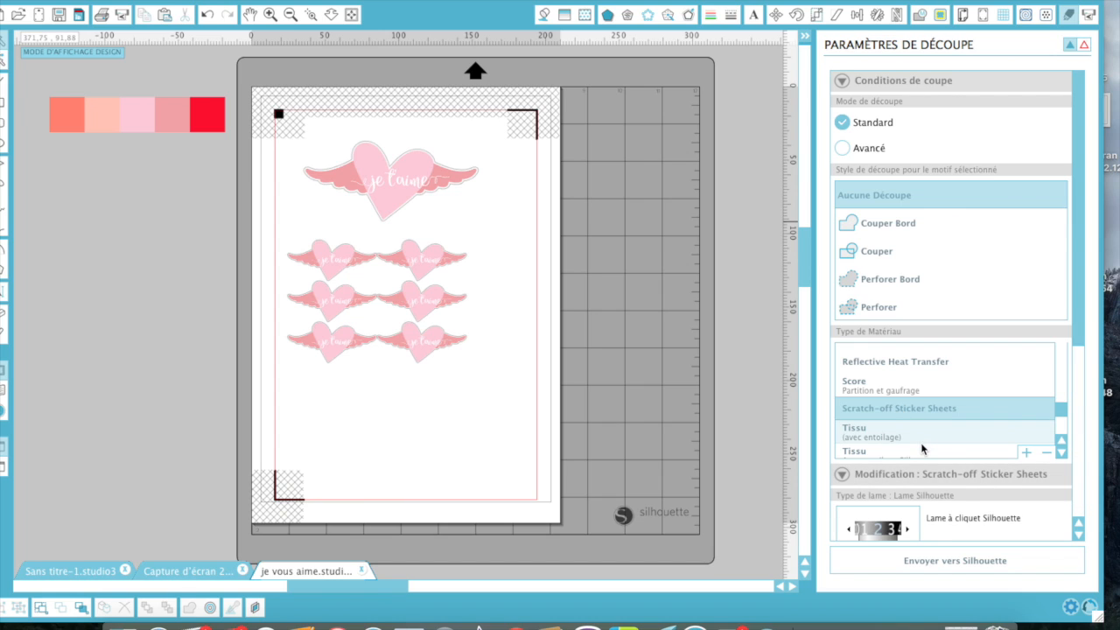
scroll(987, 524, down, 5)
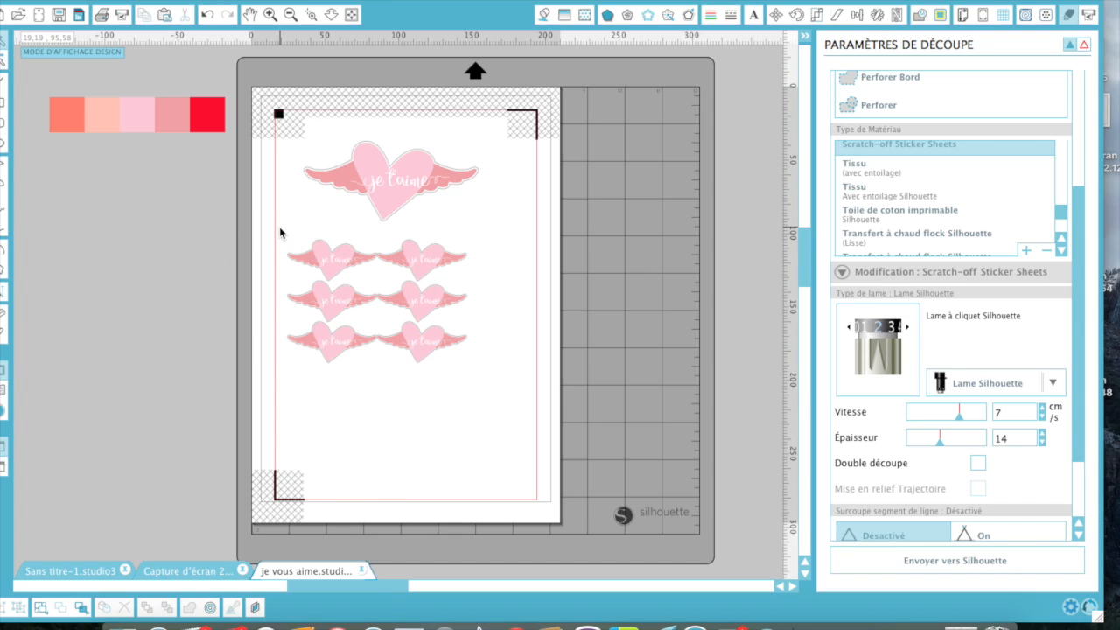
Delete the six small winged hearts and enlarge the remaining one to about 184 mm wide
drag(280, 232, 437, 345)
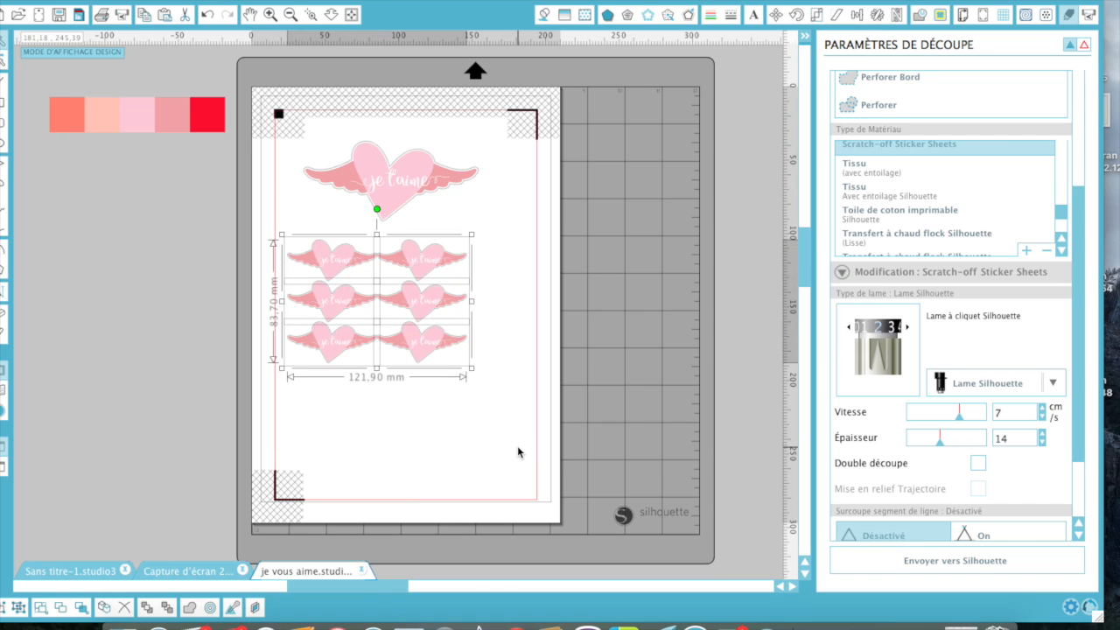
key(Delete)
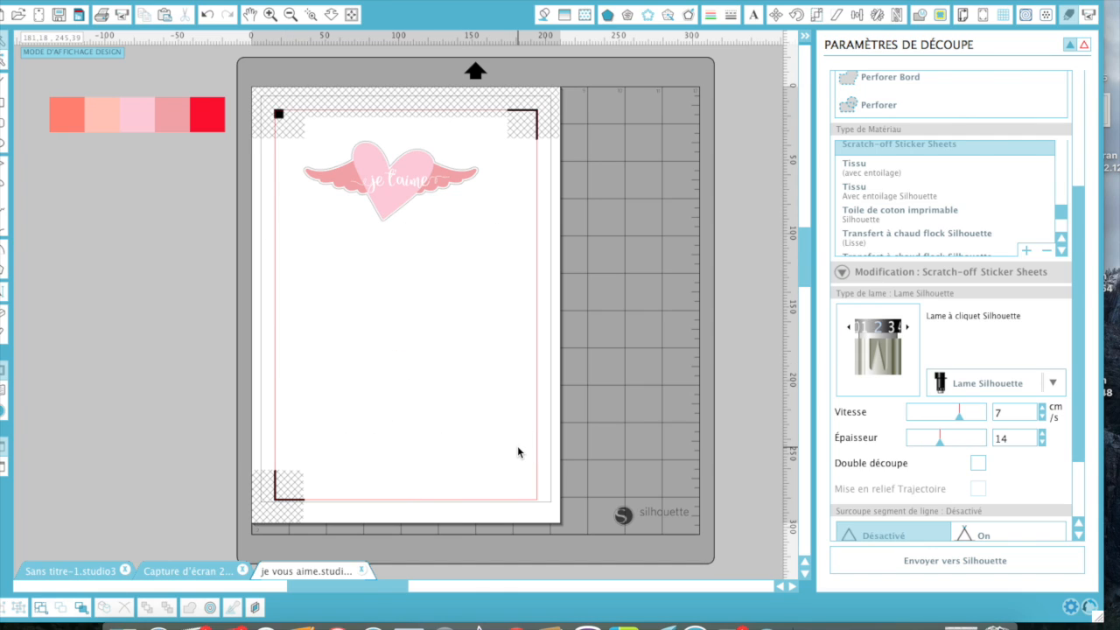
click(374, 221)
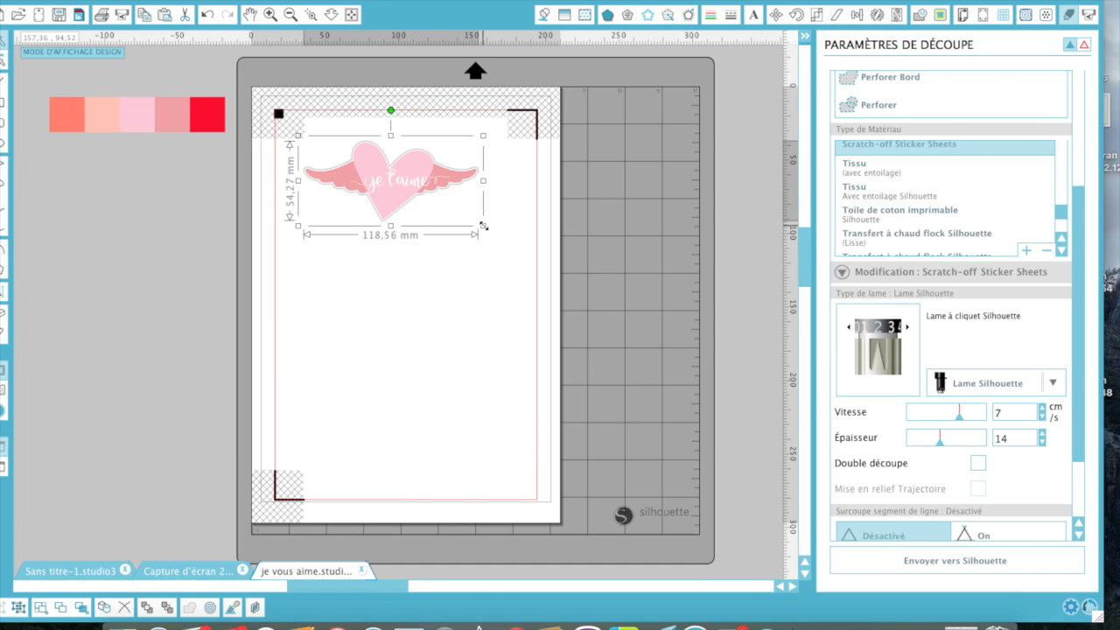
drag(483, 225, 545, 330)
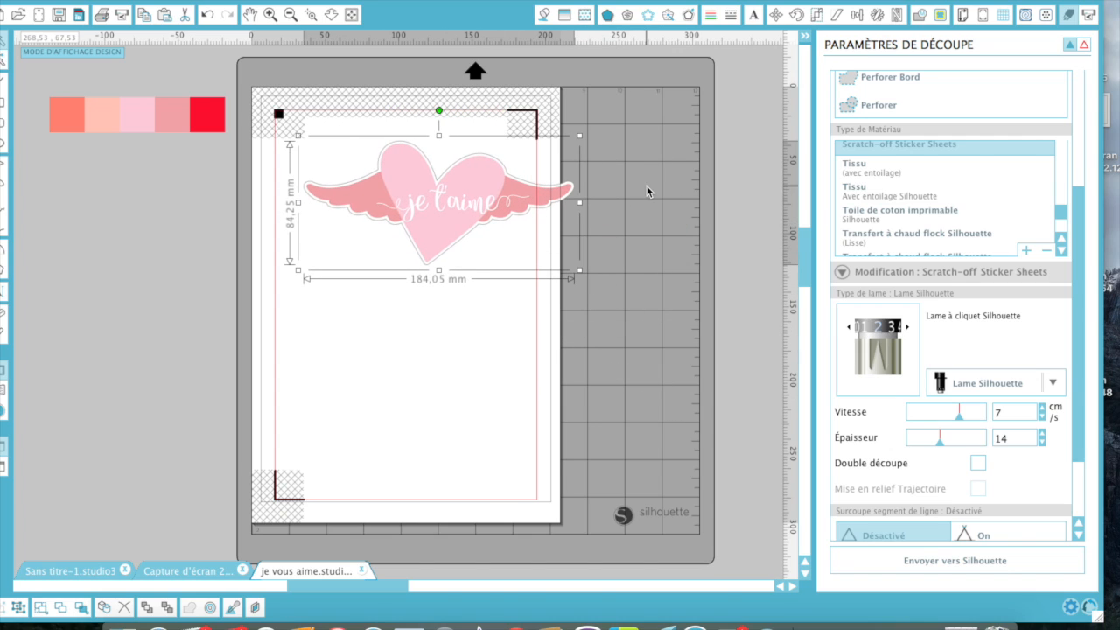
Turn off the registration marks and hide both the print border and the cut border of the page
click(983, 14)
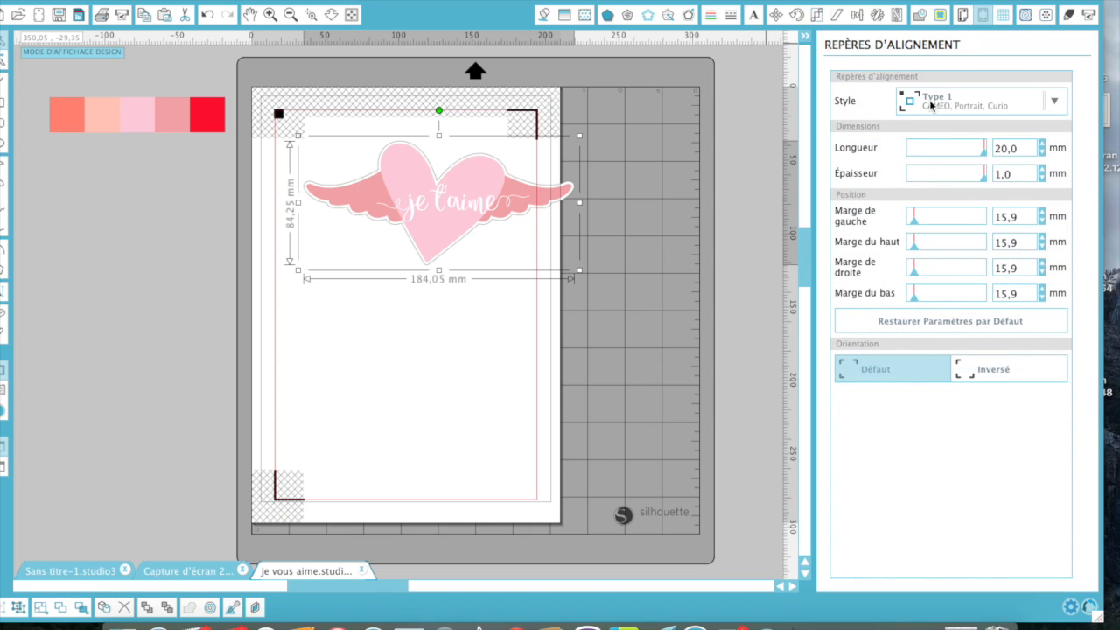
click(930, 105)
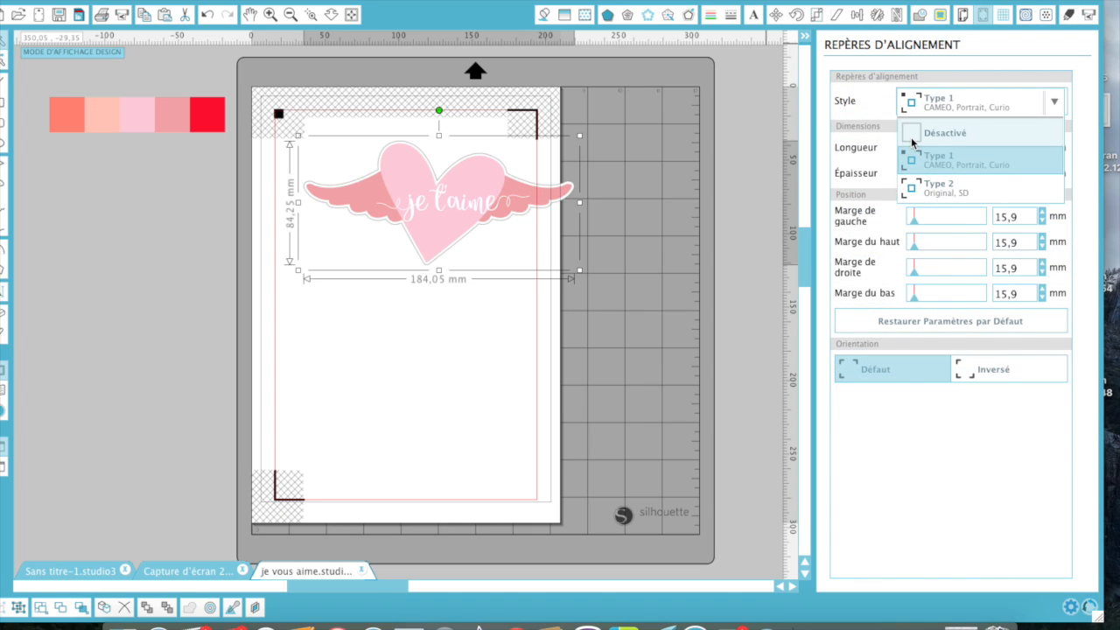
click(912, 140)
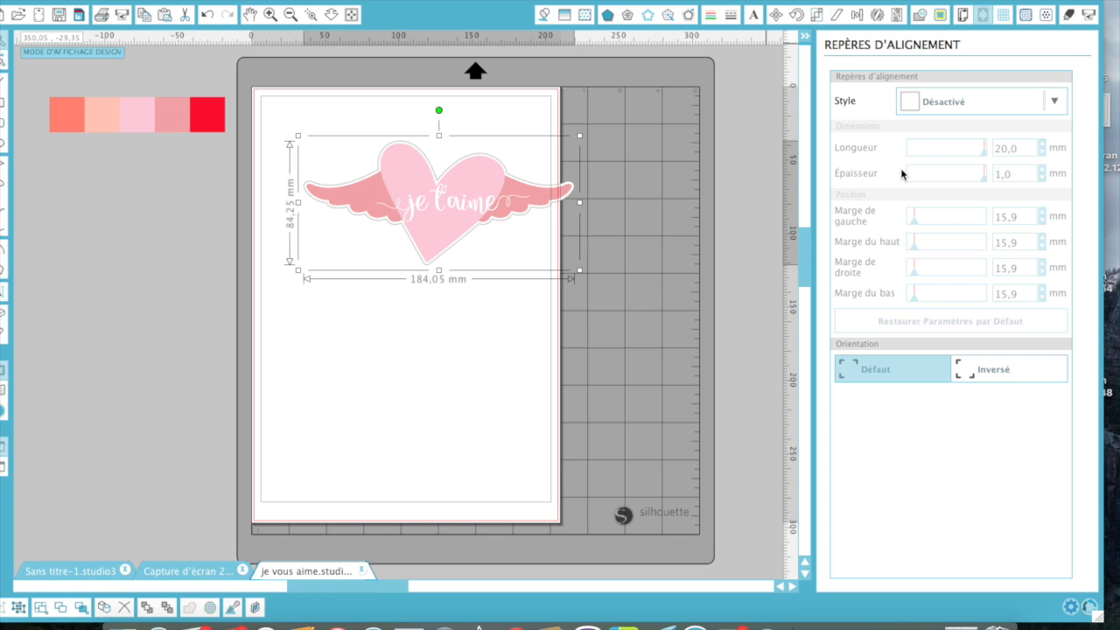
click(964, 15)
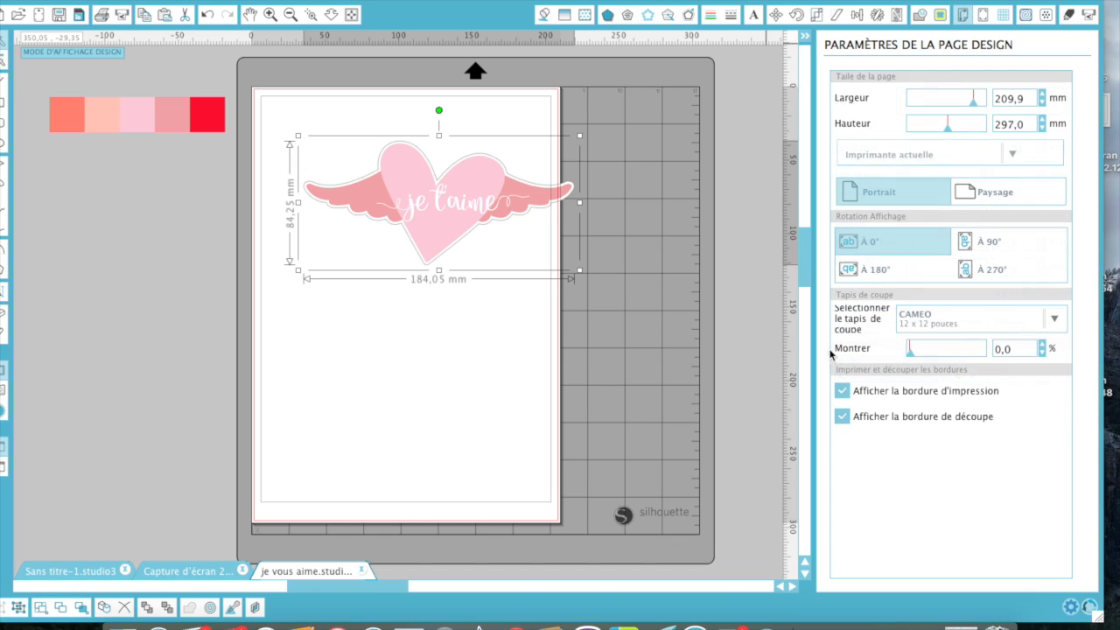
click(843, 392)
click(844, 418)
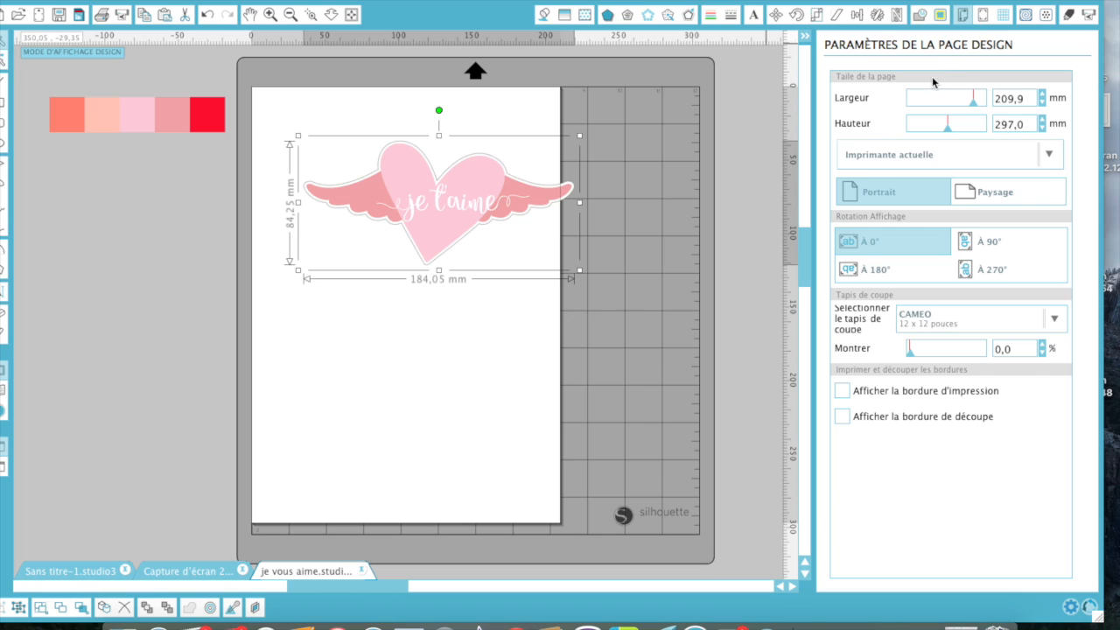
Set the page size to Automatique (CAMEO) and deselect the winged heart
click(984, 16)
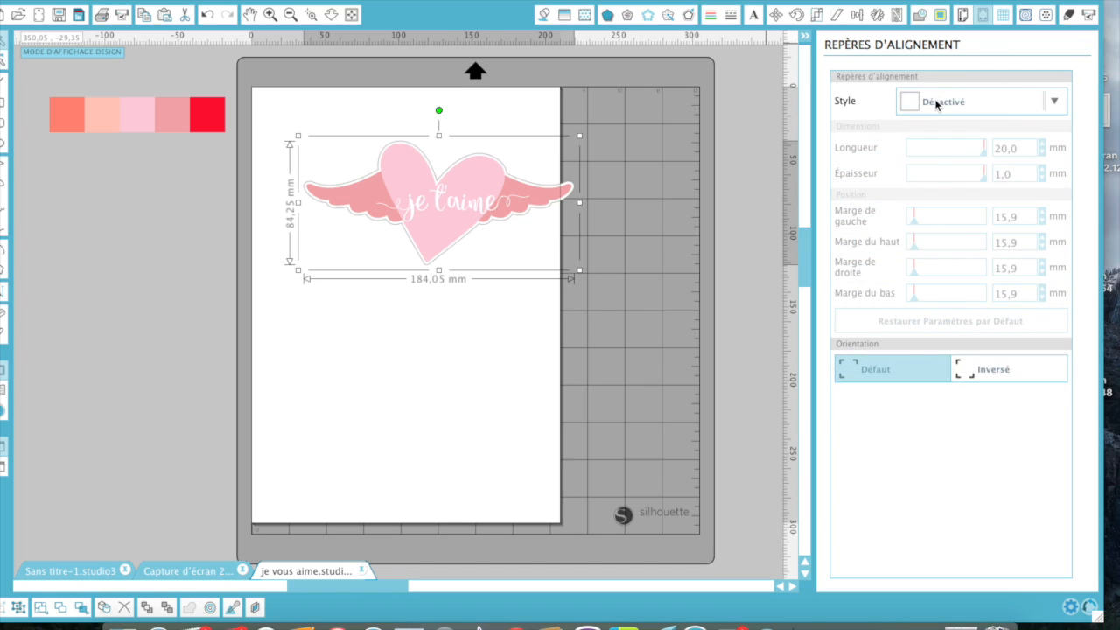
click(963, 15)
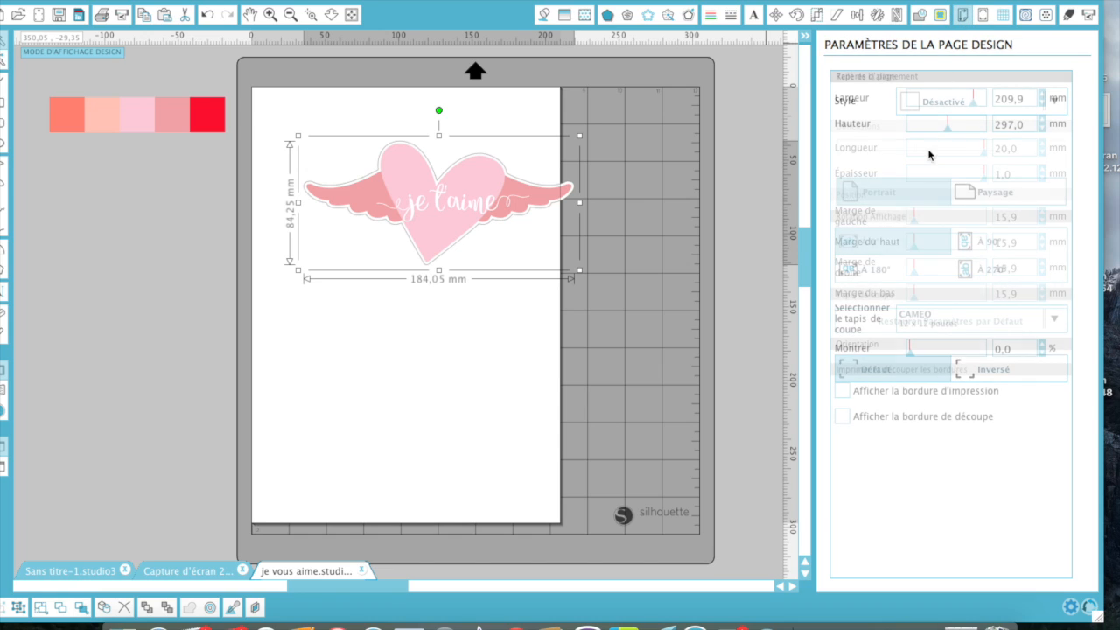
click(945, 155)
click(880, 197)
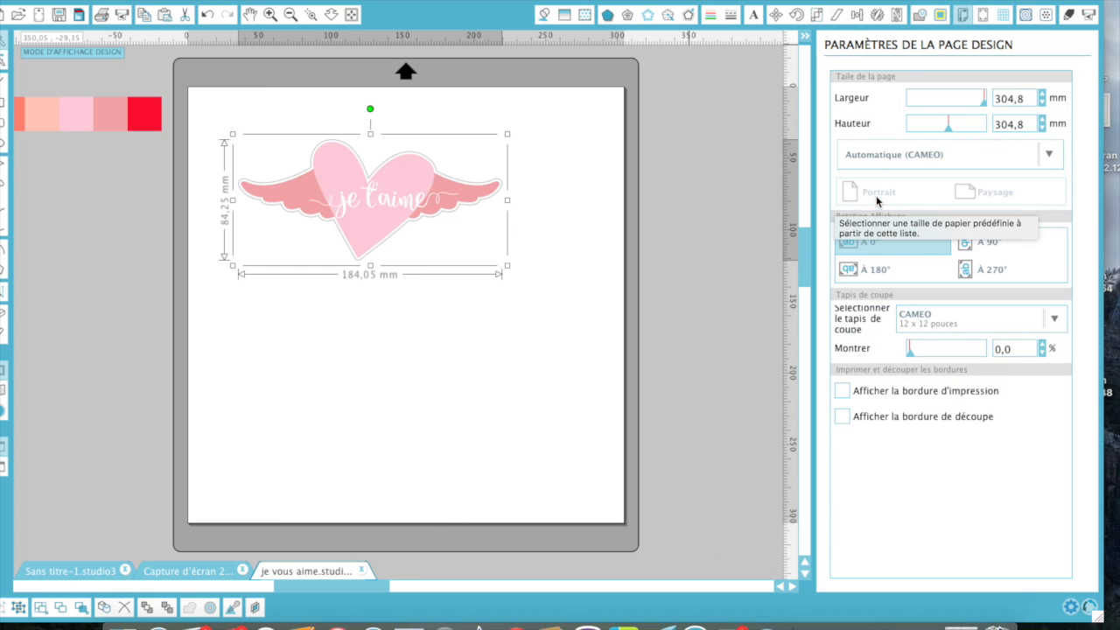
click(357, 411)
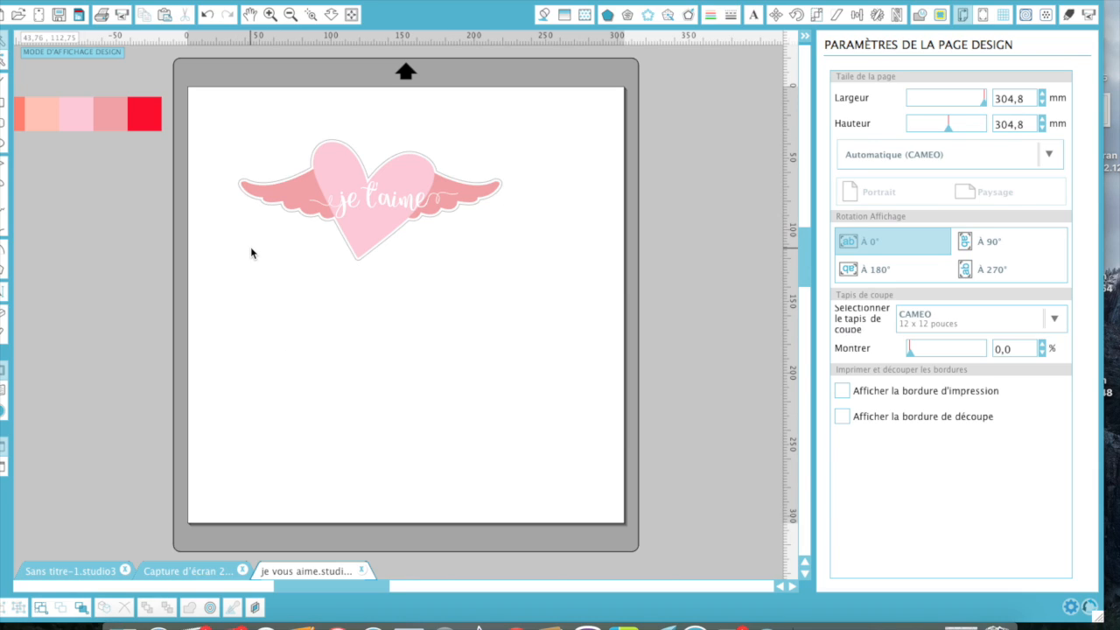
Ungroup the winged heart design and clear the selection
click(335, 157)
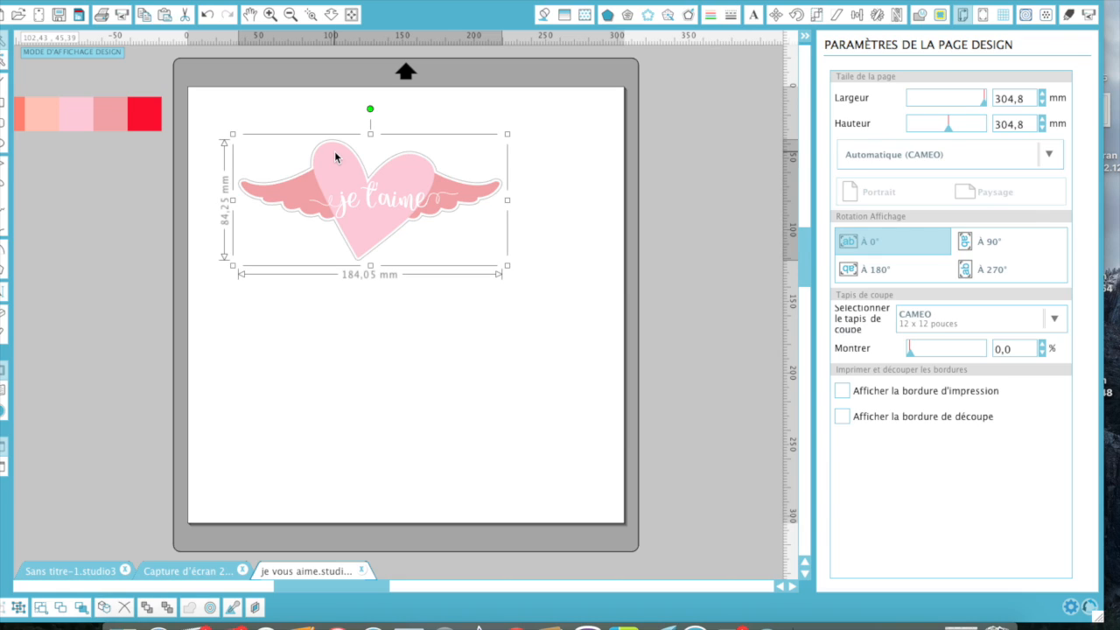
right_click(371, 204)
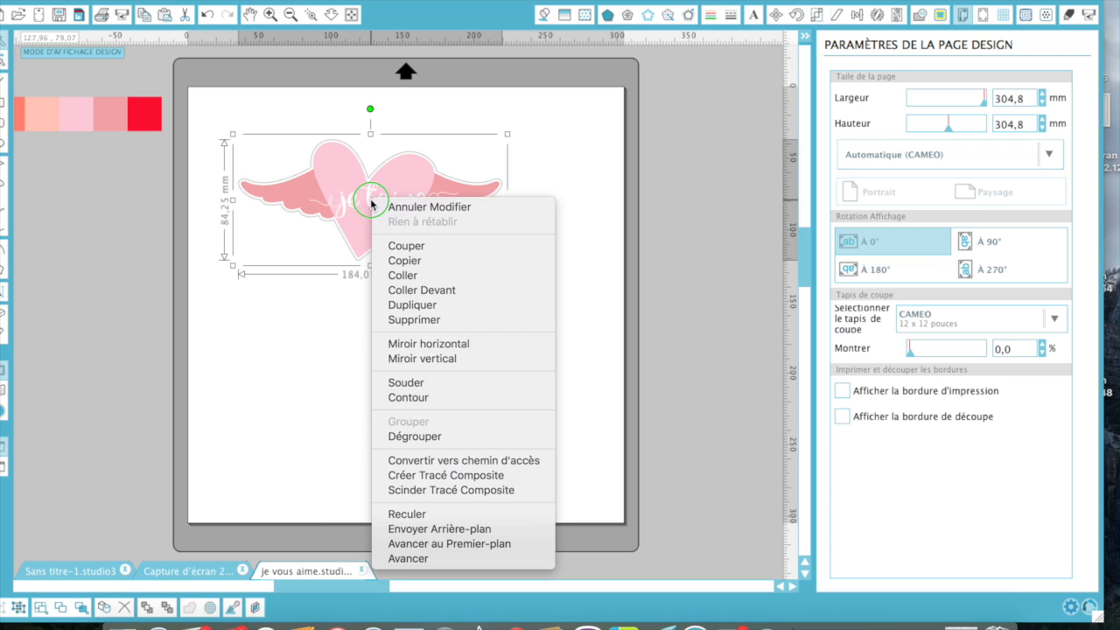
click(401, 436)
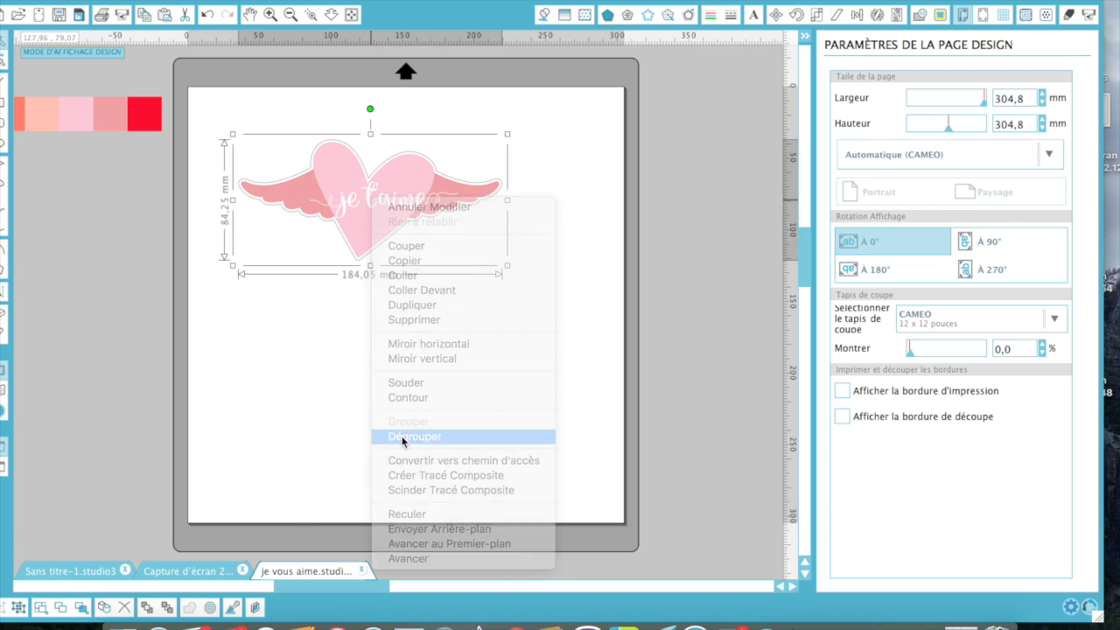
click(396, 391)
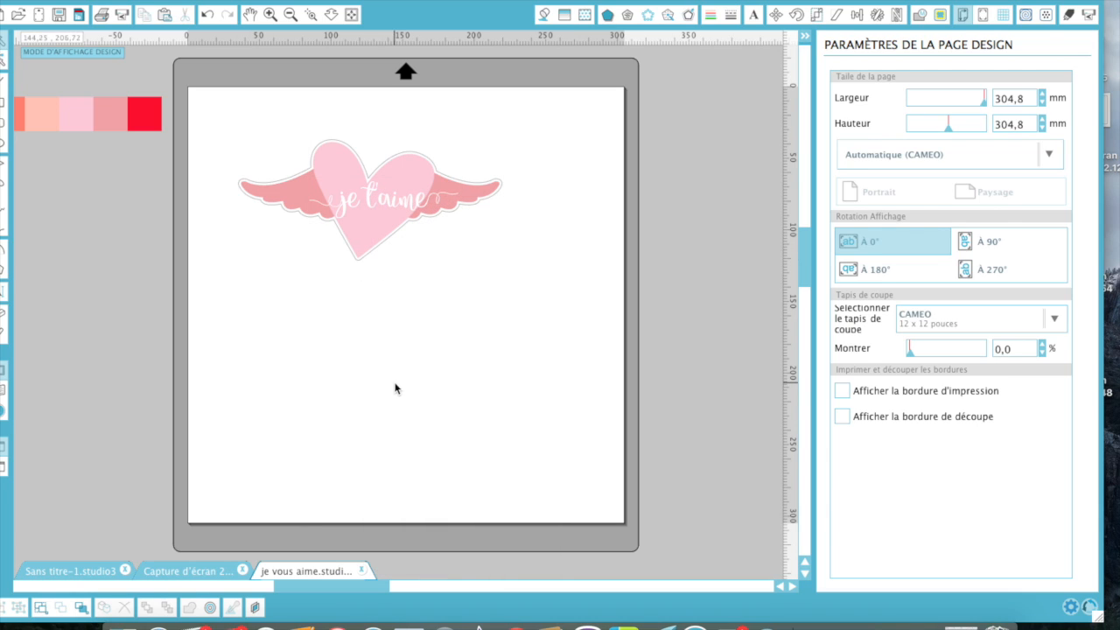
Pull the light pink heart and the "je t'aime" text out of the winged heart into the empty area below it
click(373, 210)
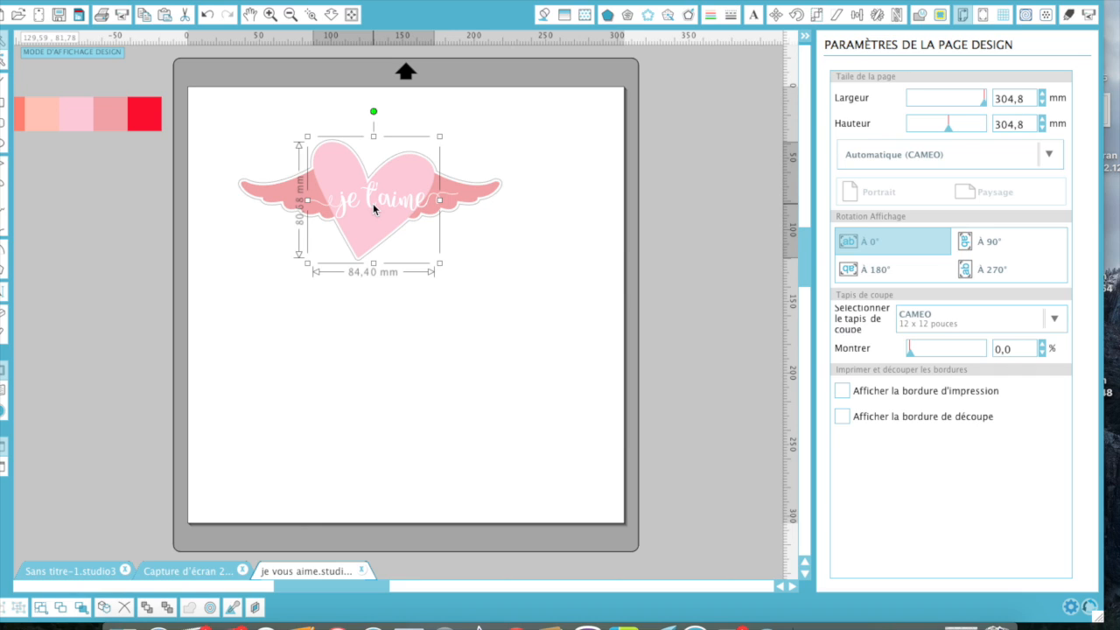
drag(373, 210, 259, 337)
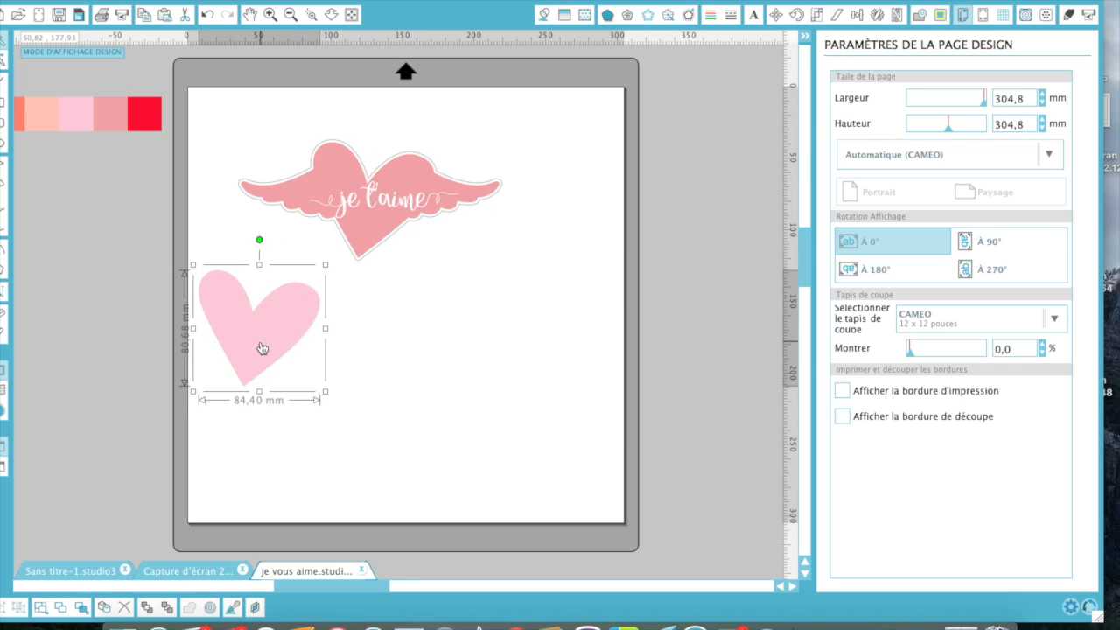
click(346, 206)
drag(346, 207, 406, 339)
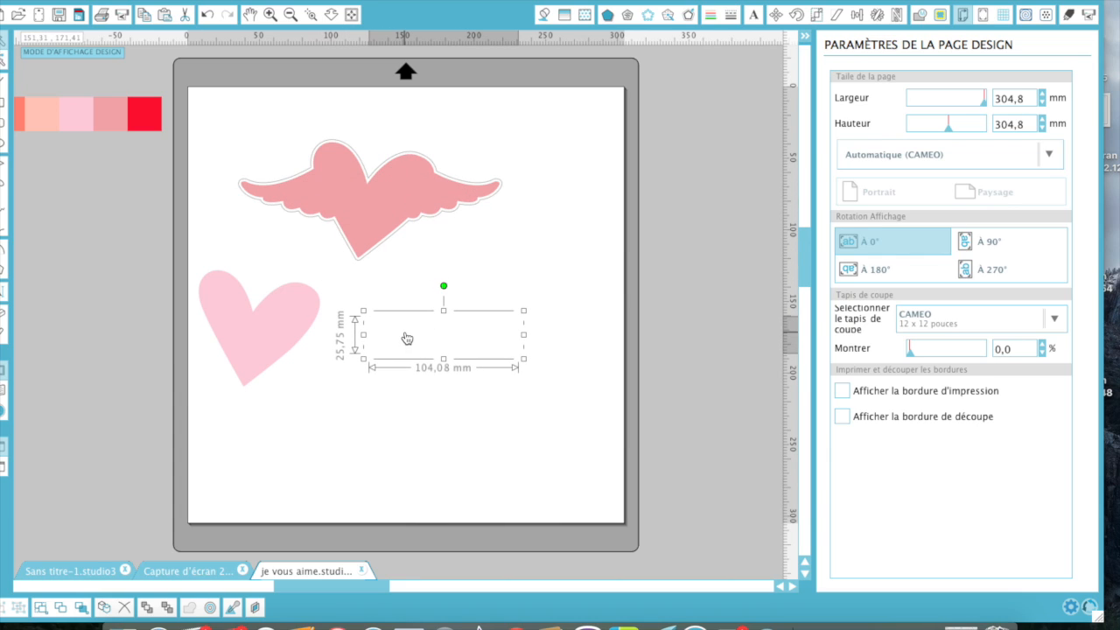
Fill the "je t'aime" text with the darker pink of the wings, sampled from the colour strip beside the page
click(543, 16)
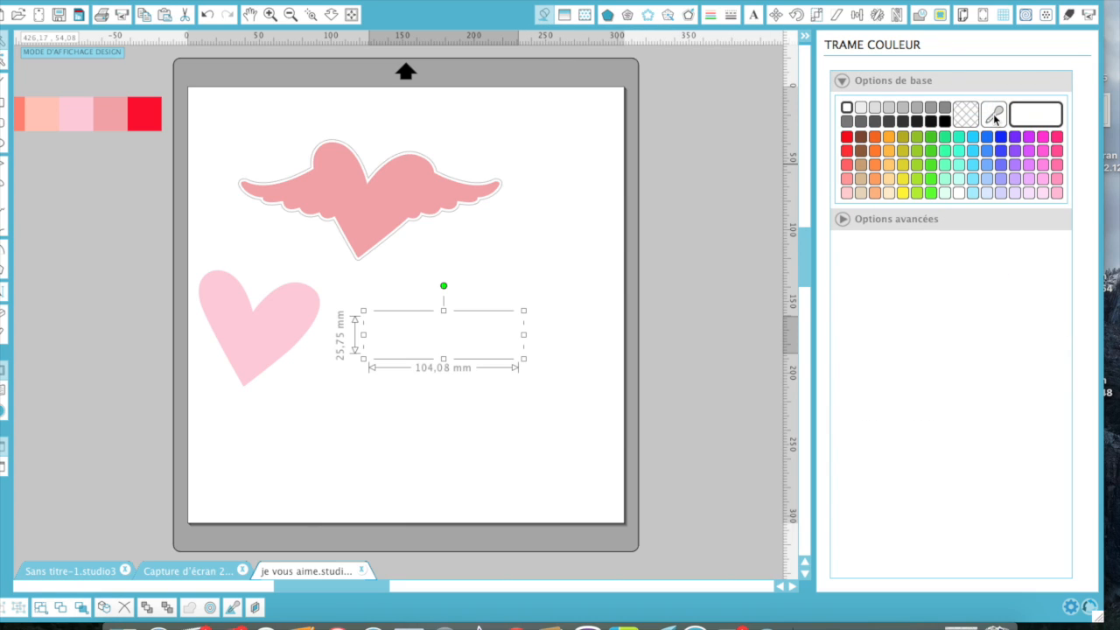
click(995, 115)
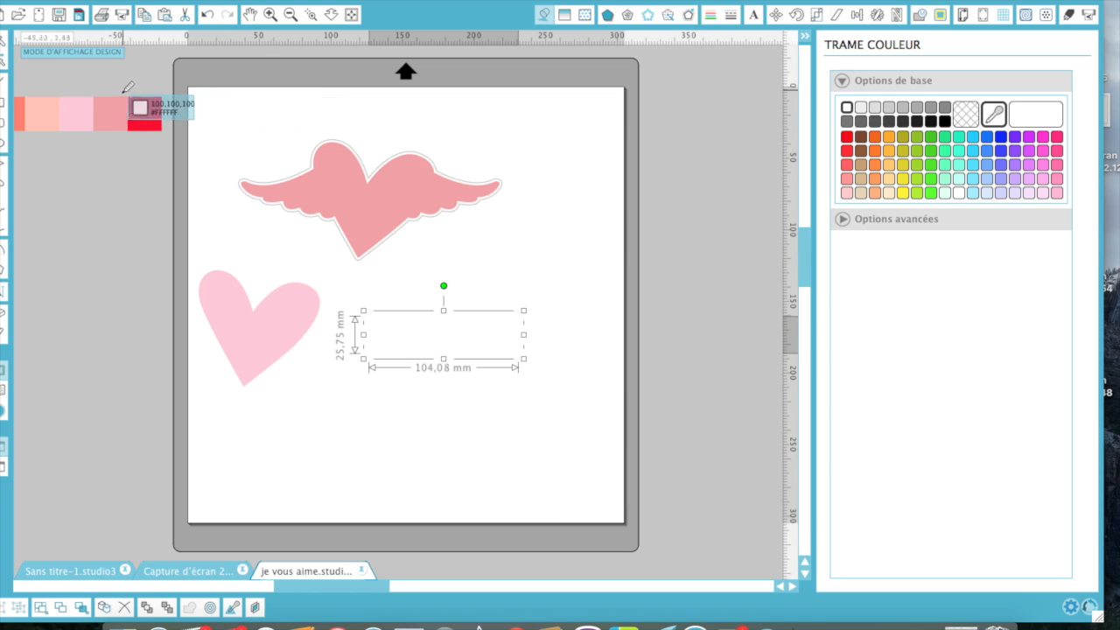
click(83, 113)
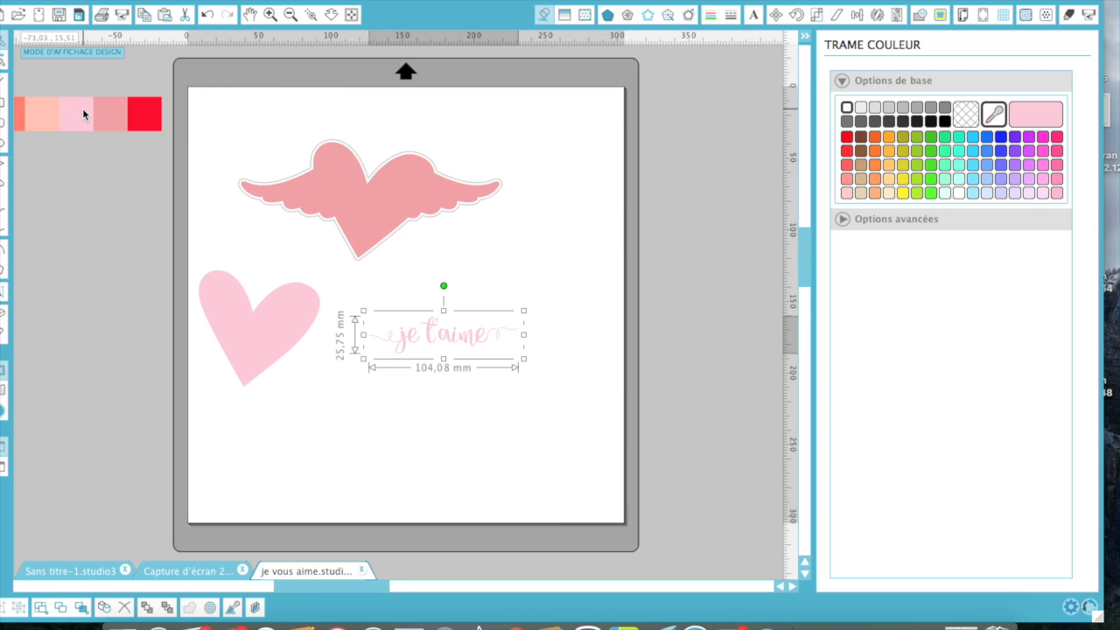
click(991, 117)
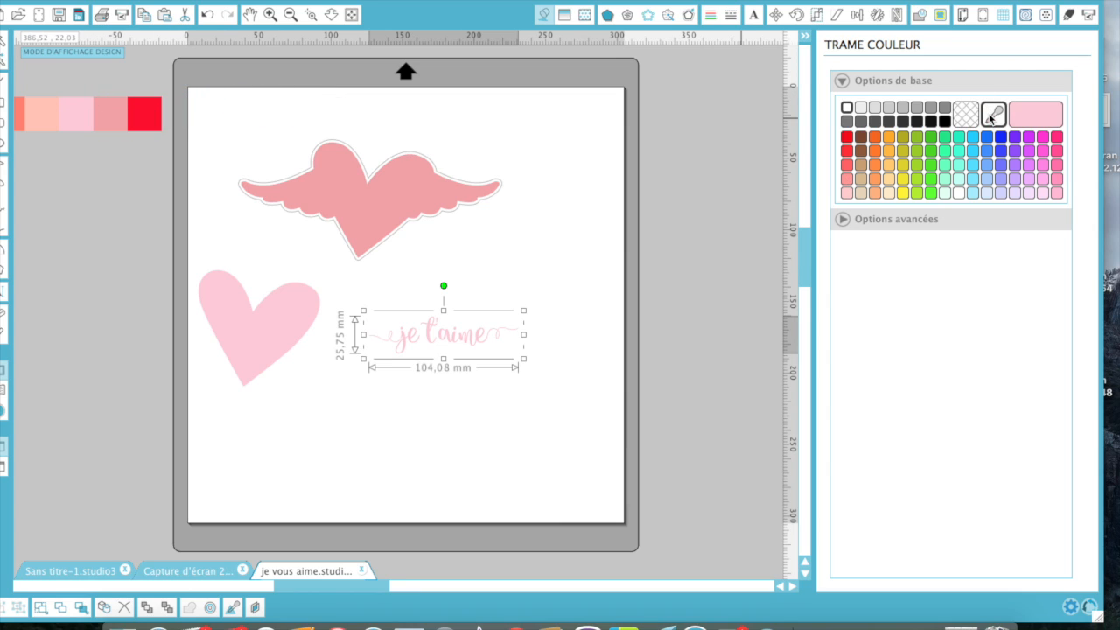
click(121, 112)
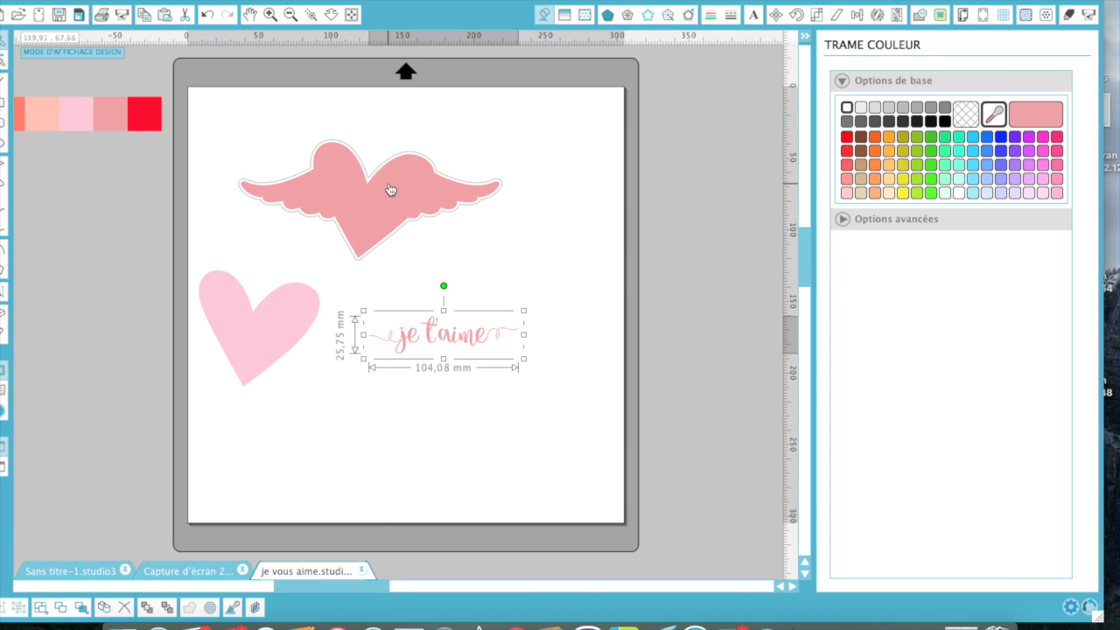
Move the pink winged silhouette, the white outline shape and the light pink heart off the page, leaving only the text on it
drag(391, 190, 622, 226)
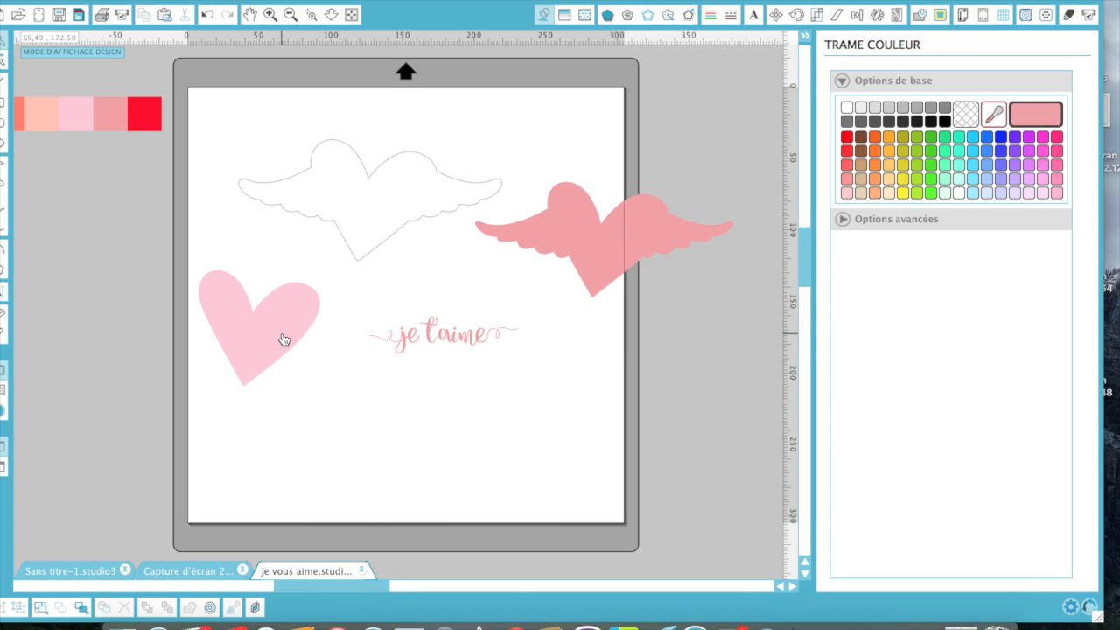
click(402, 231)
drag(401, 226, 56, 253)
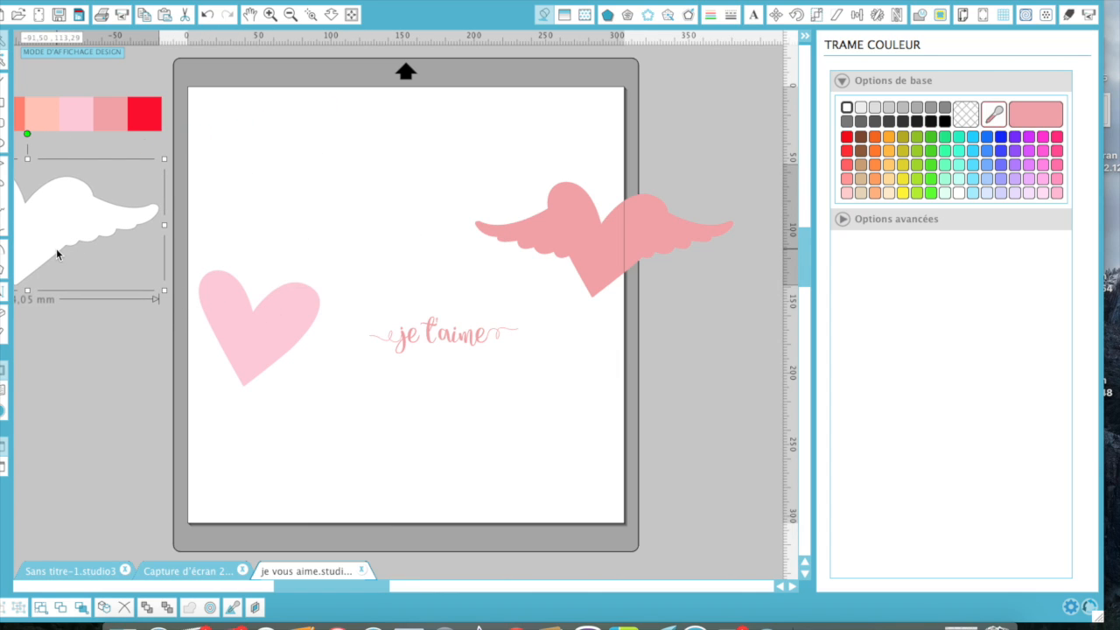
click(476, 339)
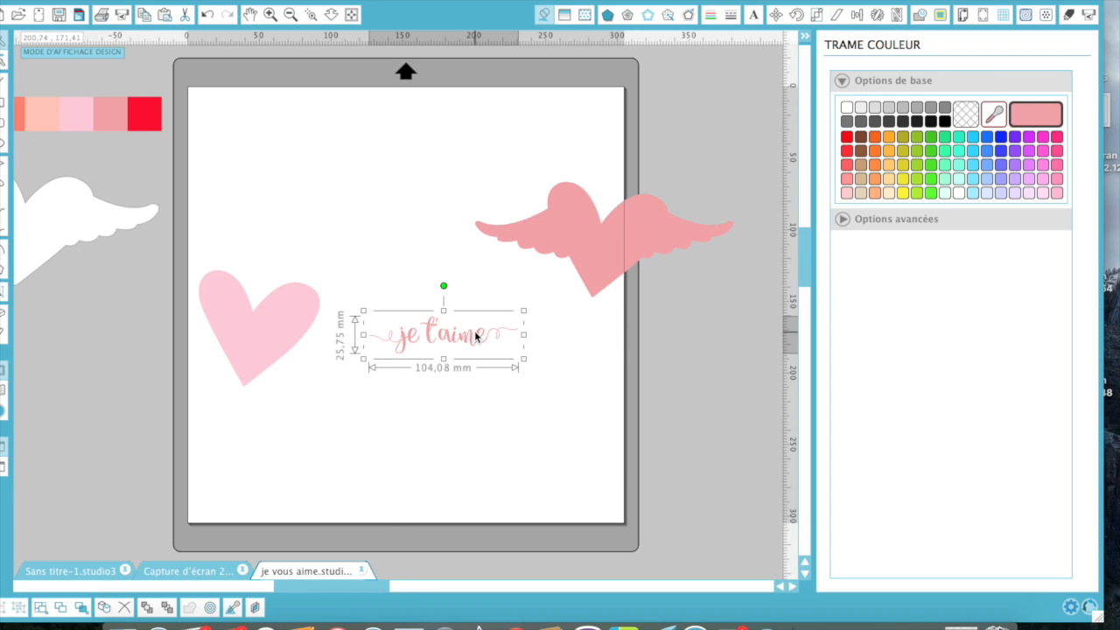
drag(598, 220, 762, 107)
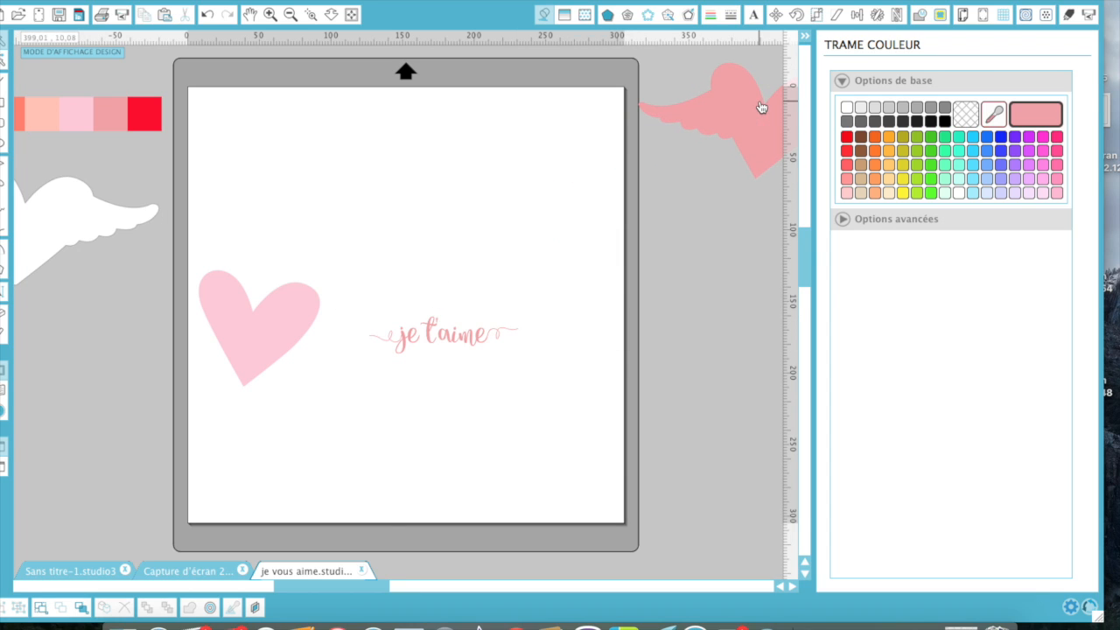
drag(278, 321, 111, 377)
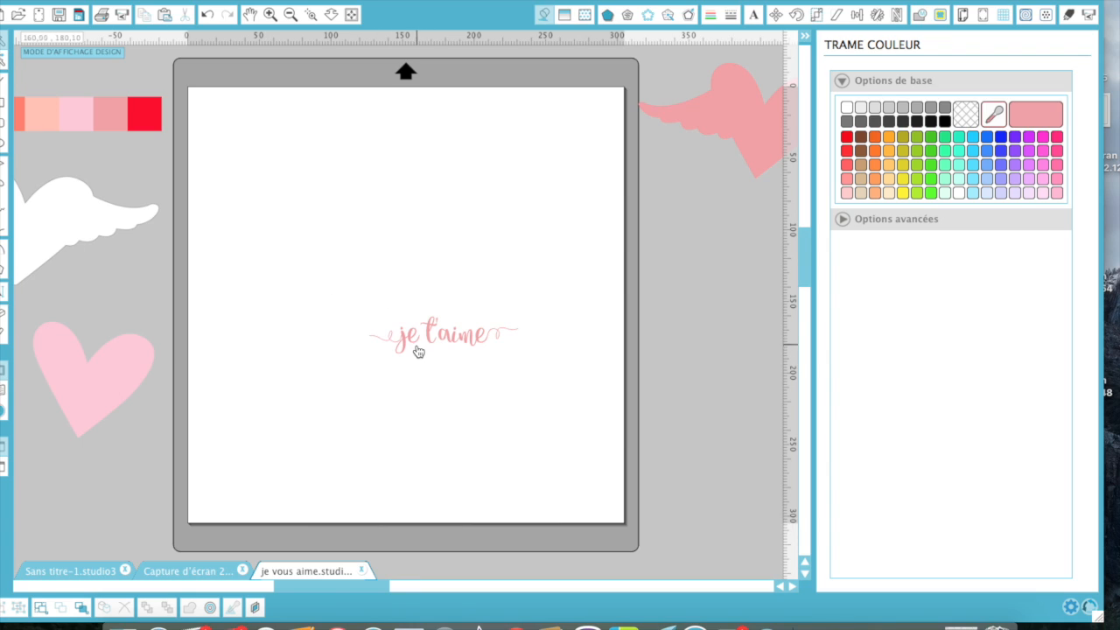
Enlarge the "je t'aime" text to about 188 mm wide and place it in the upper part of the page
click(408, 339)
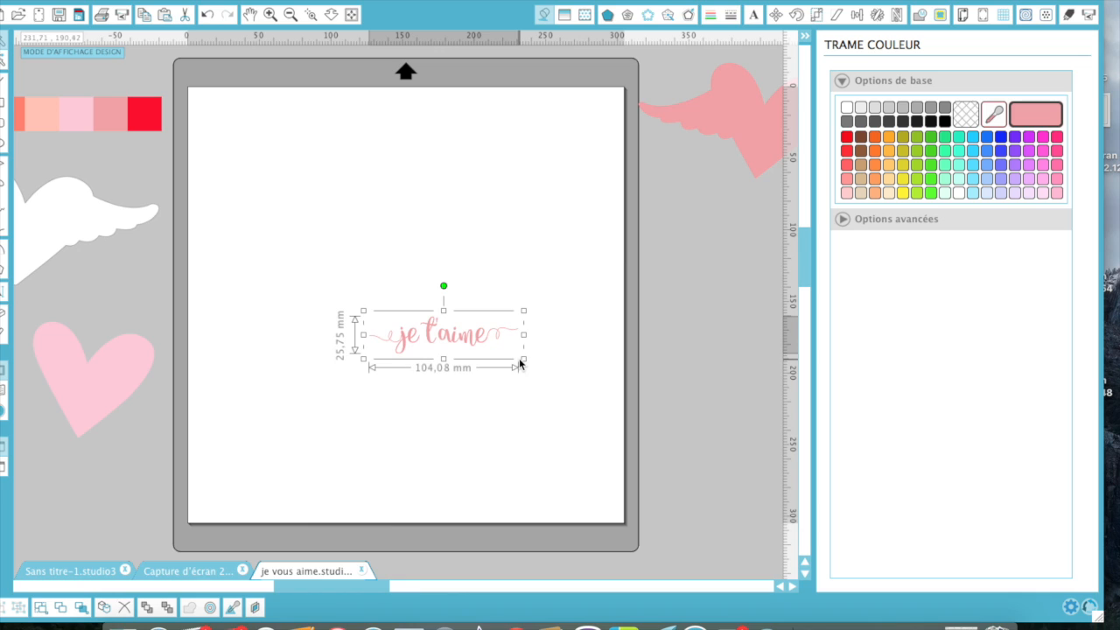
drag(523, 359, 620, 484)
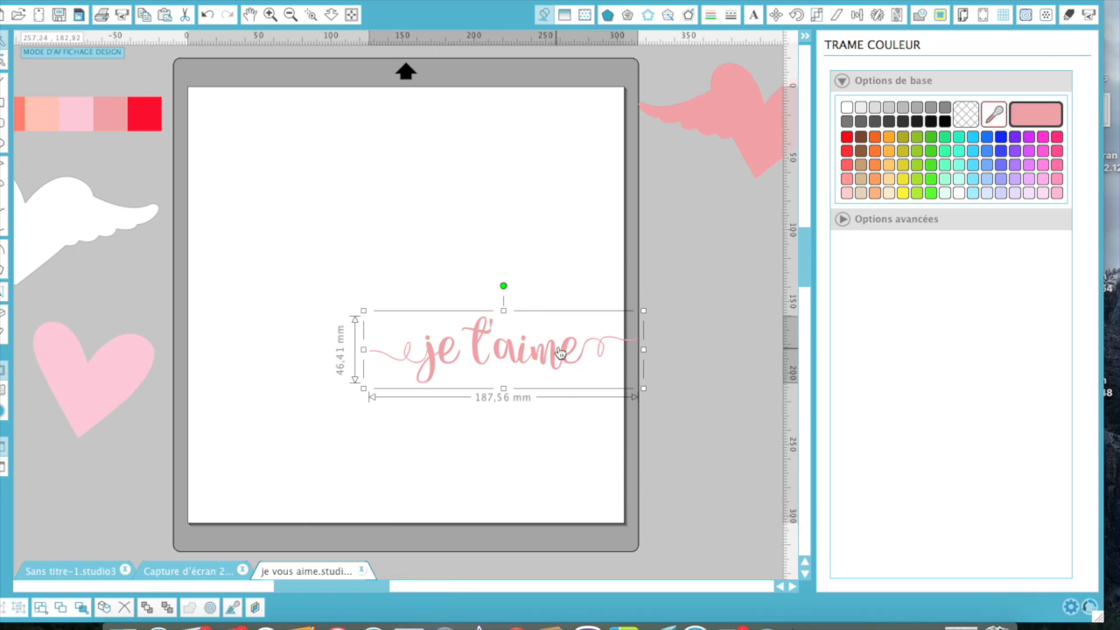
drag(567, 353, 484, 233)
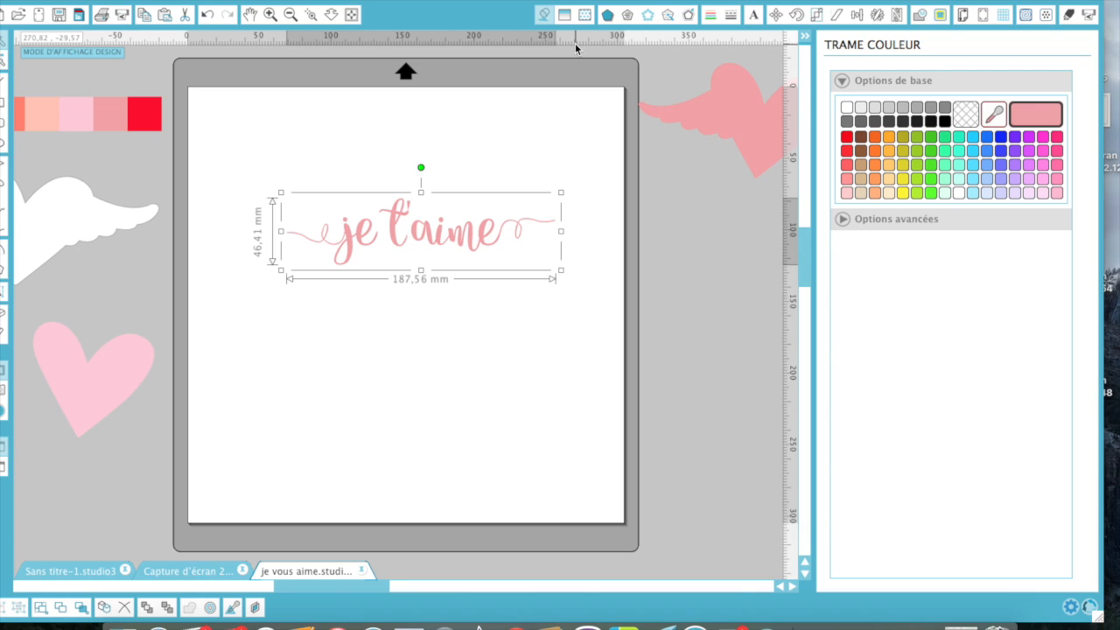
Add a rounded 2 mm contour around the "je t'aime" text, with a white fill and a transparent line
click(690, 16)
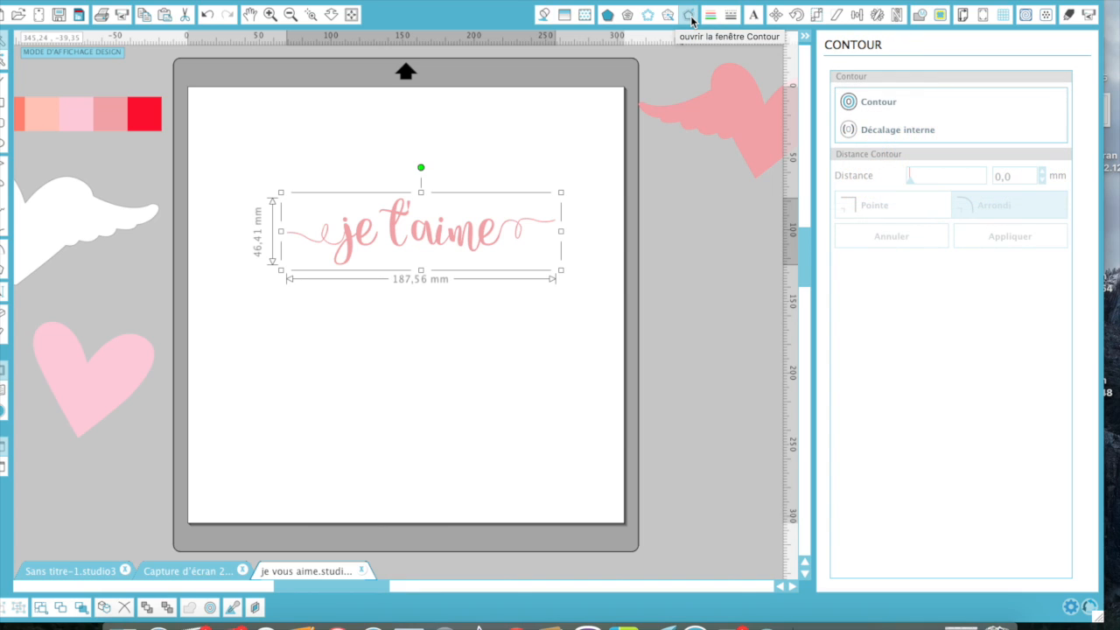
click(889, 105)
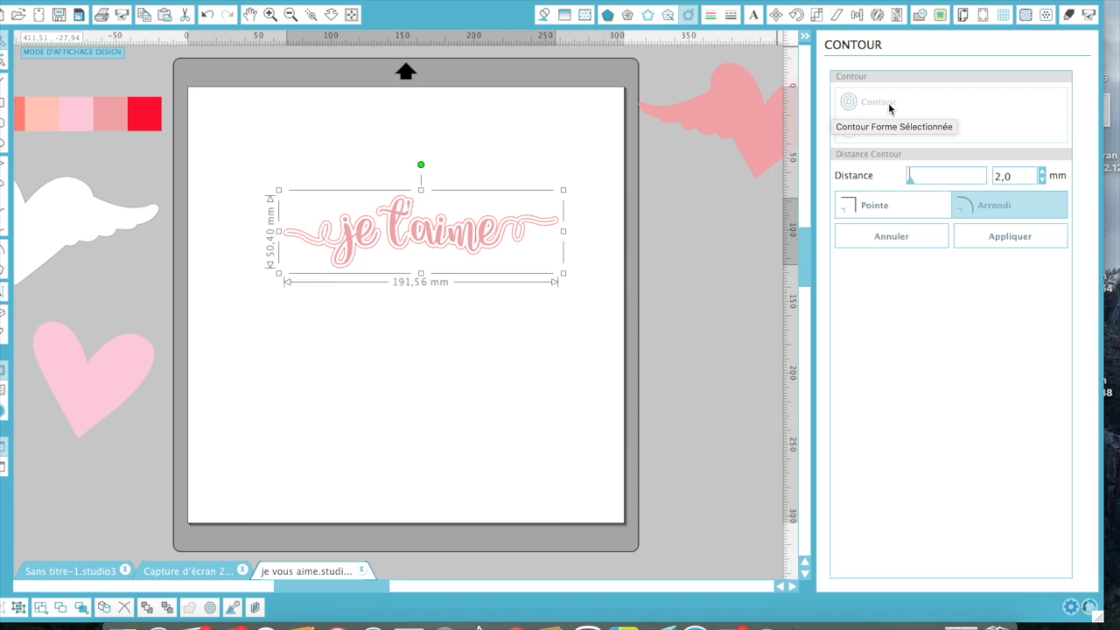
click(544, 15)
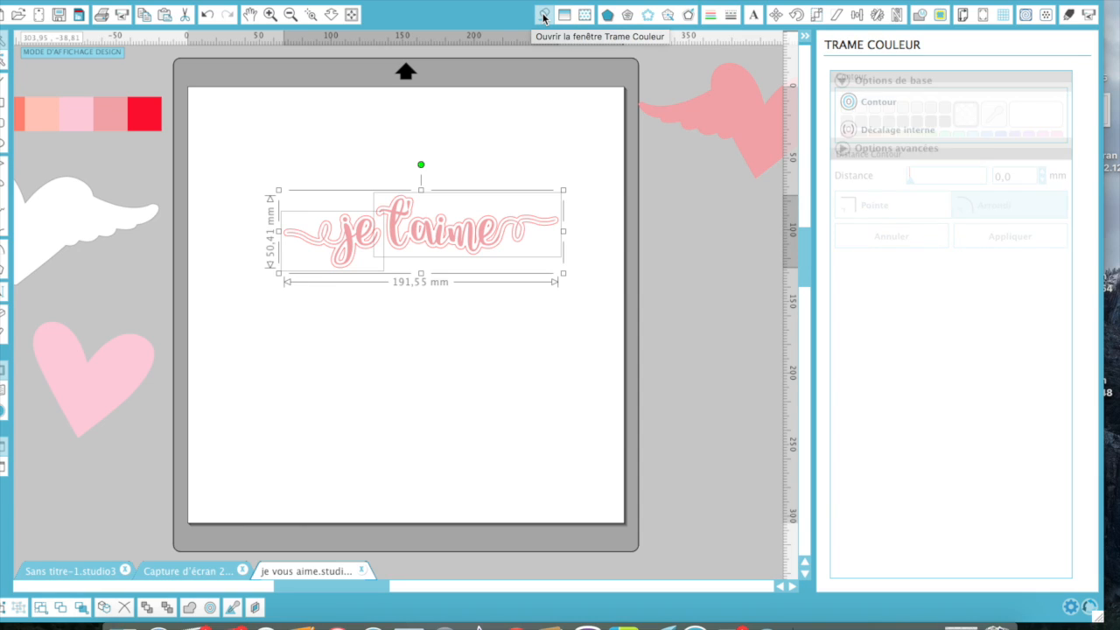
click(847, 108)
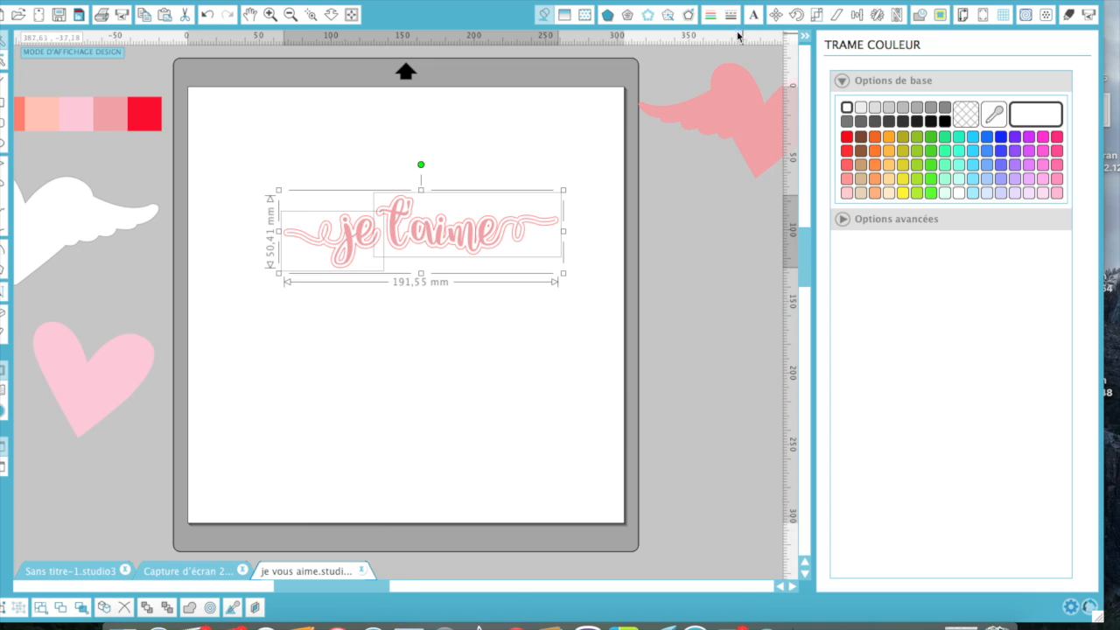
click(708, 16)
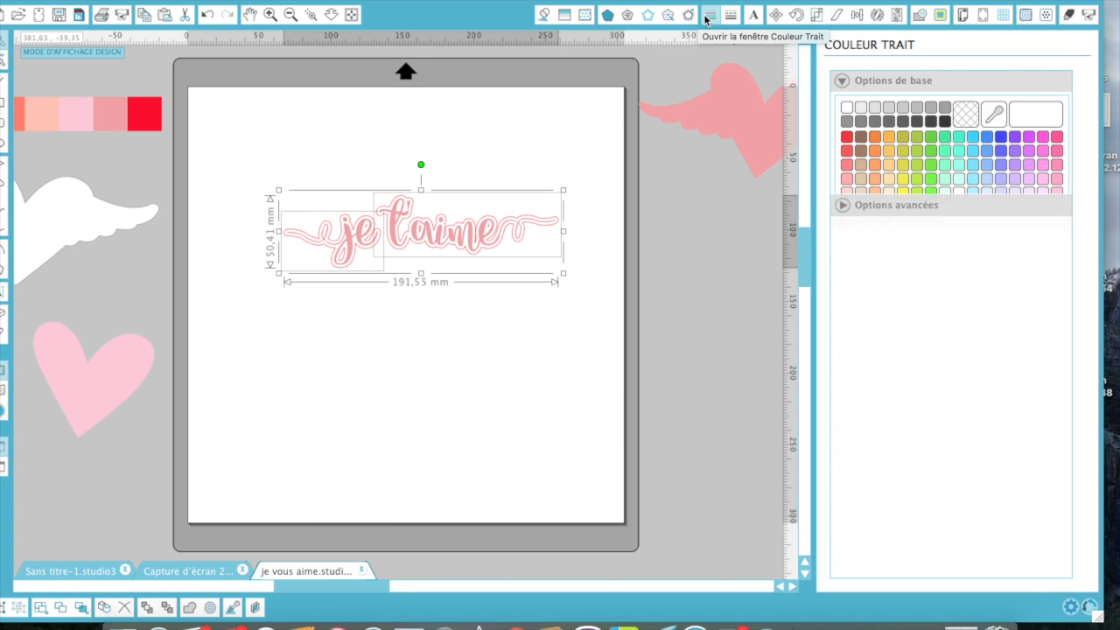
click(966, 114)
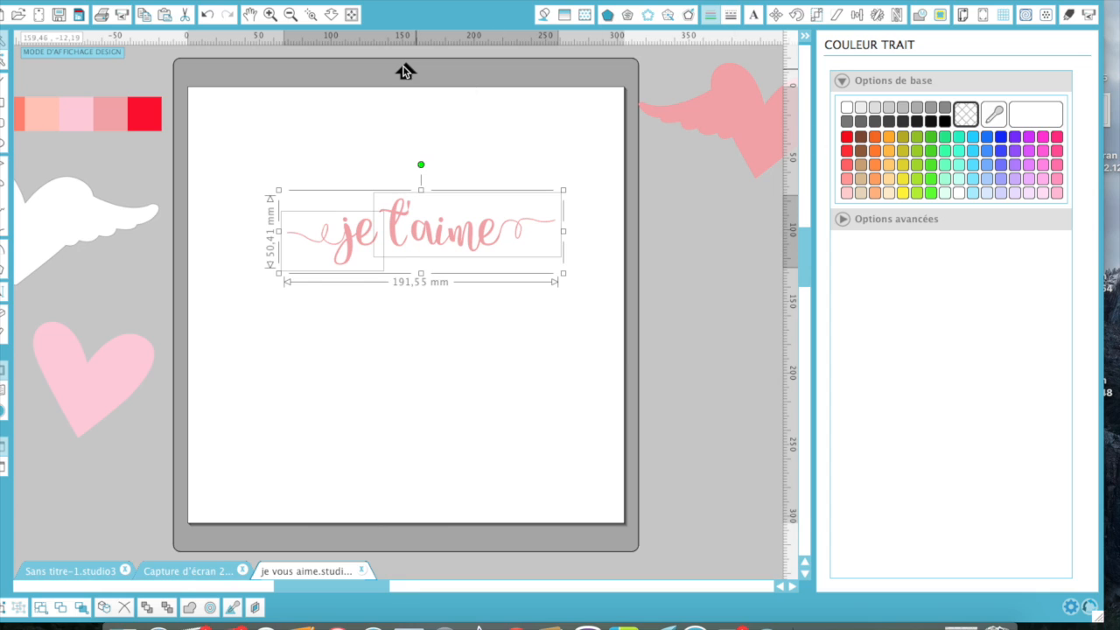
Group the "je t'aime" text with its white contour and move the group off the page below the pink winged silhouette
drag(219, 136, 616, 354)
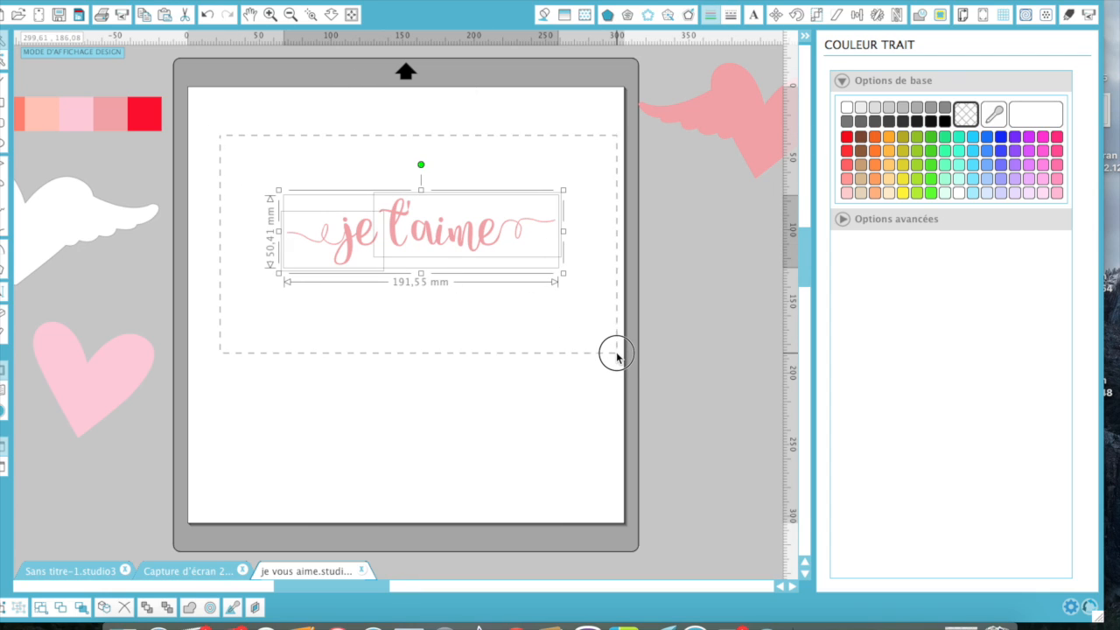
key(super+g)
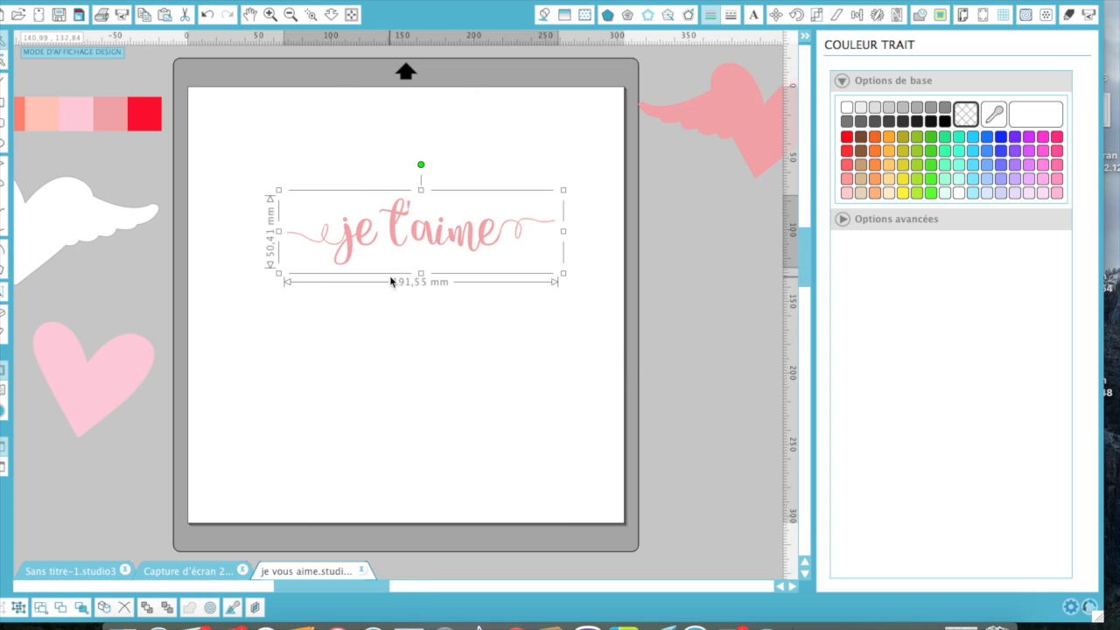
drag(371, 244, 721, 280)
scroll(690, 361, right, 5)
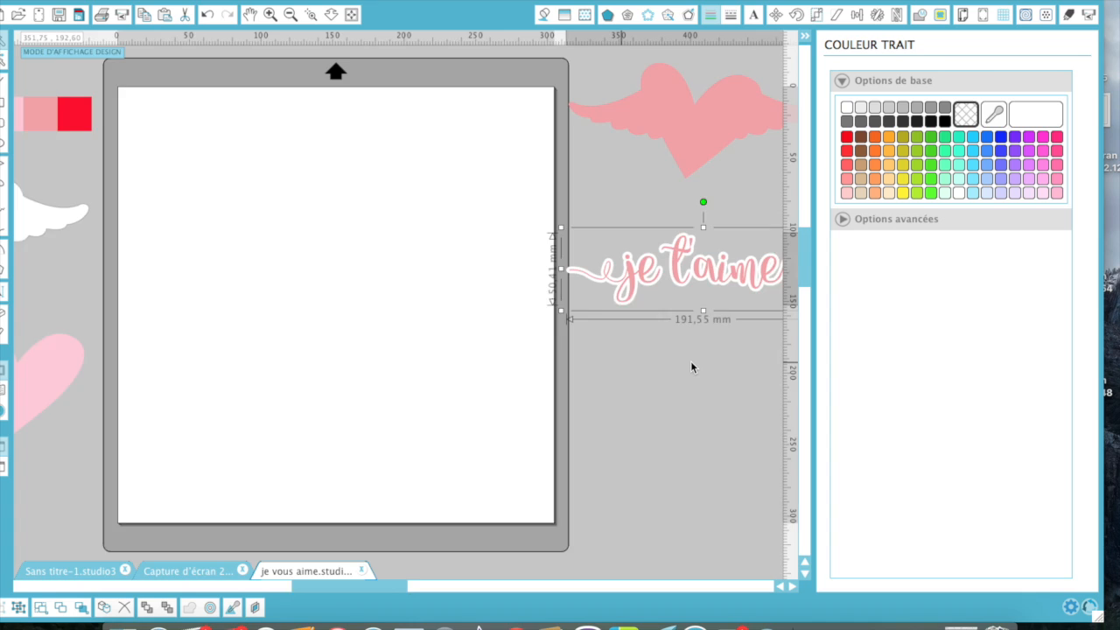
scroll(690, 360, right, 3)
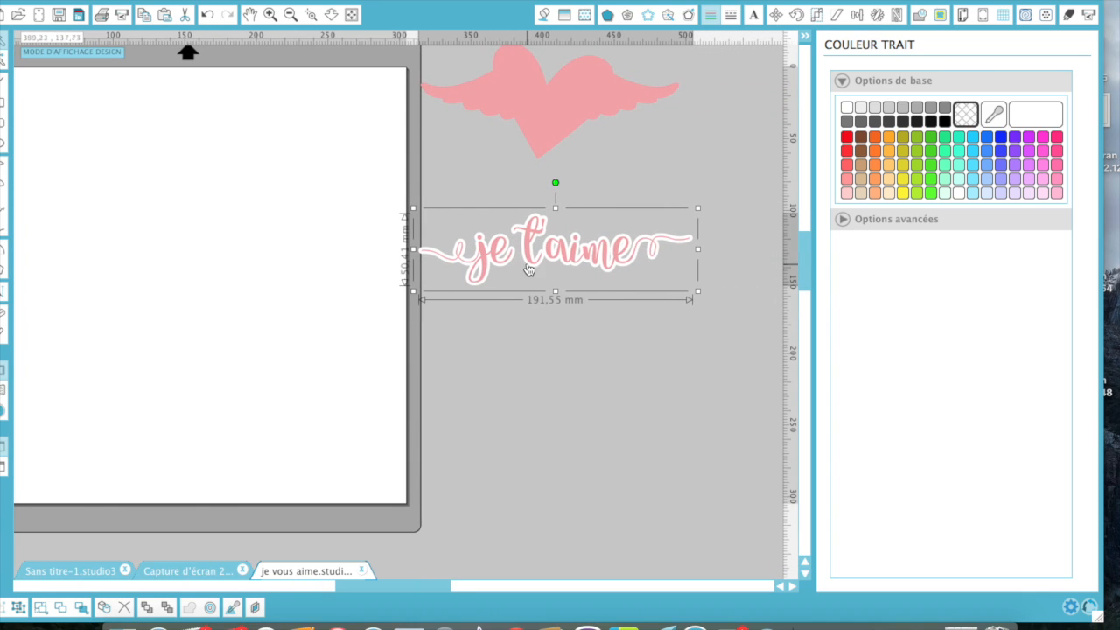
drag(531, 260, 591, 245)
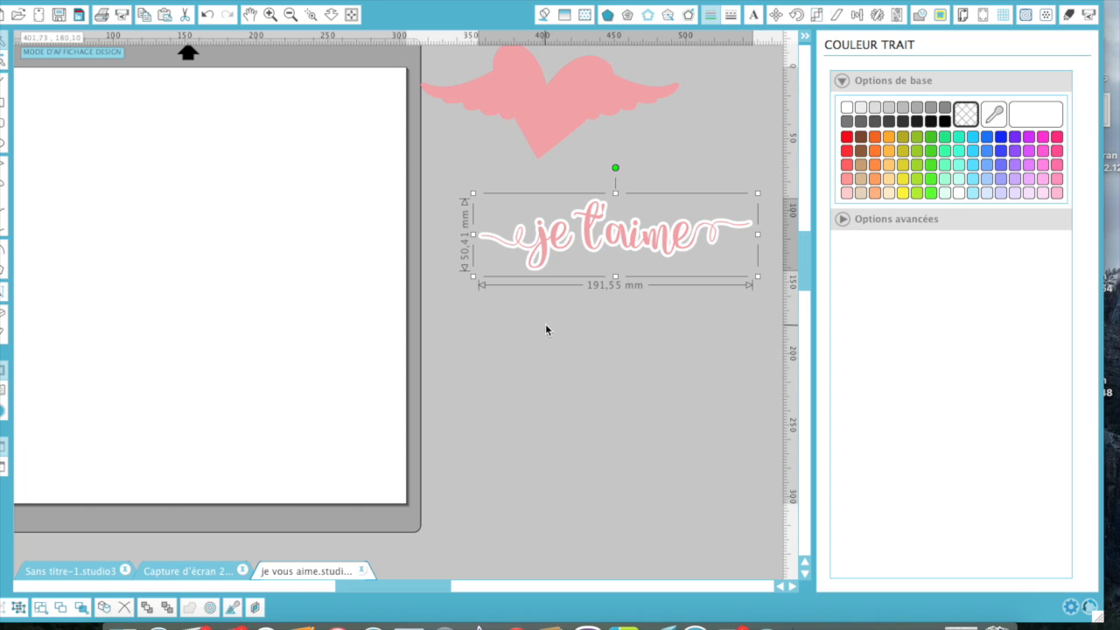
Return the grouped text and contour to the page, ungroup them and clear the selection
click(552, 249)
drag(551, 249, 127, 204)
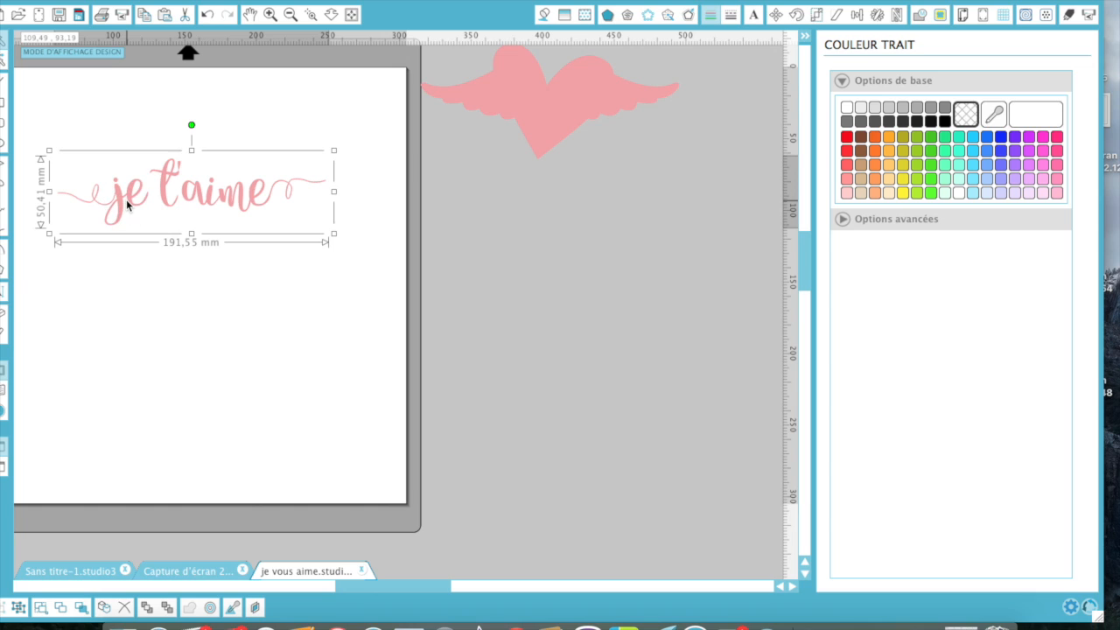
right_click(126, 199)
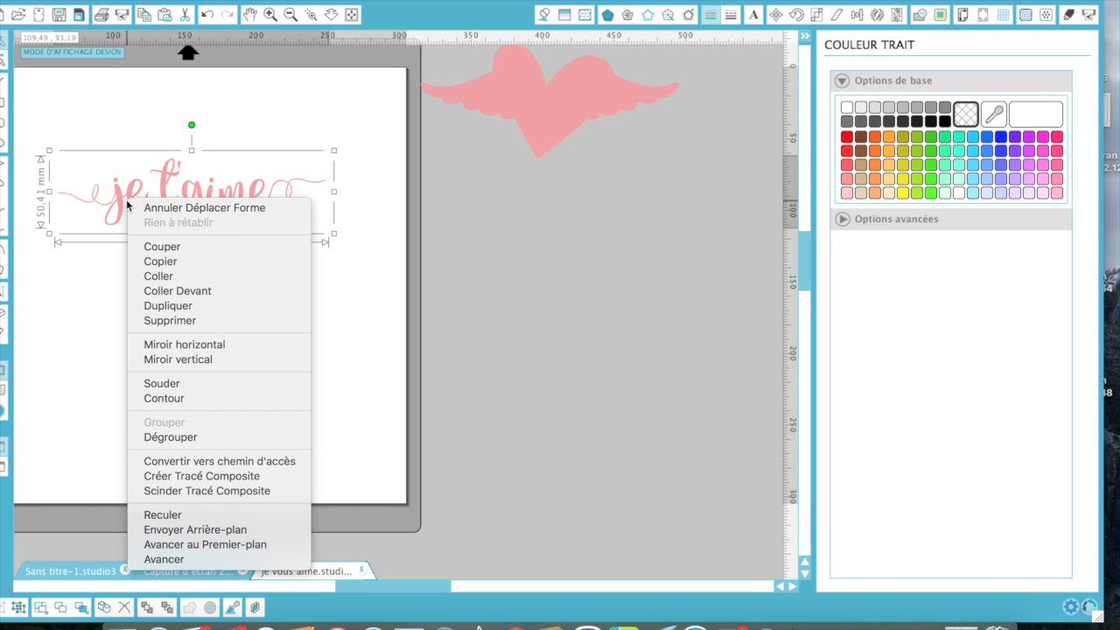
click(144, 438)
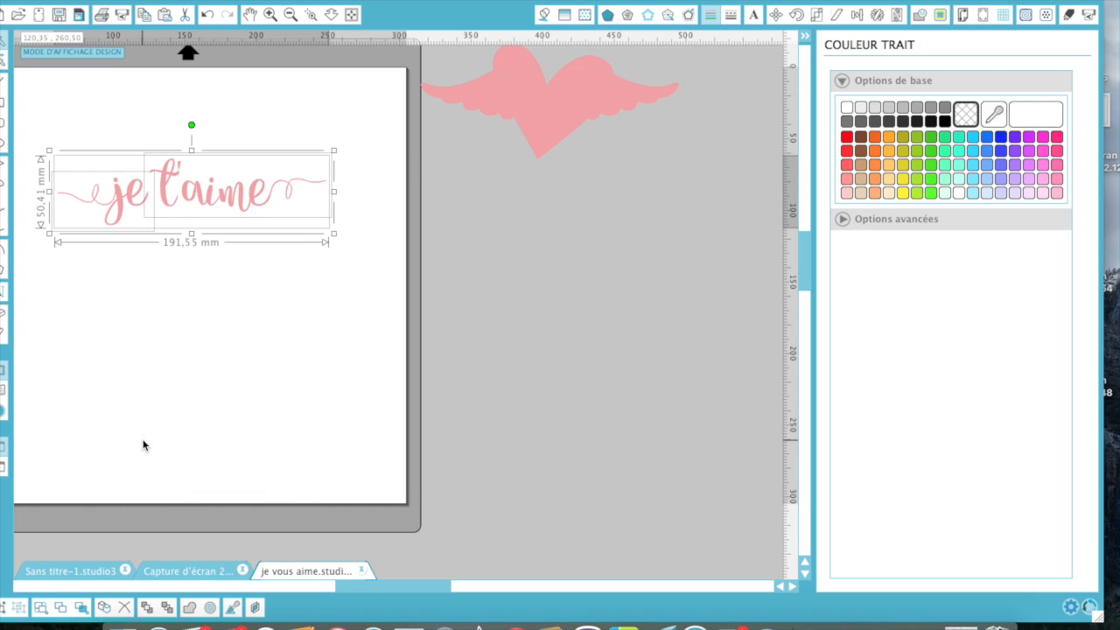
click(153, 360)
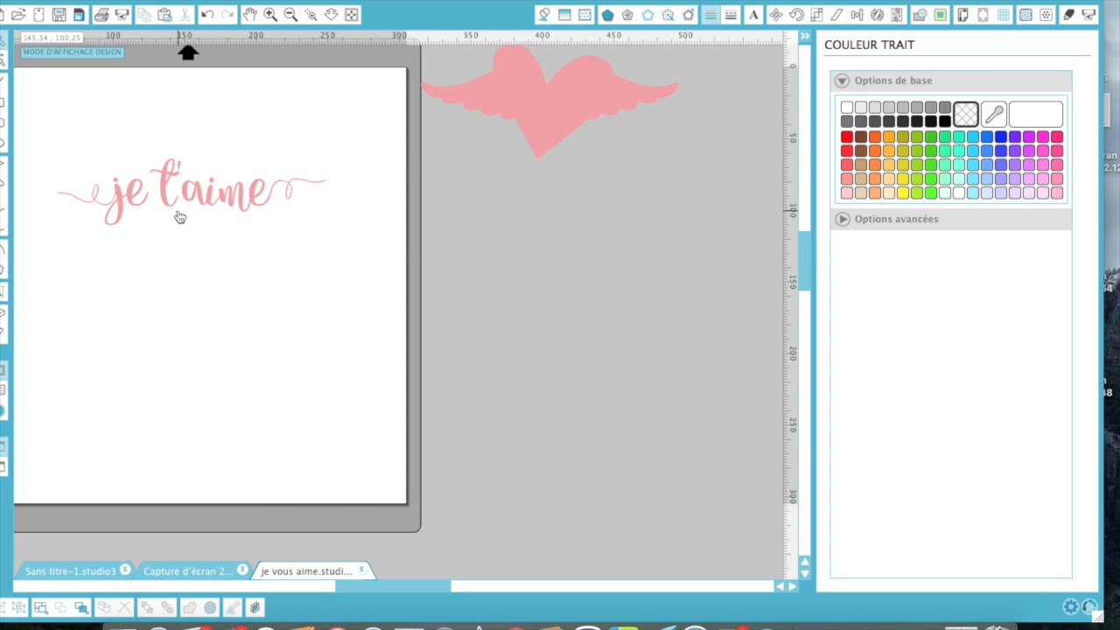
Separate the layers by moving the white "t'aime" and "je" contours off the page and the pink text lower on the page
click(165, 214)
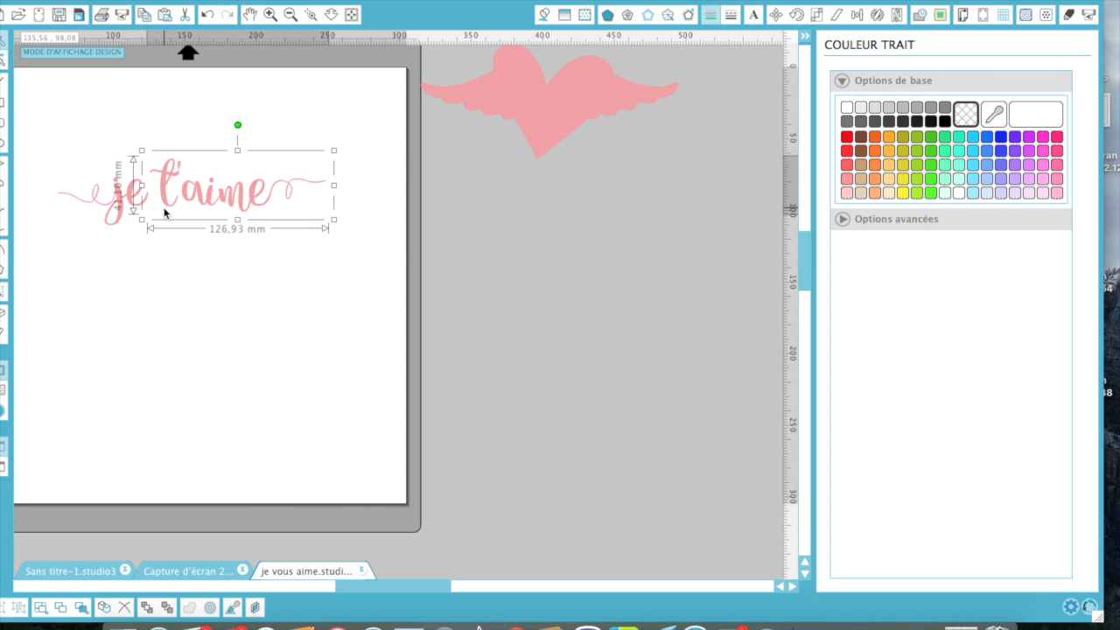
drag(165, 215, 501, 293)
click(134, 212)
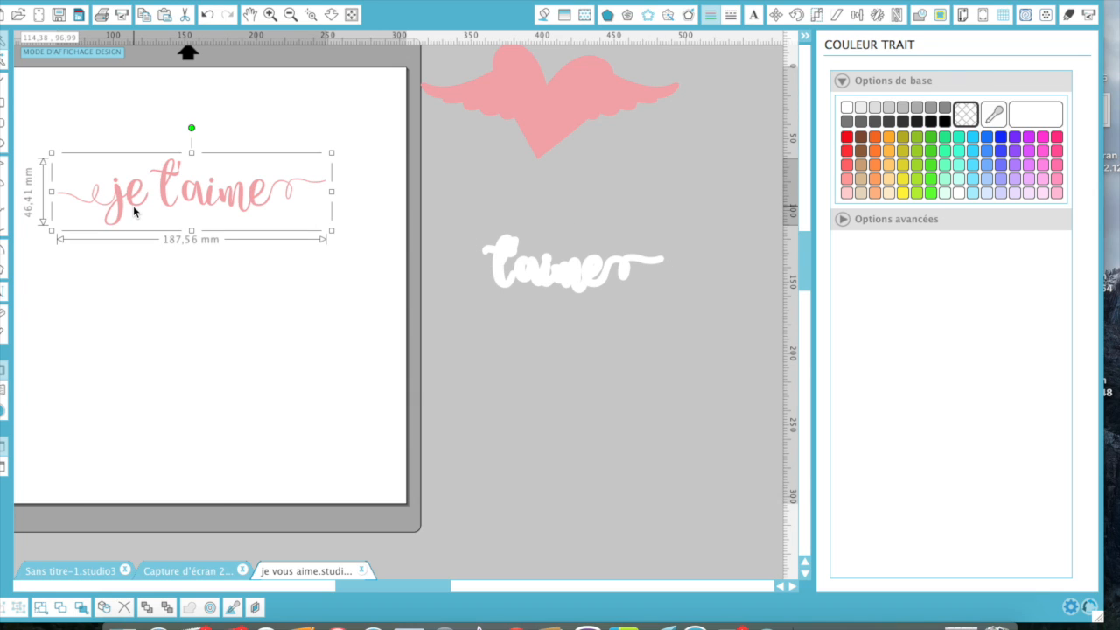
drag(134, 211, 173, 358)
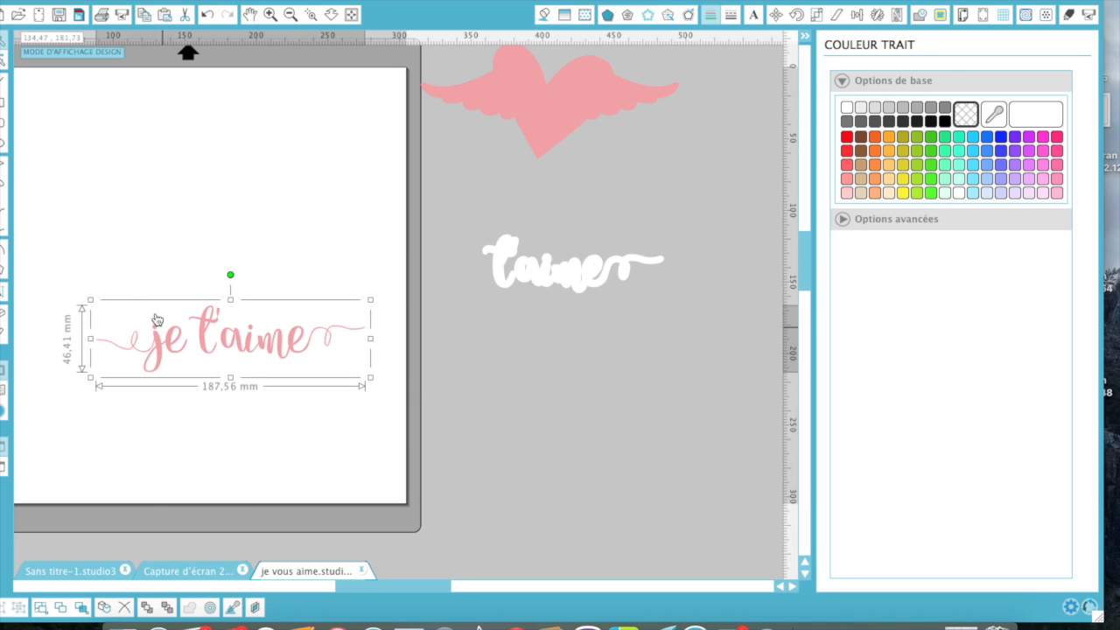
drag(66, 126, 192, 225)
drag(125, 220, 665, 370)
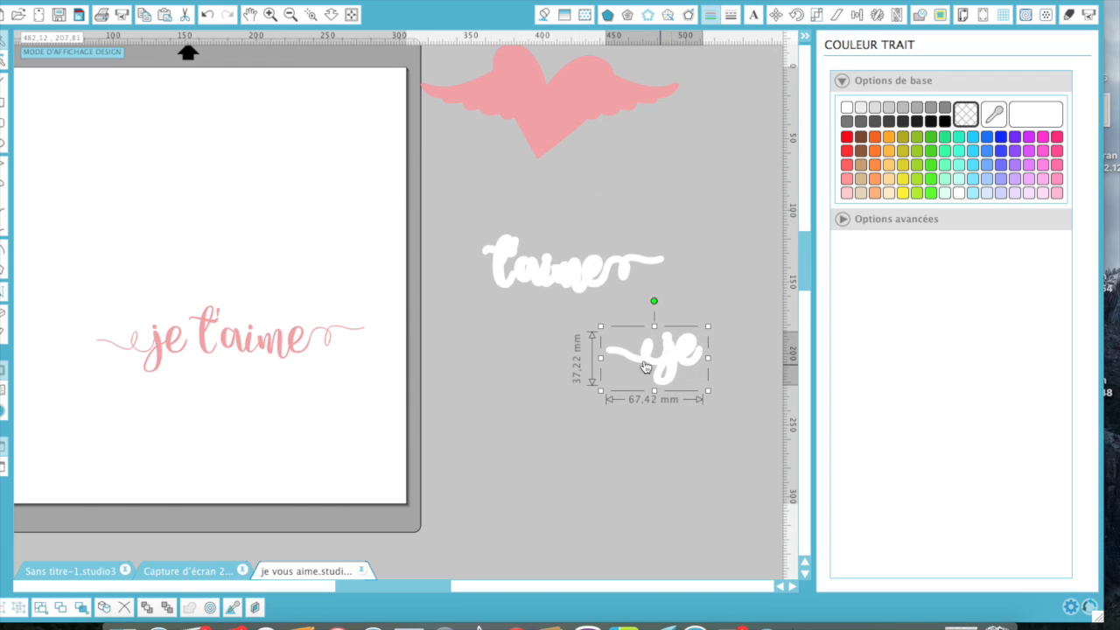
Move the pink "je t'aime" text up to the upper part of the page and clear the selection
click(294, 344)
drag(294, 344, 234, 190)
click(237, 157)
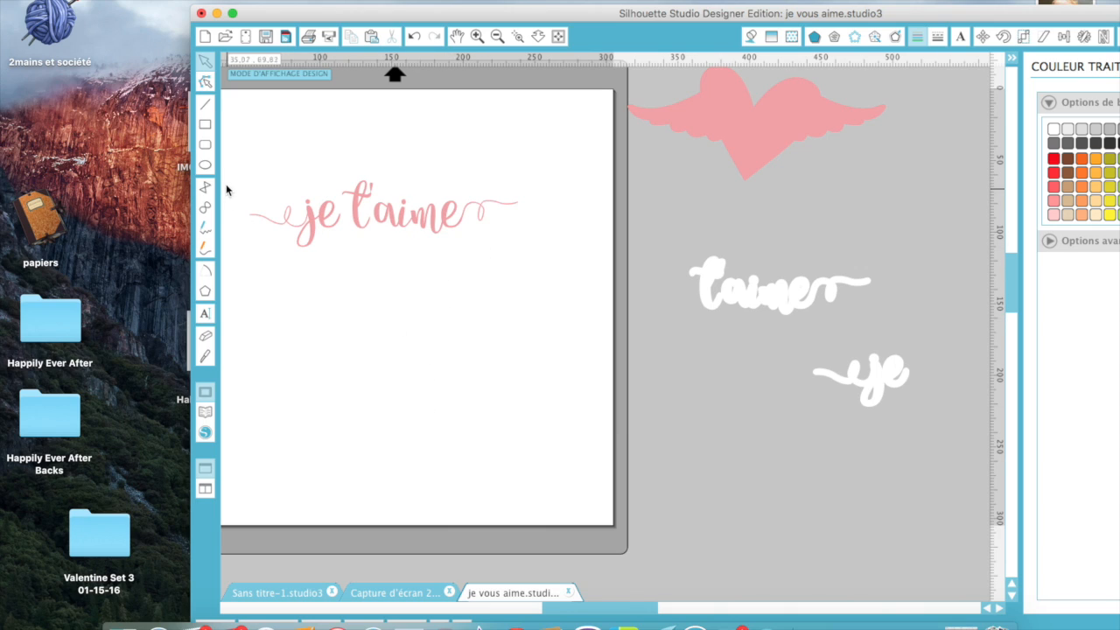
Enlarge the whole pink text proportionally to about 268 x 66 mm and fit it within the page width
drag(245, 143, 553, 363)
drag(522, 253, 611, 391)
scroll(313, 455, left, 5)
scroll(313, 455, up, 1)
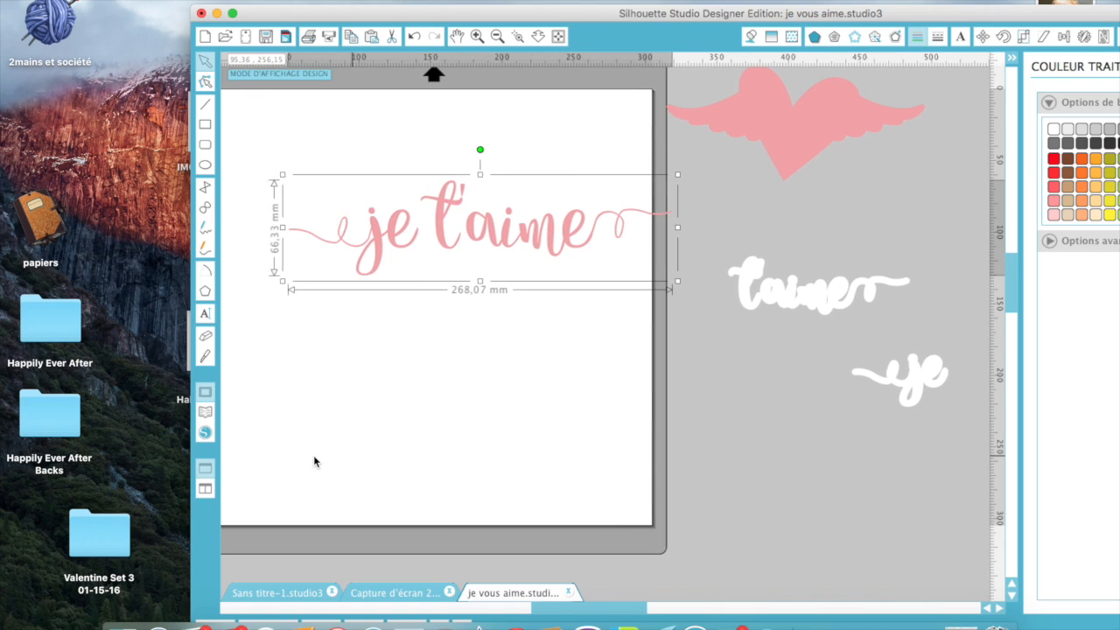
drag(425, 253, 381, 254)
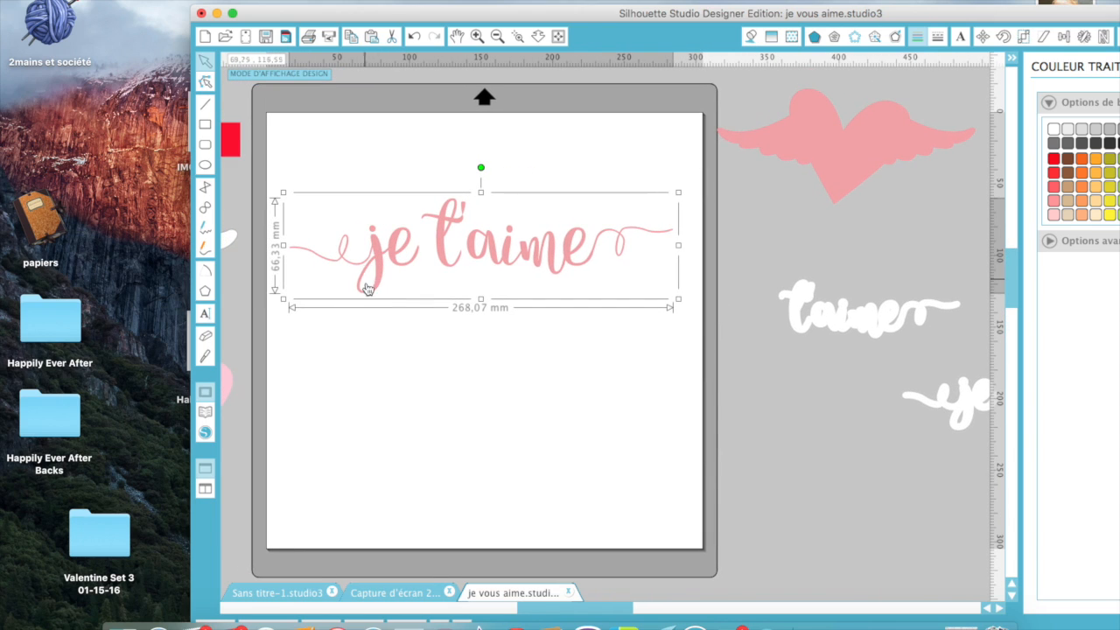
Cut the leading flourish off the "j" with the knife and delete the detached flourish
key(z)
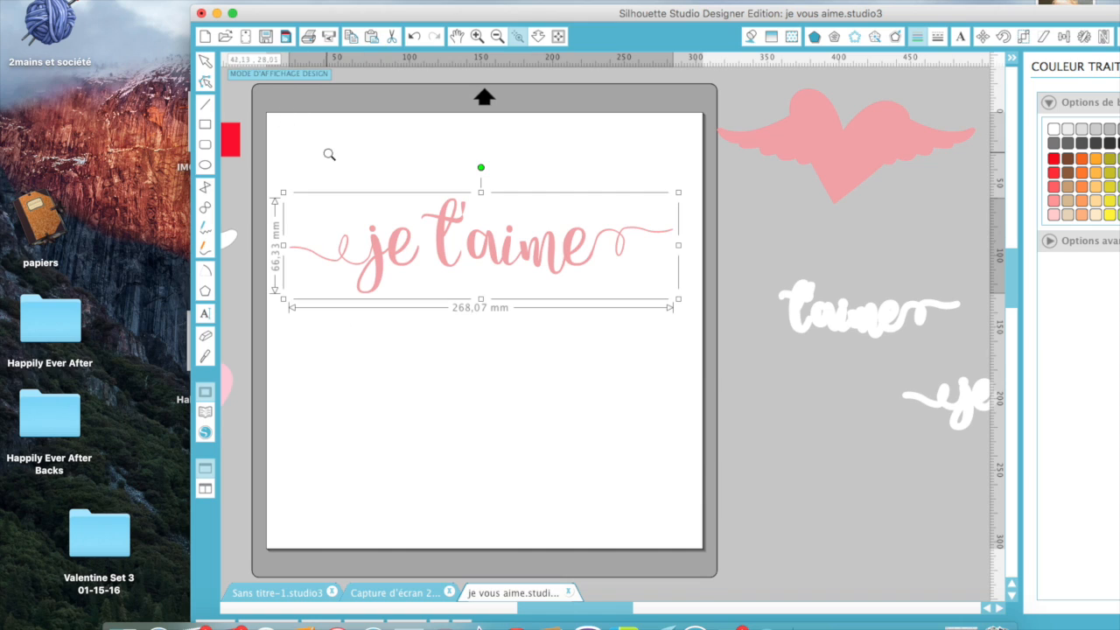
drag(337, 159, 414, 386)
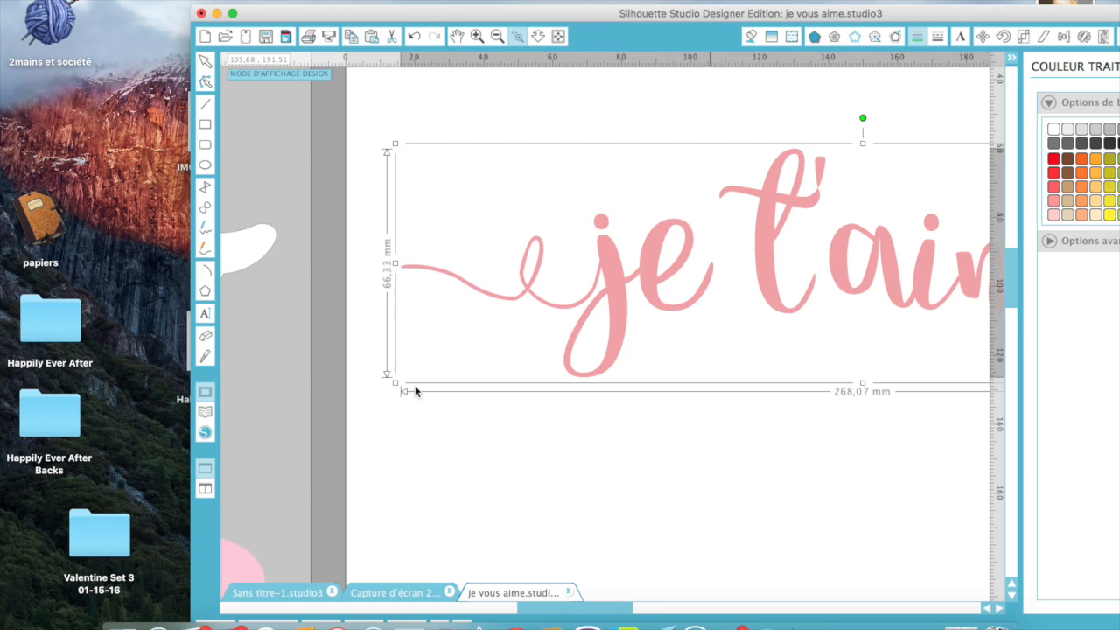
click(205, 358)
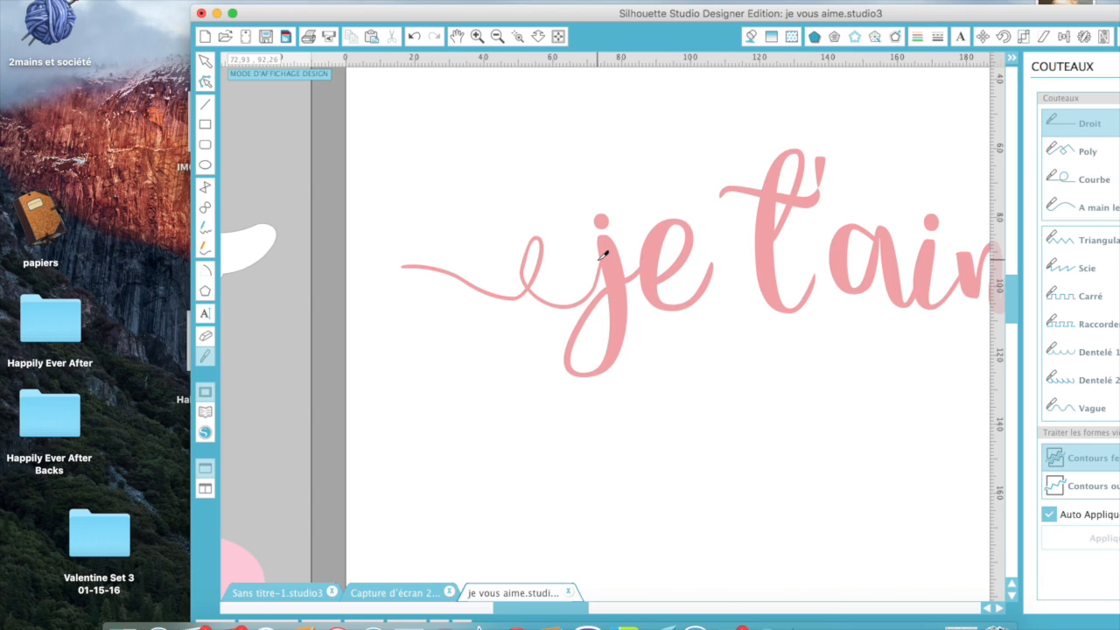
drag(598, 259, 601, 277)
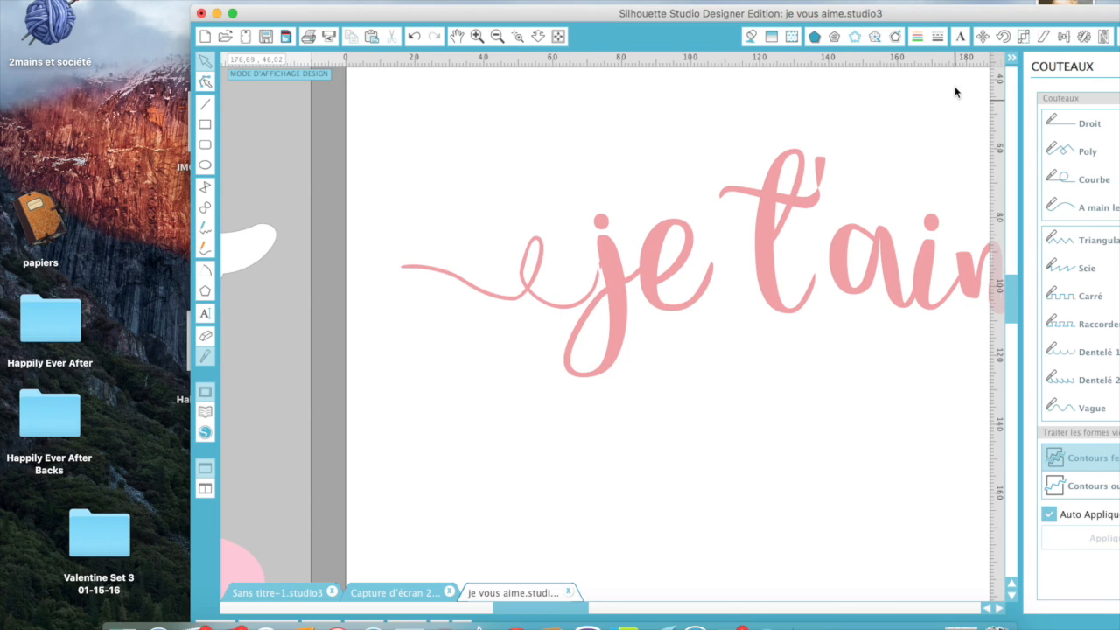
drag(947, 15, 744, 0)
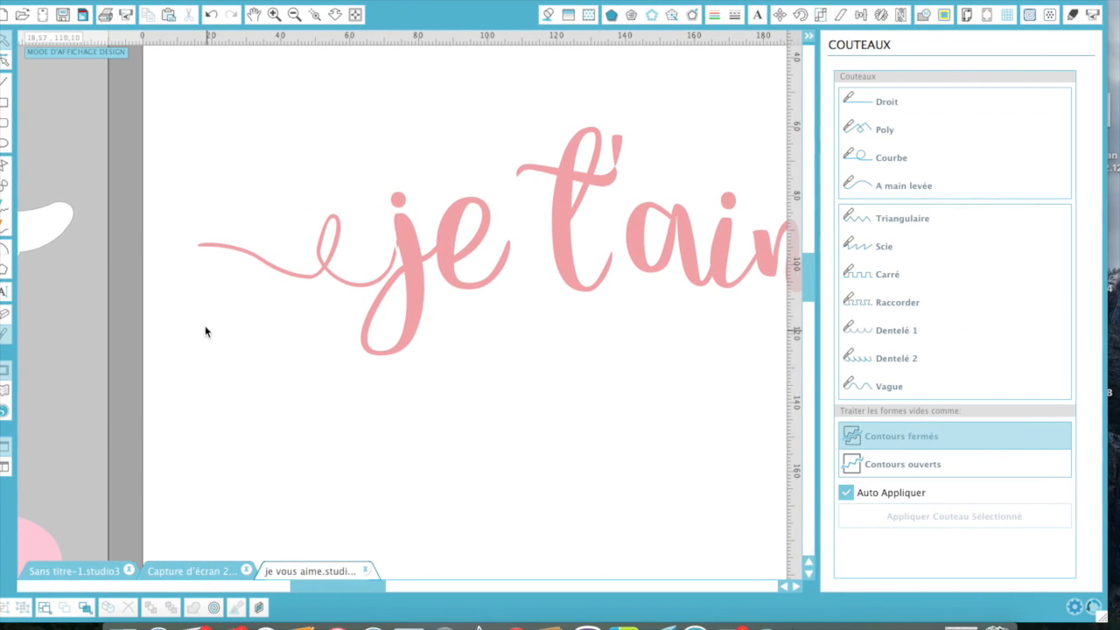
drag(343, 283, 283, 308)
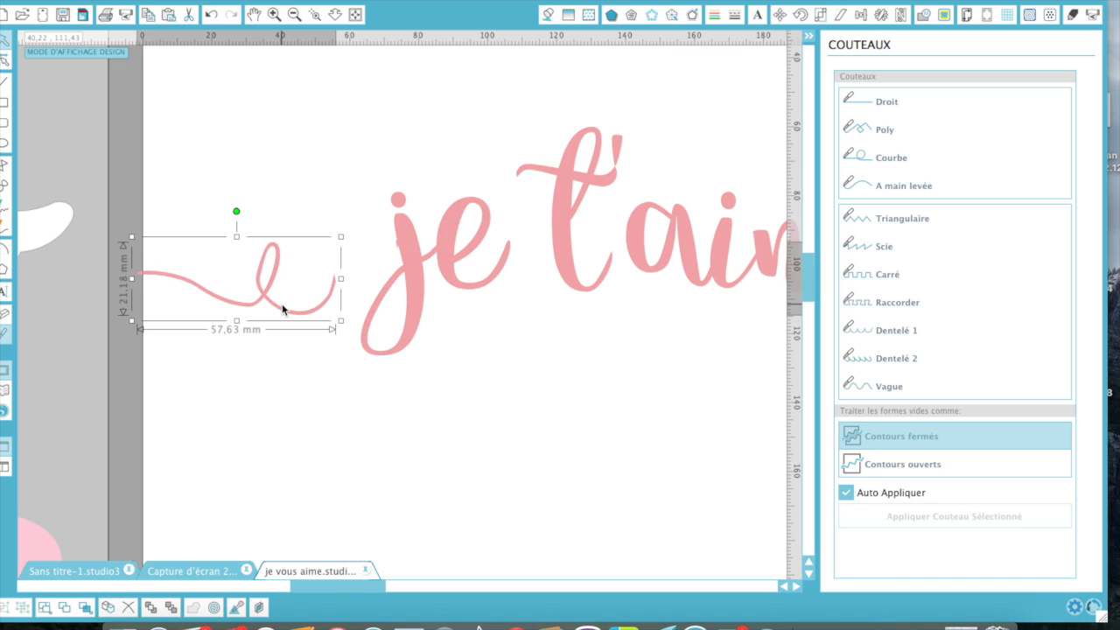
key(Delete)
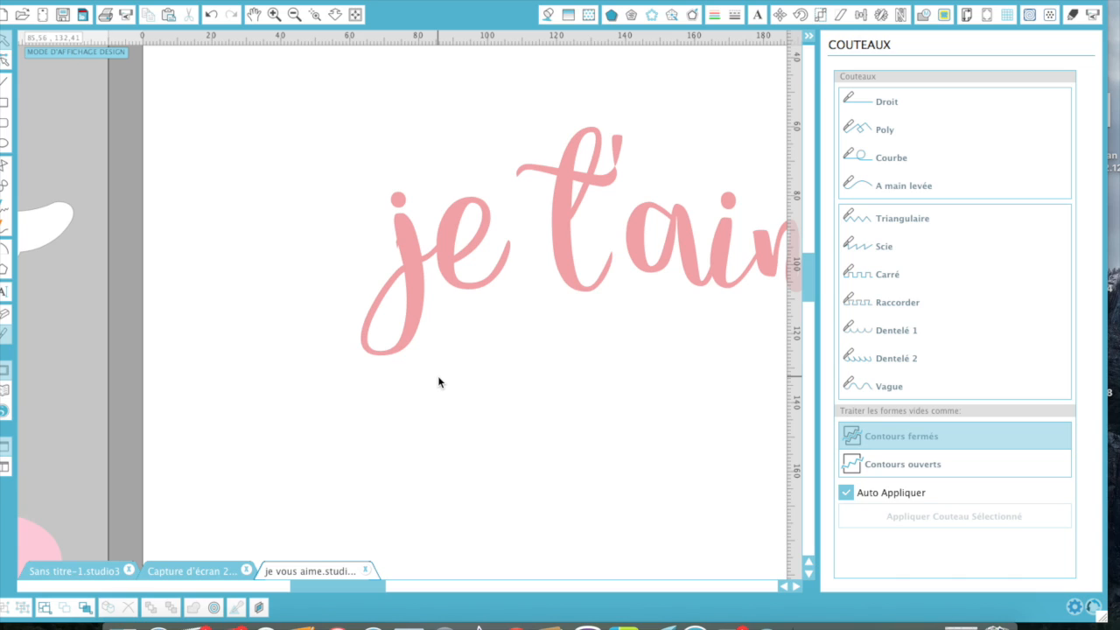
Trim the leftover stub on the left edge of the "j" with a straight knife cut about 3.8 mm tall
key(z)
drag(324, 141, 511, 462)
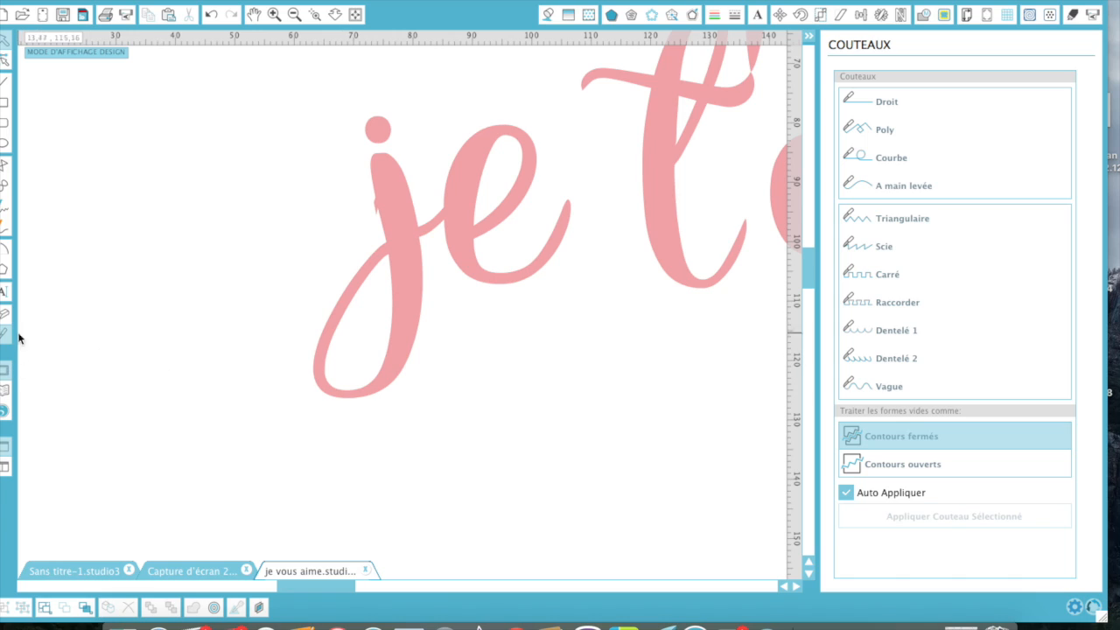
click(887, 101)
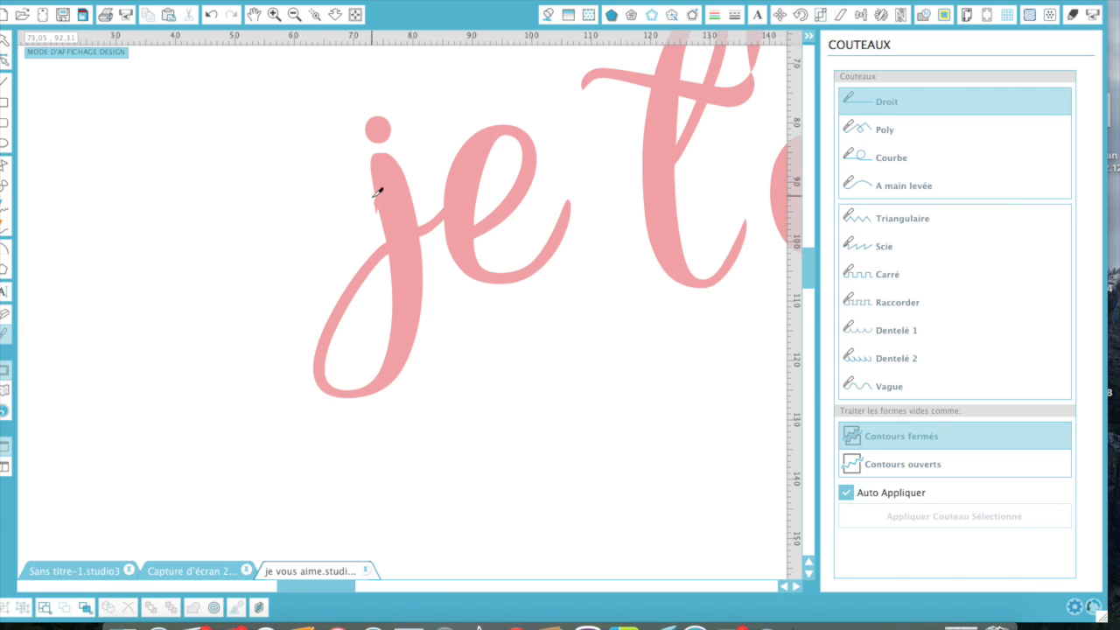
drag(373, 195, 378, 215)
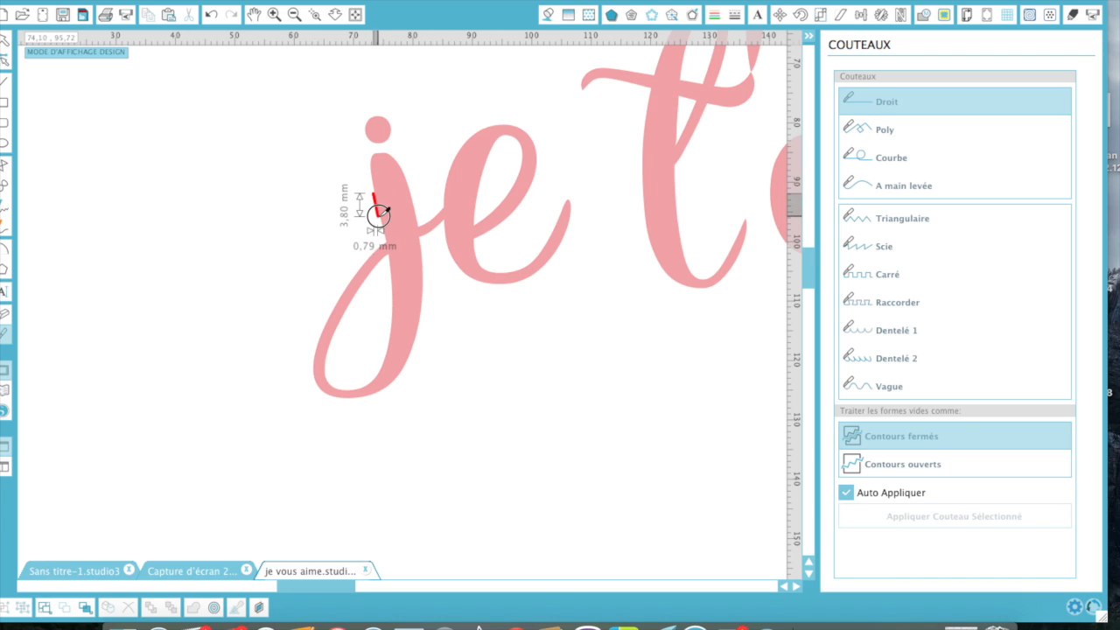
drag(378, 214, 378, 214)
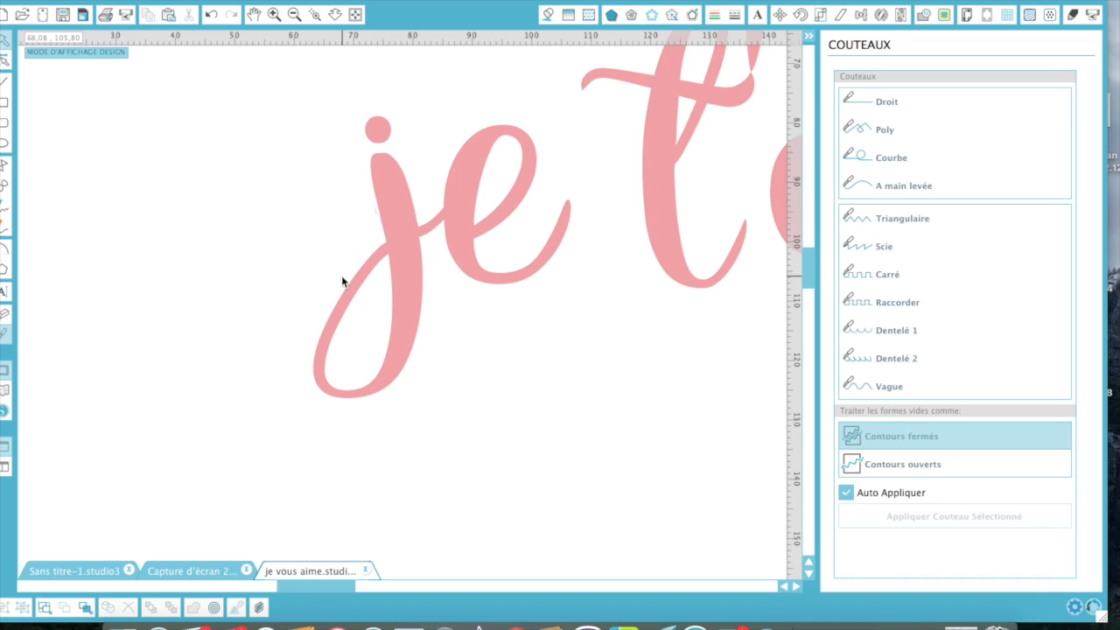
Shift the "je" slightly and erase the thin sliver beside the stem of the "j" with the medium round eraser
click(375, 215)
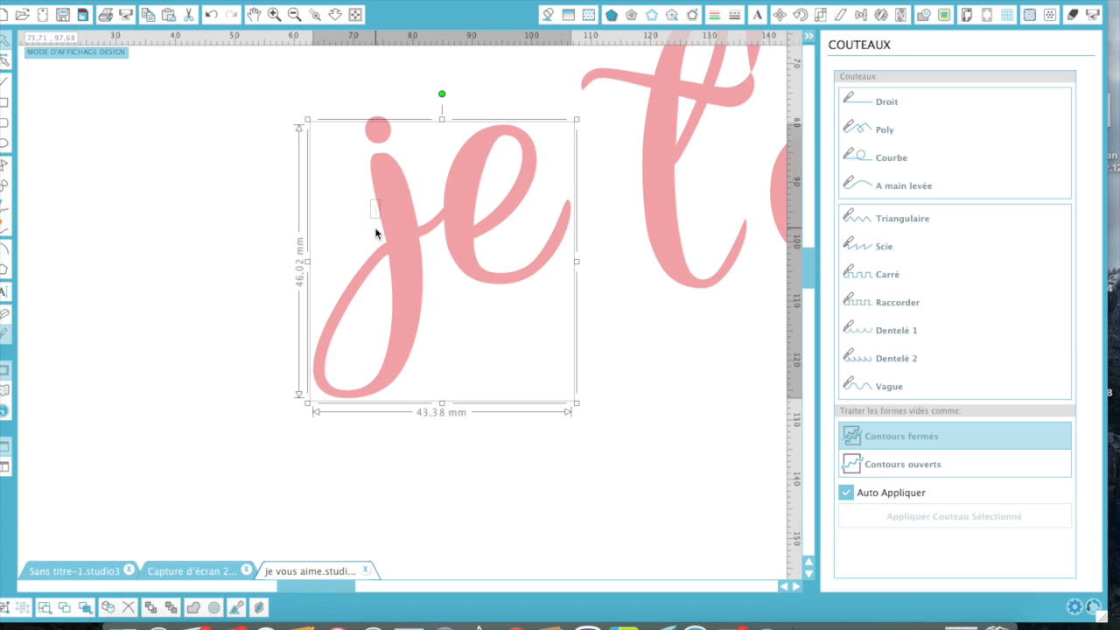
mouse_move(395, 206)
mouse_down()
mouse_move(424, 237)
mouse_move(402, 205)
mouse_up()
click(183, 210)
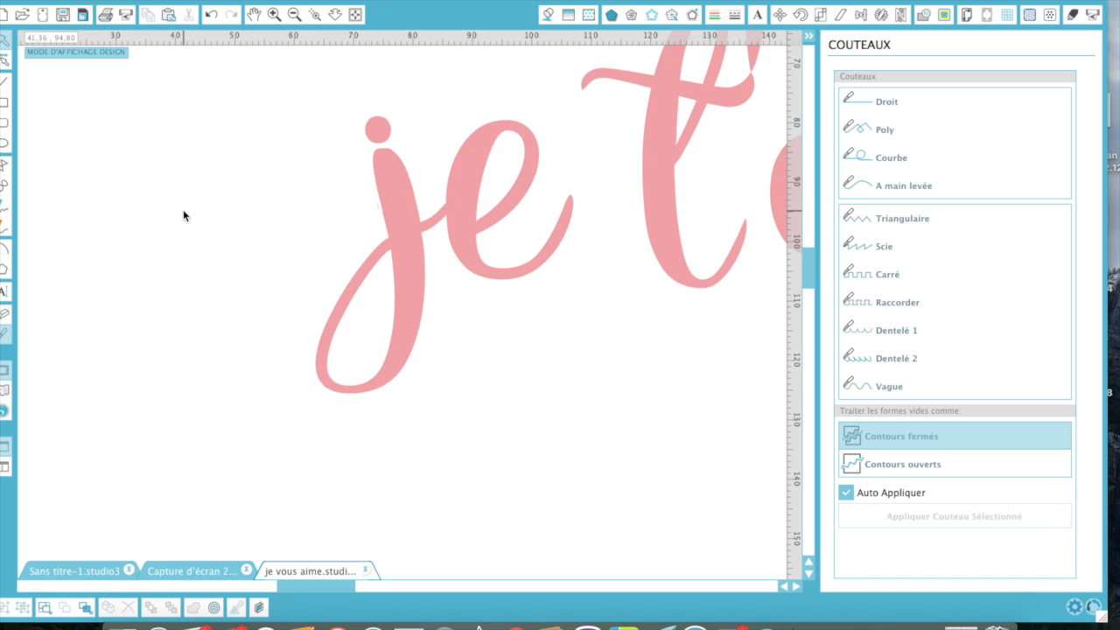
key(z)
drag(276, 89, 523, 474)
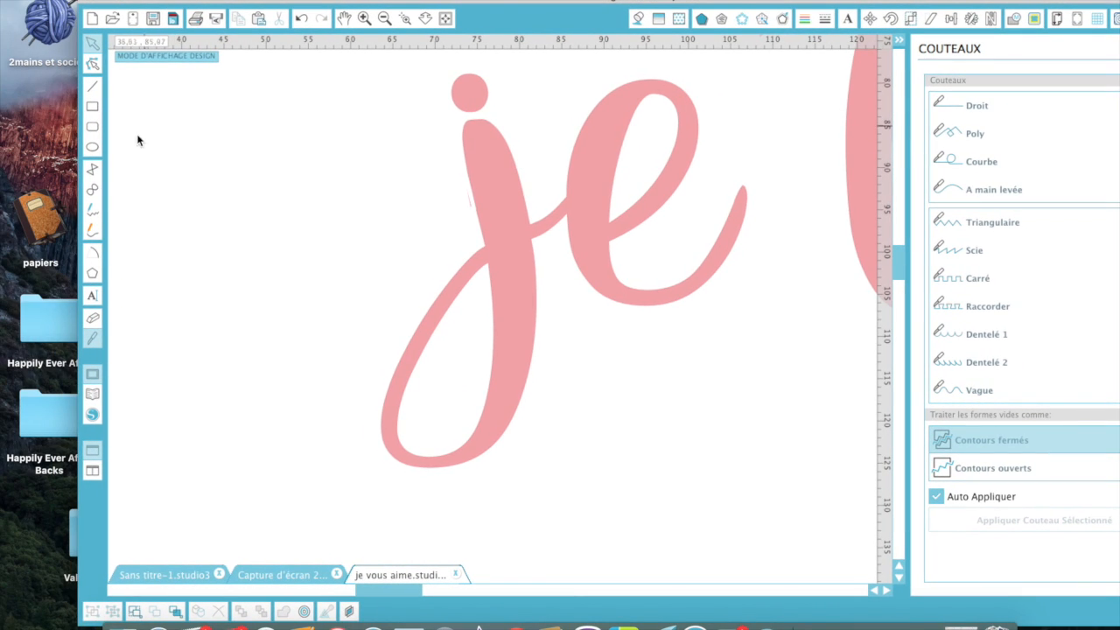
click(94, 319)
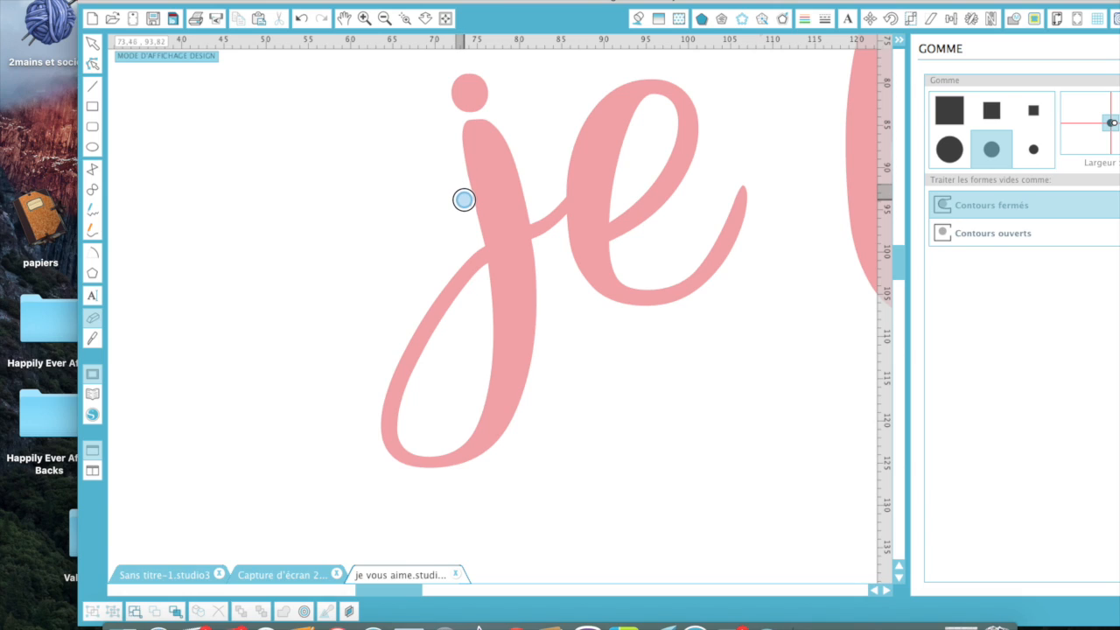
key(Escape)
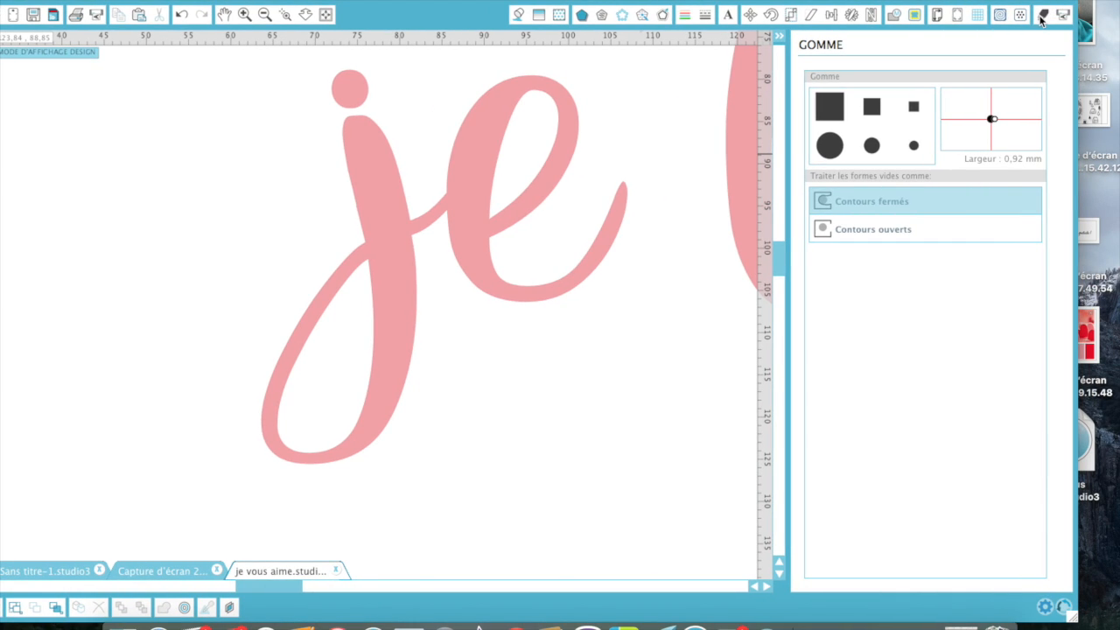
Set the cut style to Couper Bord for the "je" and for the dot of the "j"
click(1042, 18)
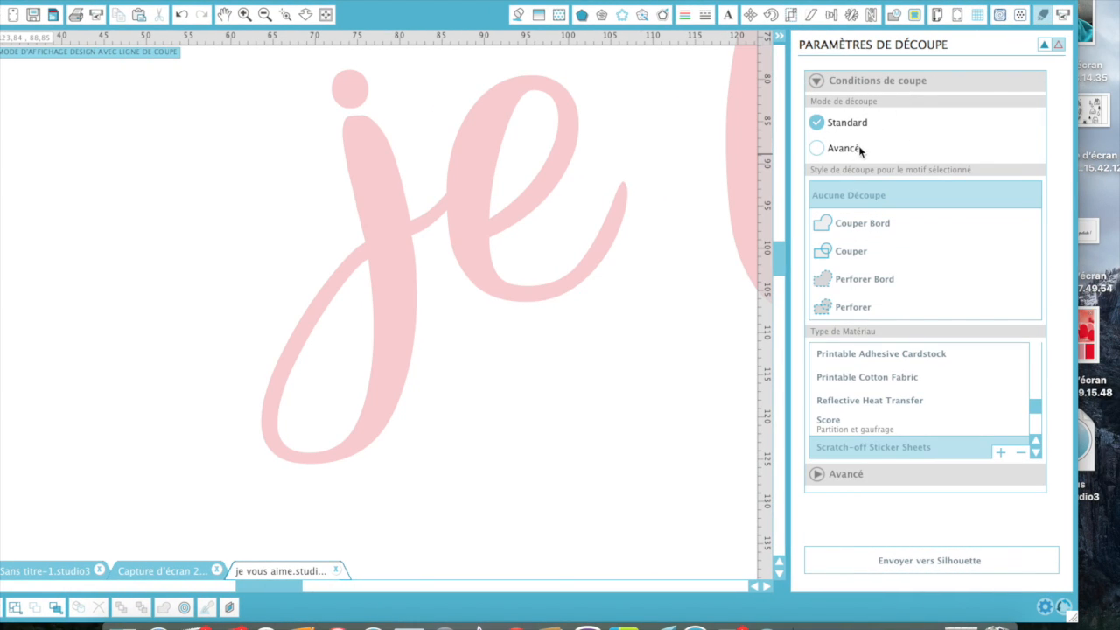
click(844, 228)
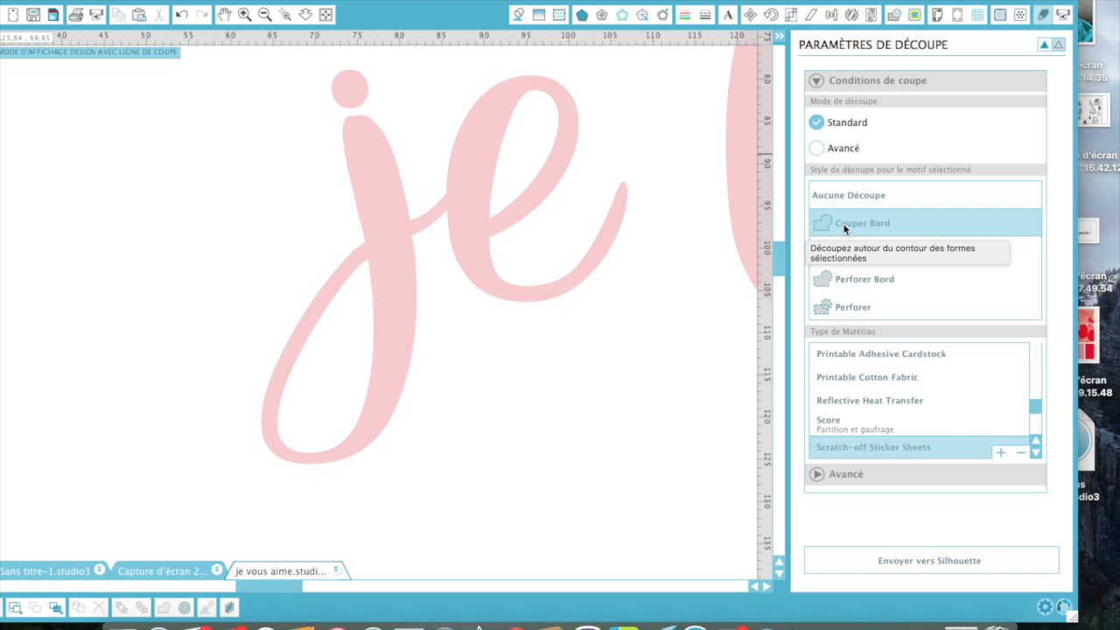
click(539, 289)
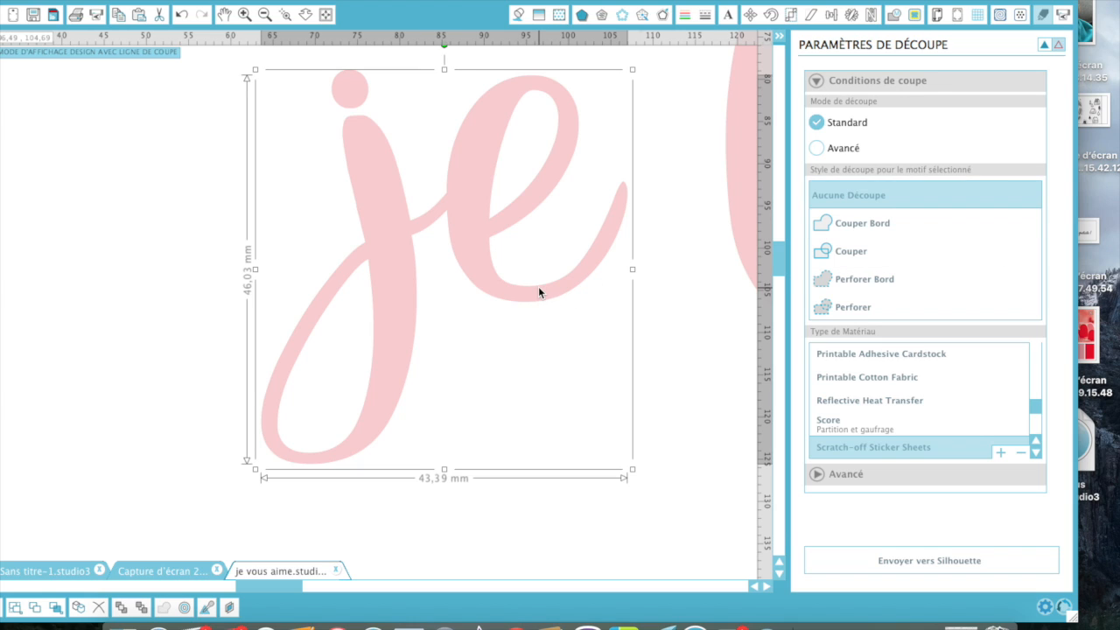
click(854, 224)
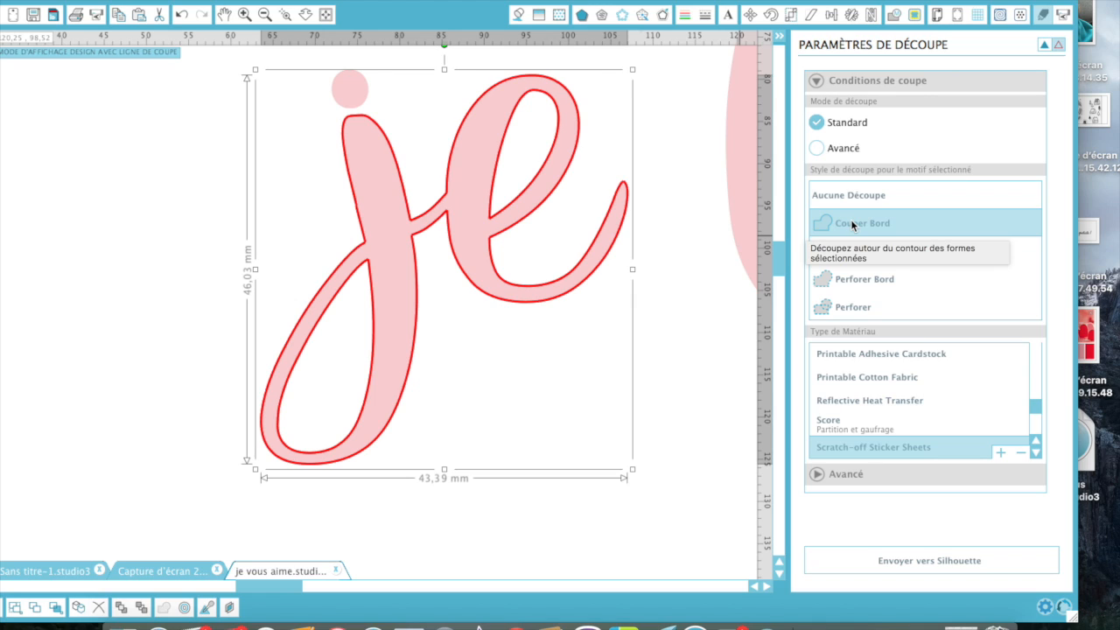
click(351, 87)
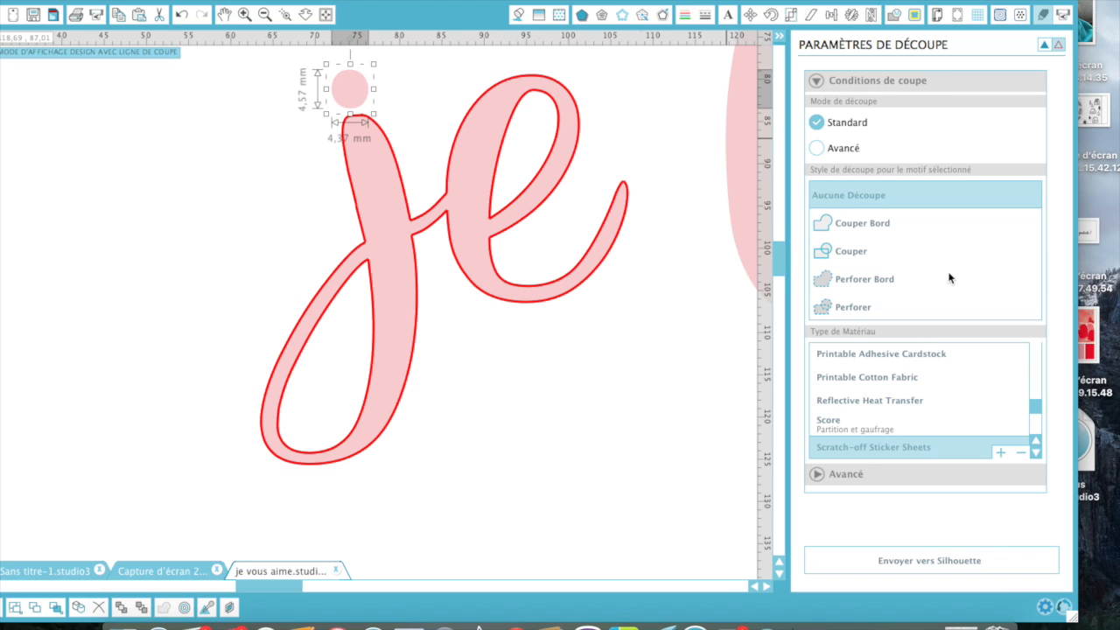
click(876, 226)
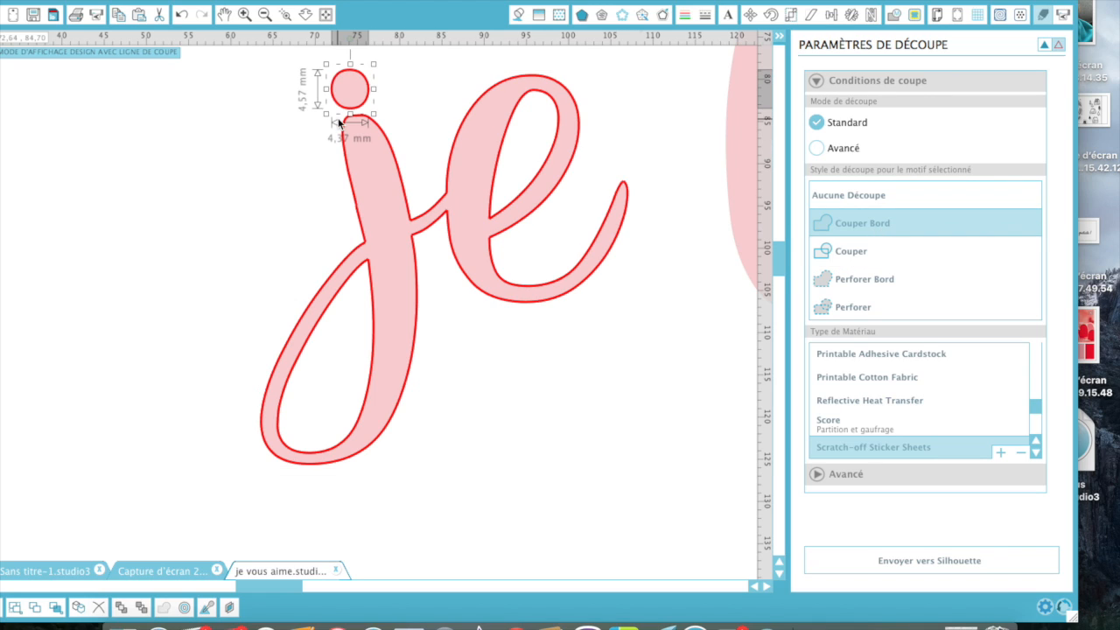
Split the compound path of the pink "t" into separate shapes and clear the selection
click(264, 15)
click(264, 14)
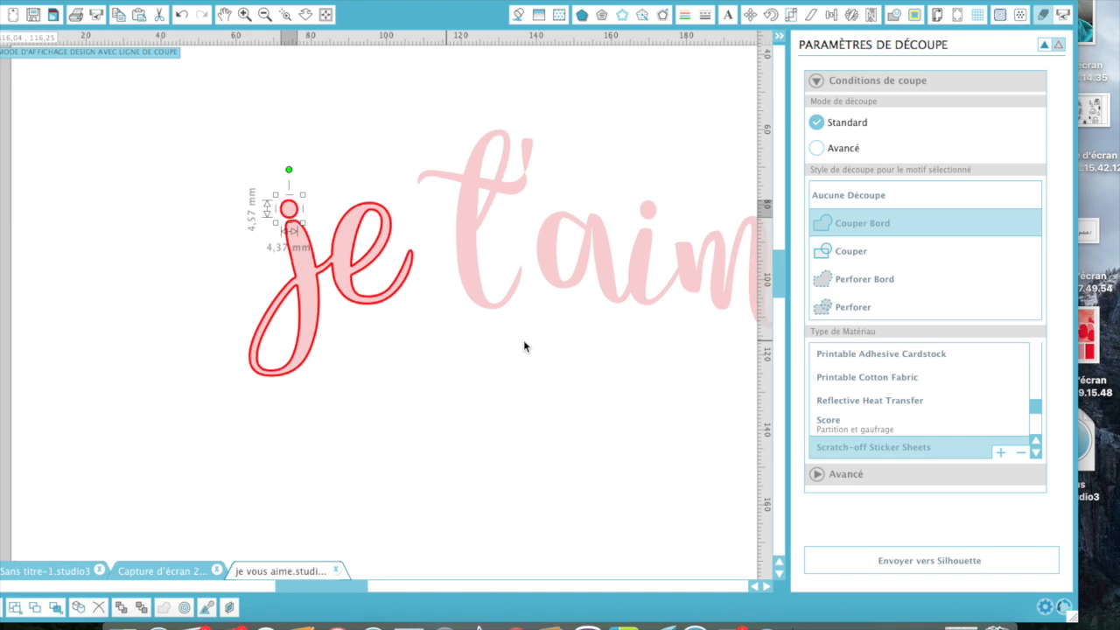
scroll(523, 346, right, 4)
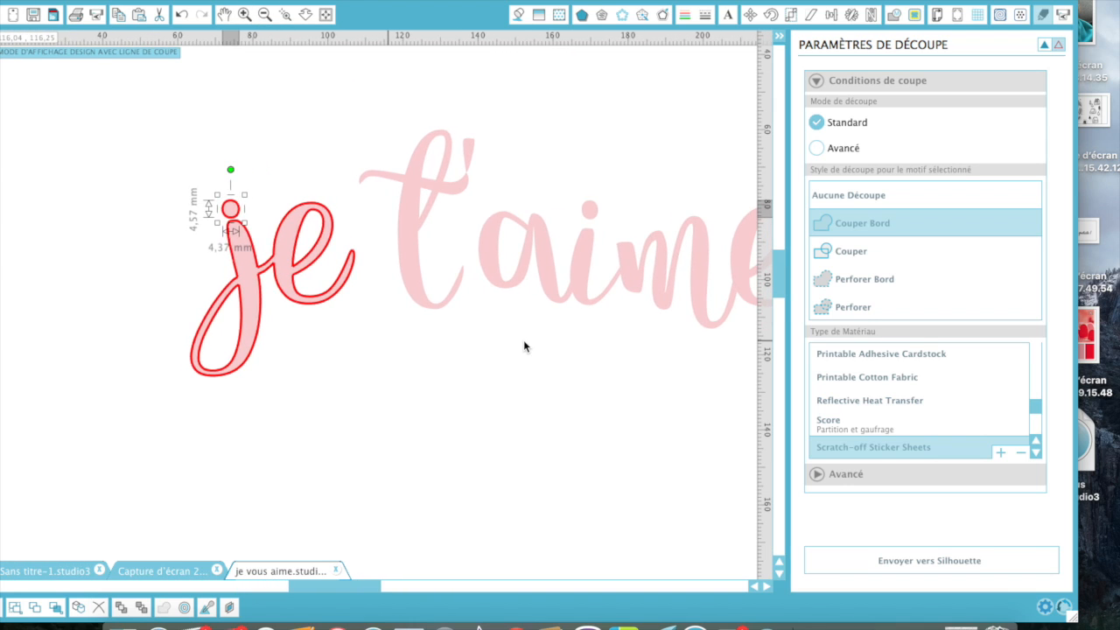
click(402, 227)
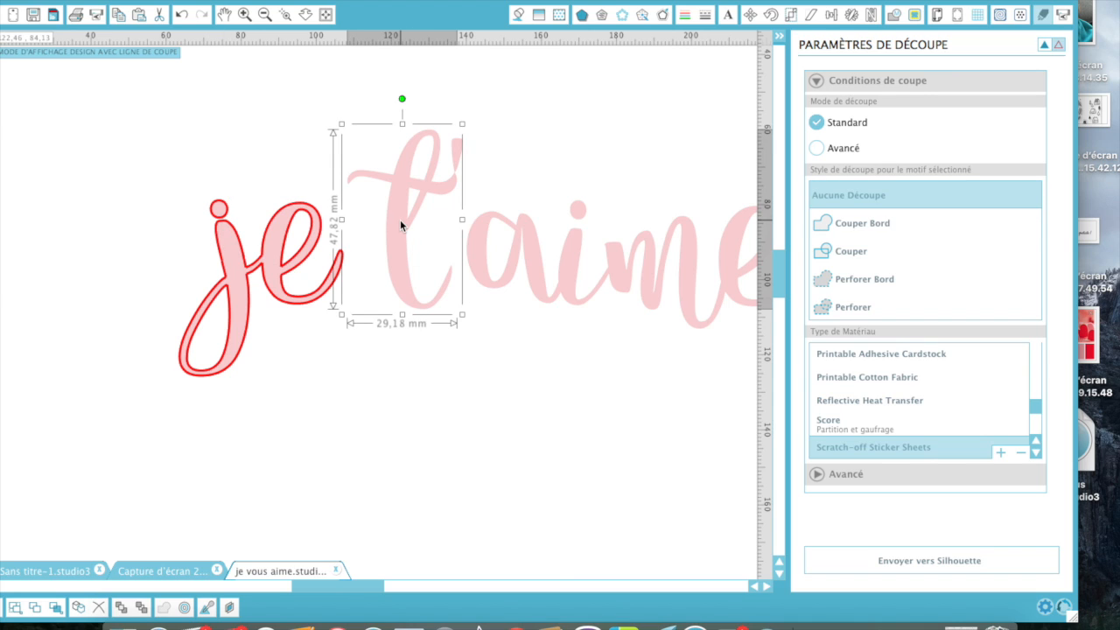
right_click(401, 226)
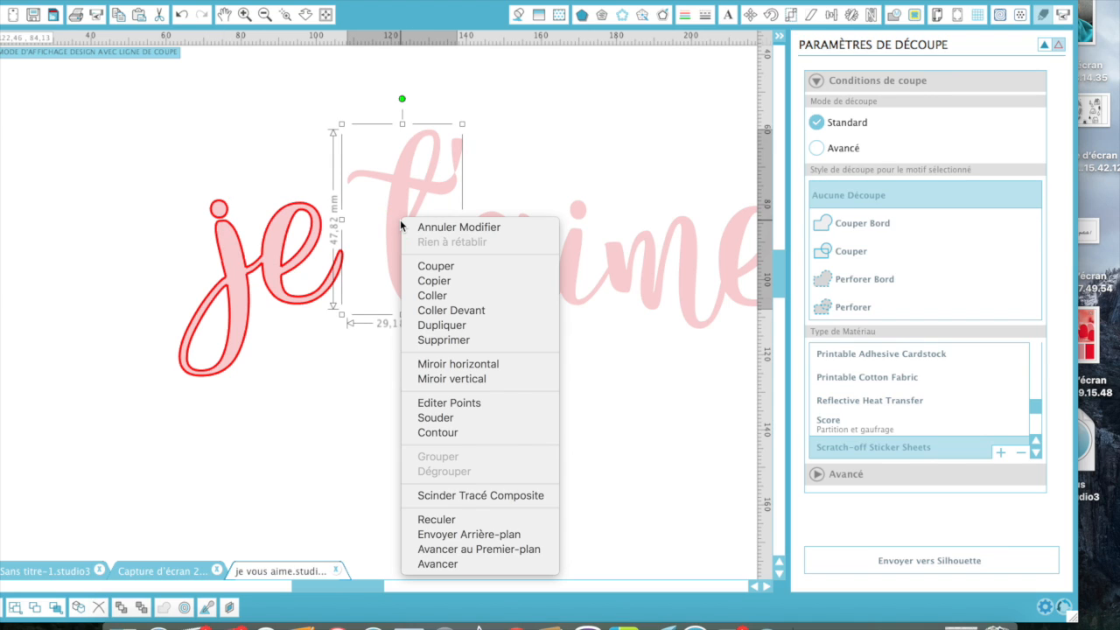
click(432, 496)
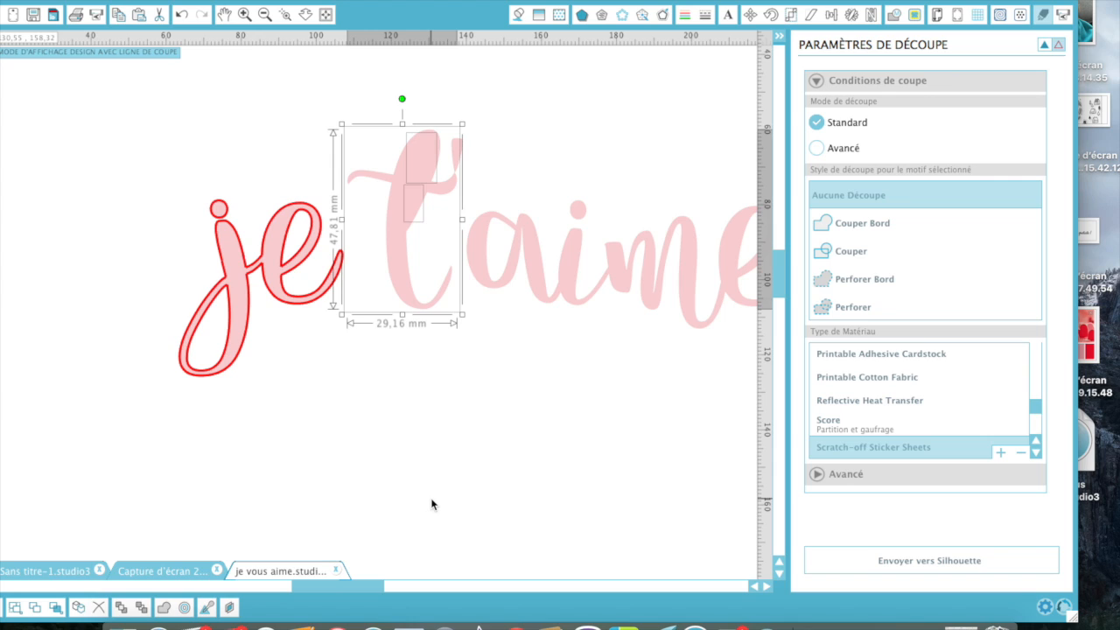
click(447, 471)
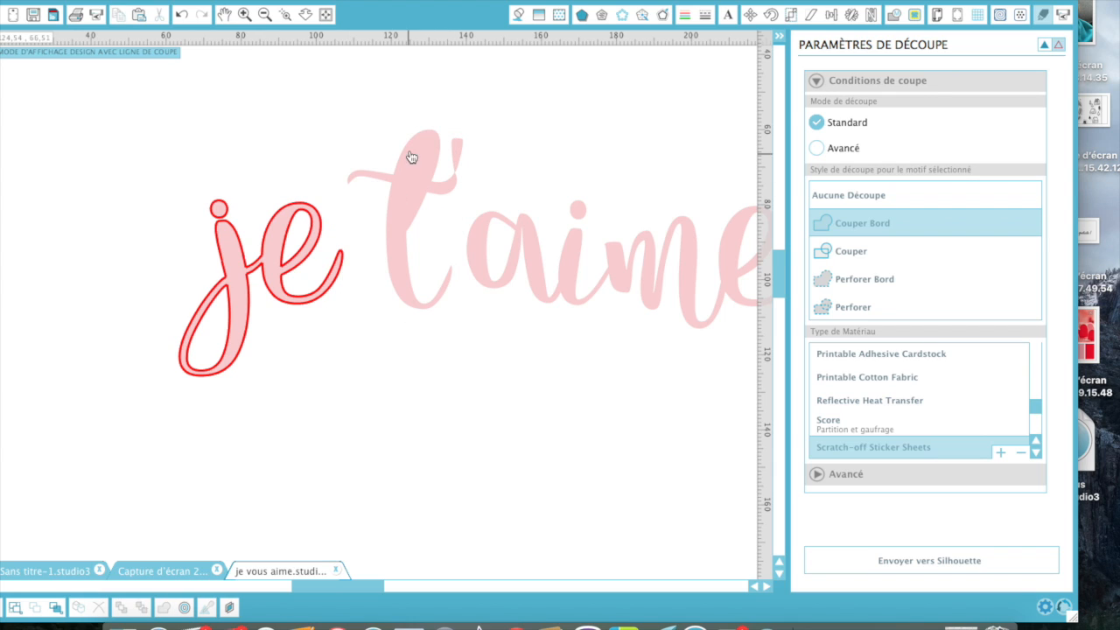
Move the outer "t" shape below the text, then delete it and its leftover inner pieces, keeping the apostrophe
click(413, 221)
click(406, 161)
drag(406, 161, 408, 370)
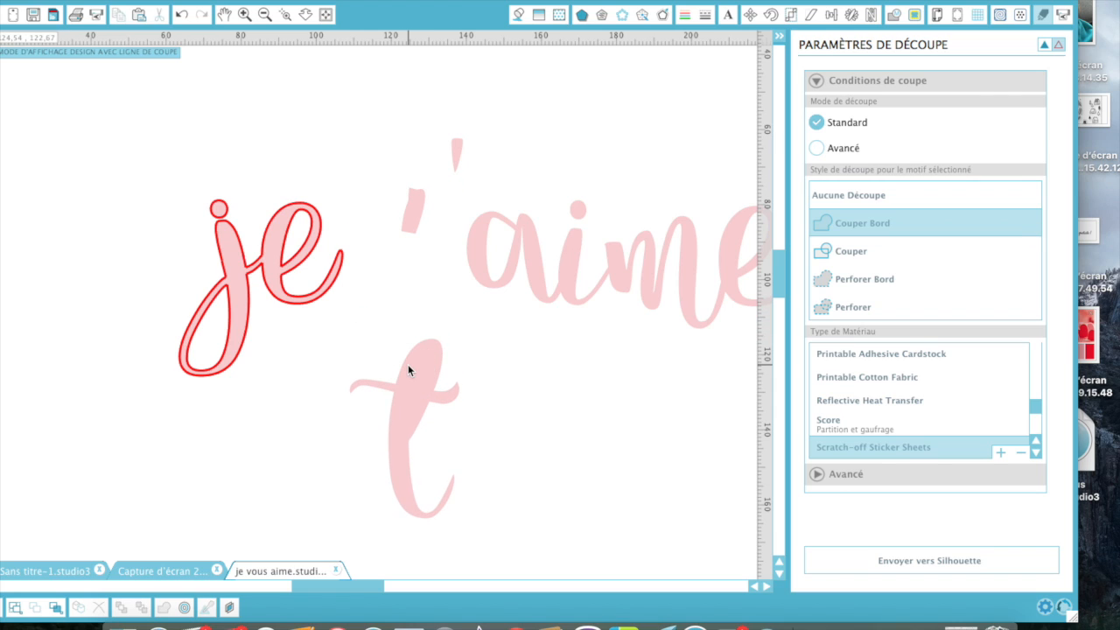
key(Delete)
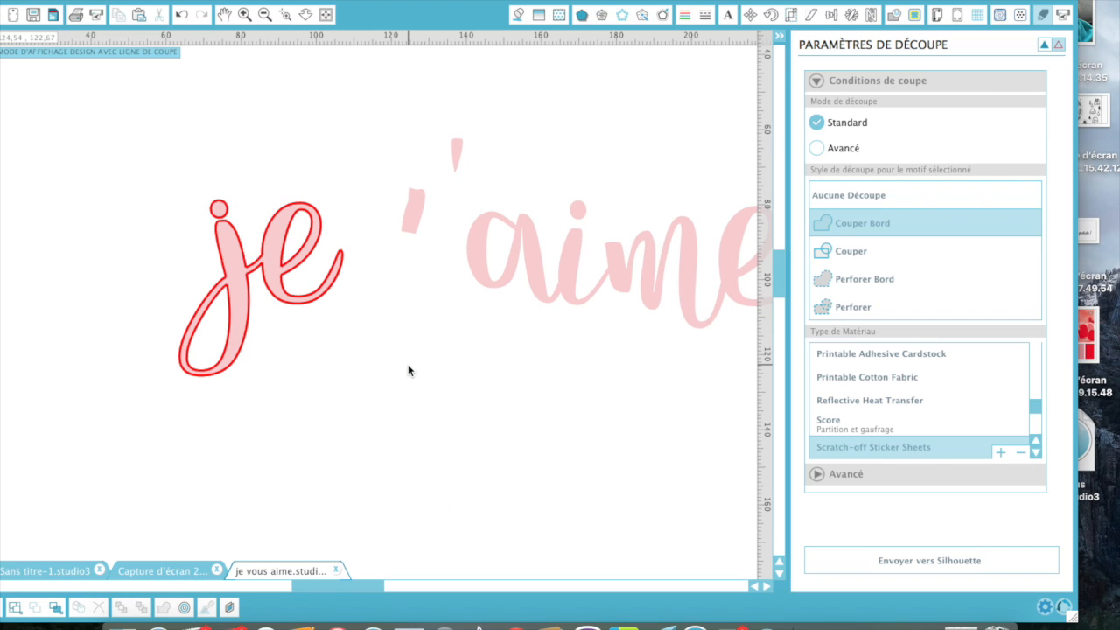
click(417, 201)
key(Delete)
click(413, 219)
key(Delete)
Cut through the stroke joining the "j" and the "e" with the Droit knife and delete the separated "e"
click(268, 259)
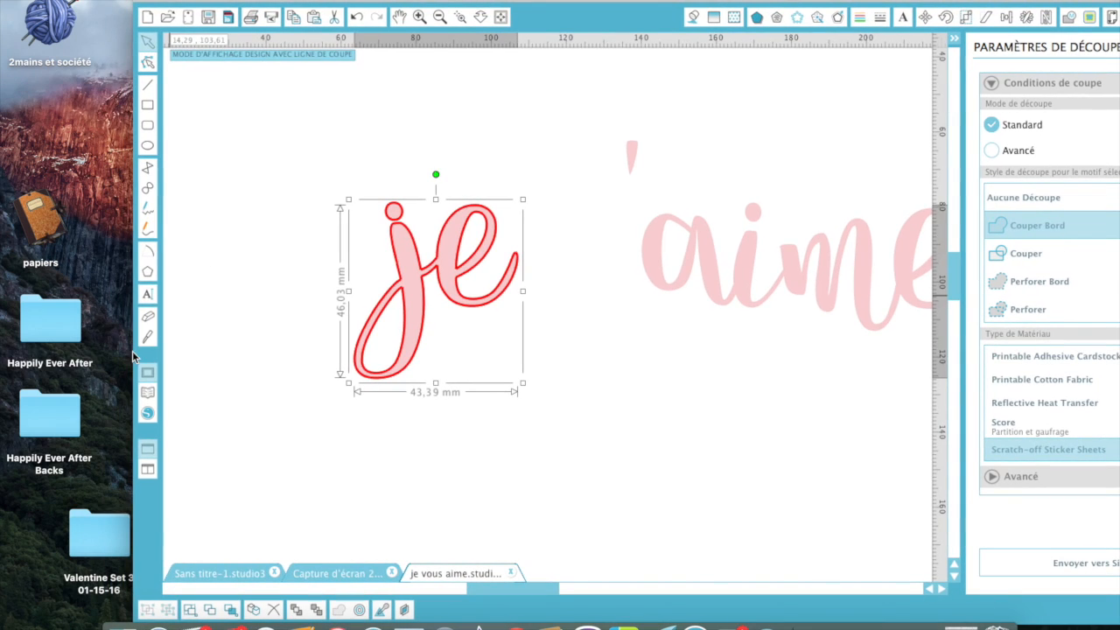
click(148, 338)
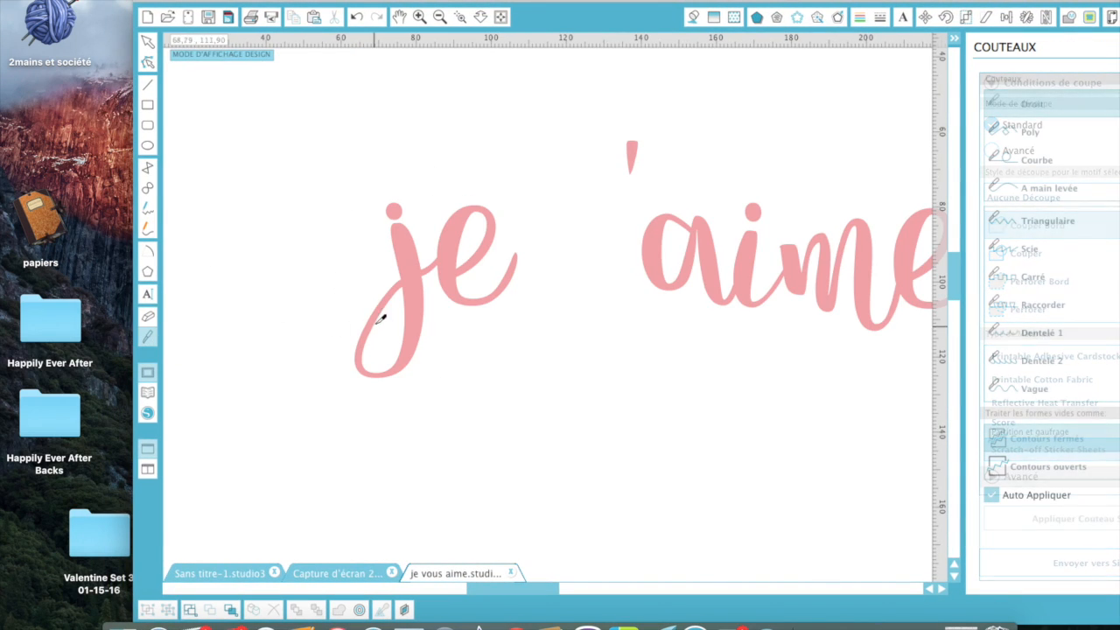
key(z)
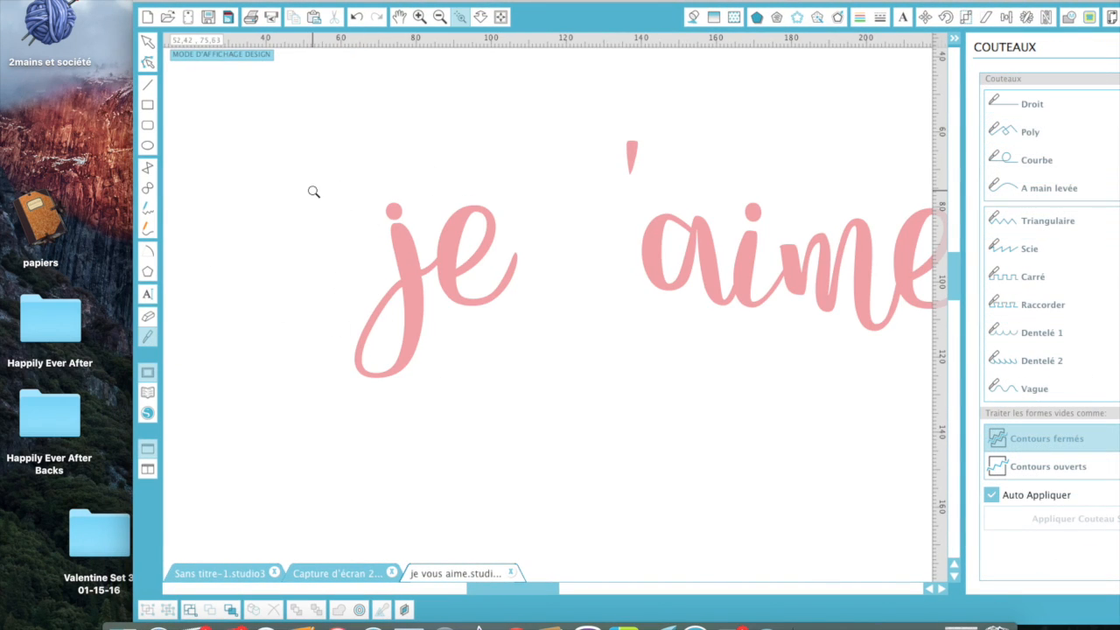
drag(318, 142, 582, 490)
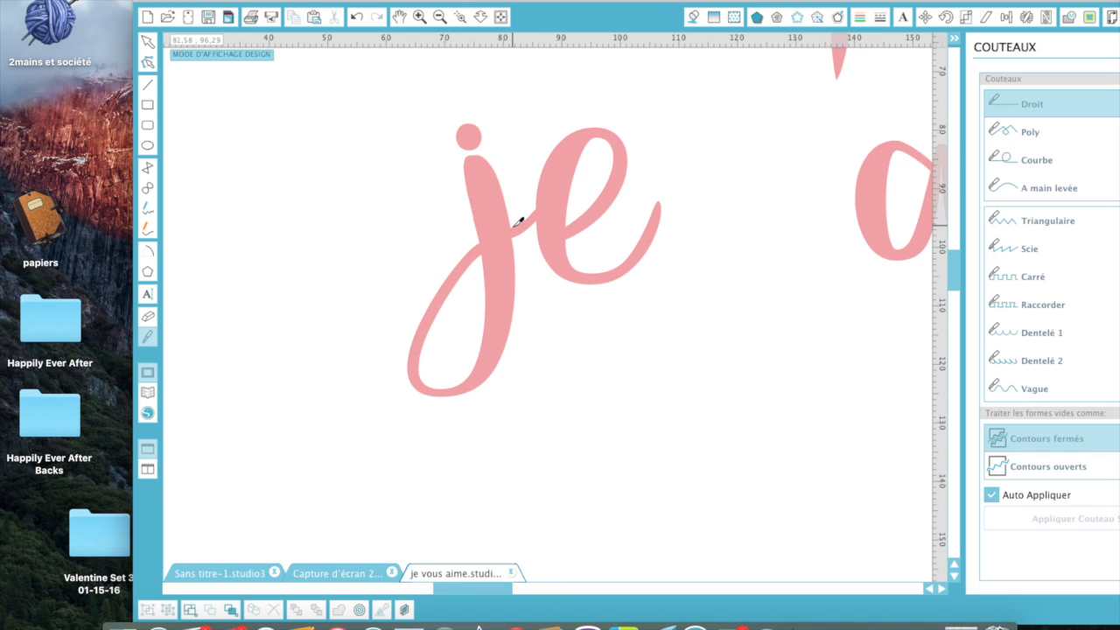
drag(512, 226, 516, 240)
click(570, 203)
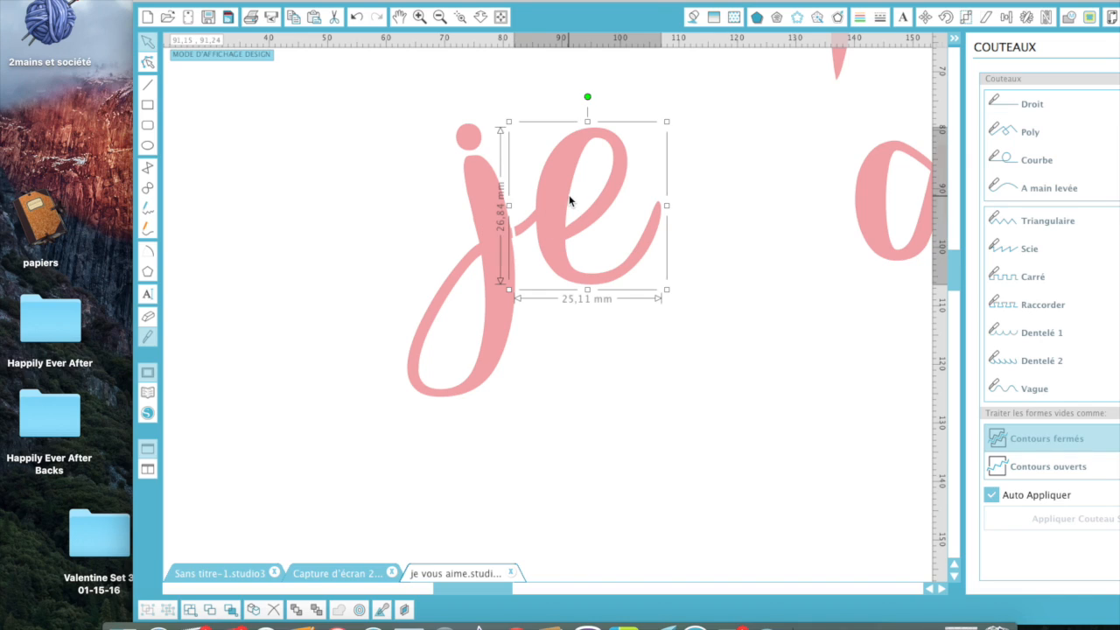
key(Delete)
Try to slice the leftover bump off the stem of the "j" with the Droit knife, and undo the cut
click(461, 17)
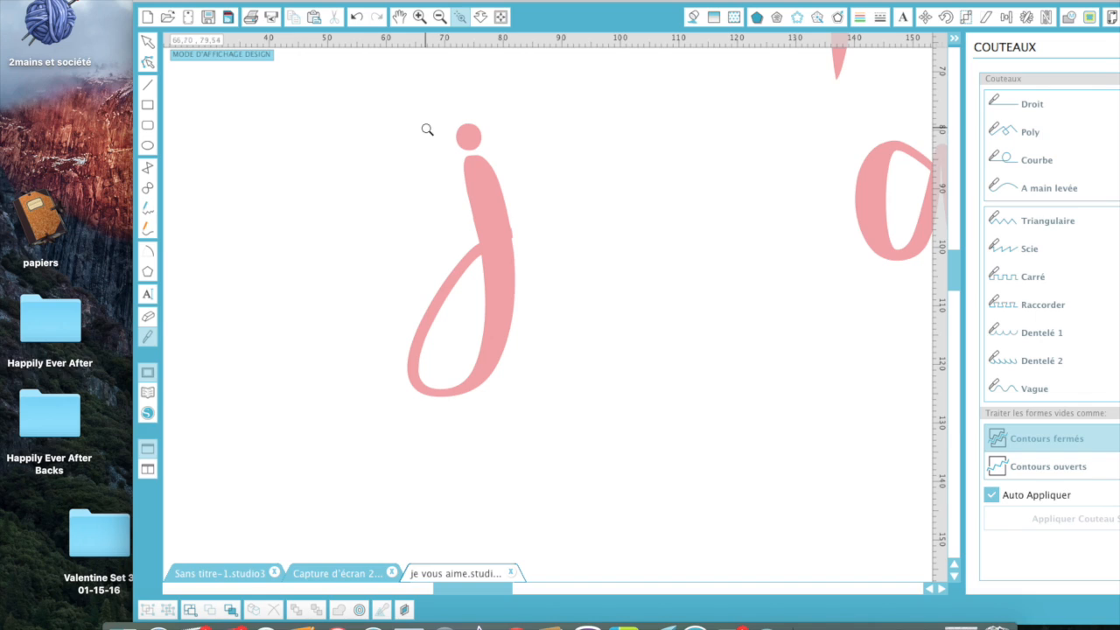
drag(418, 128, 617, 380)
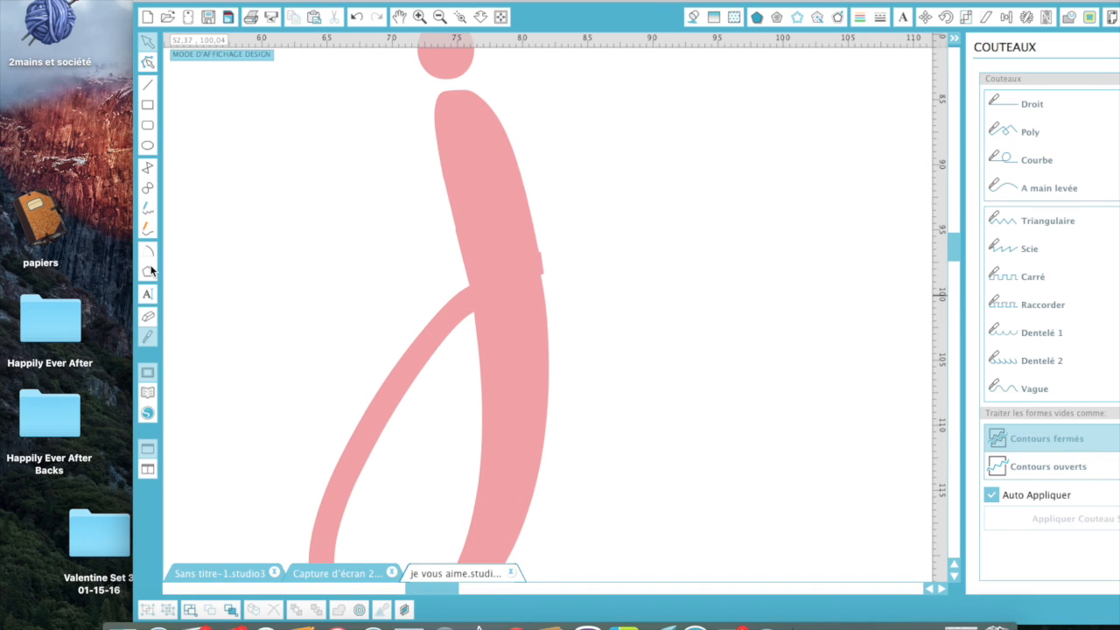
click(148, 340)
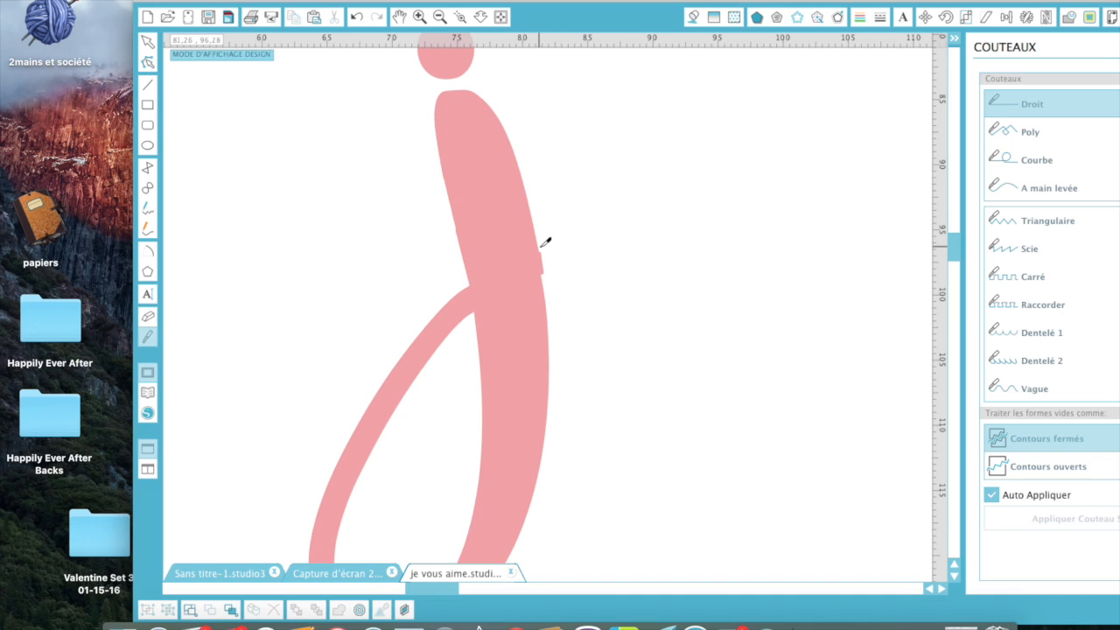
drag(540, 245, 543, 274)
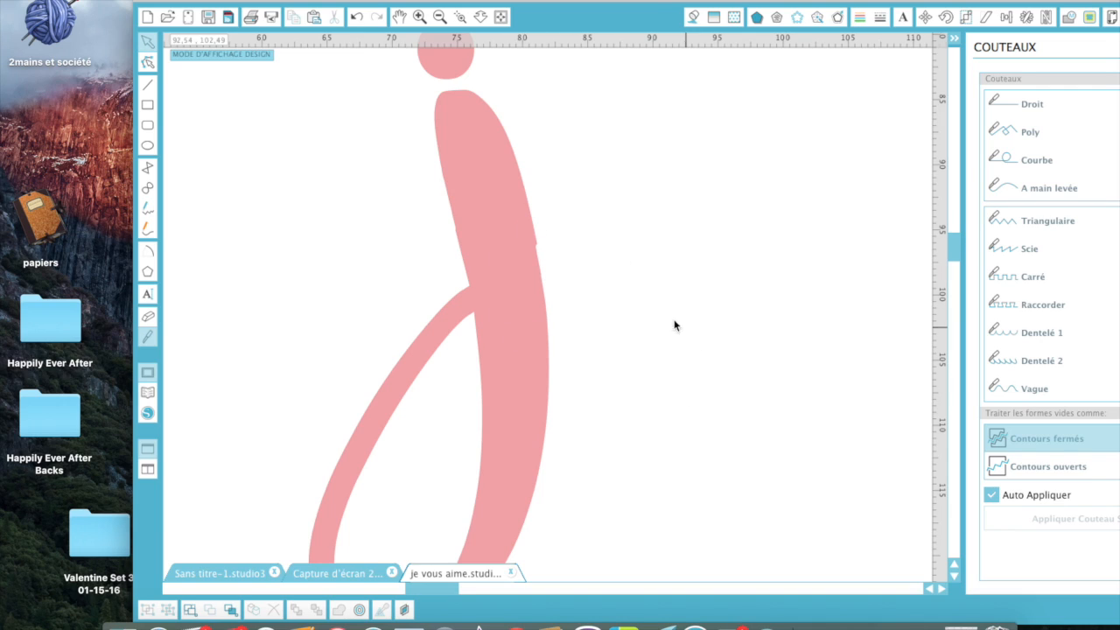
click(359, 18)
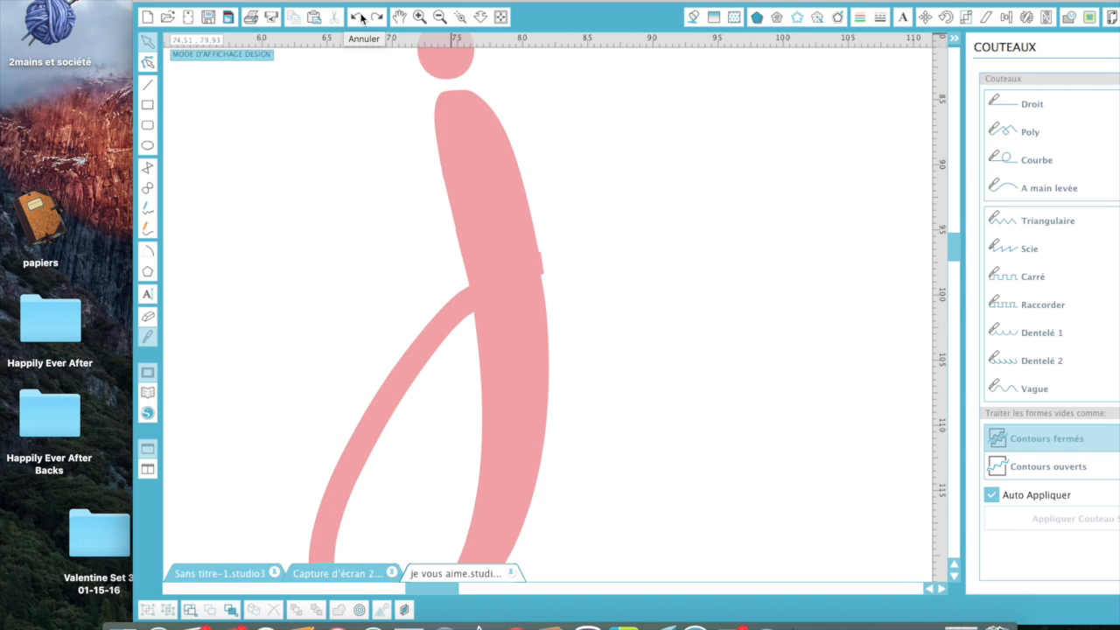
Move the apostrophe close to the upper part of the "j", beside its dot
click(440, 17)
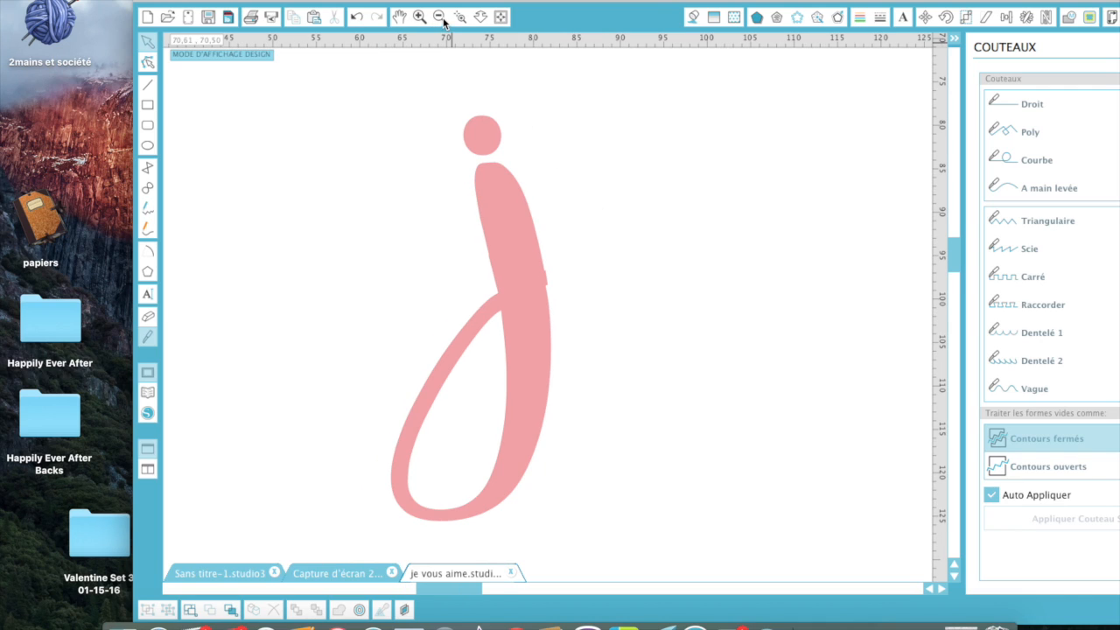
click(444, 22)
click(875, 106)
drag(875, 106, 561, 190)
click(640, 228)
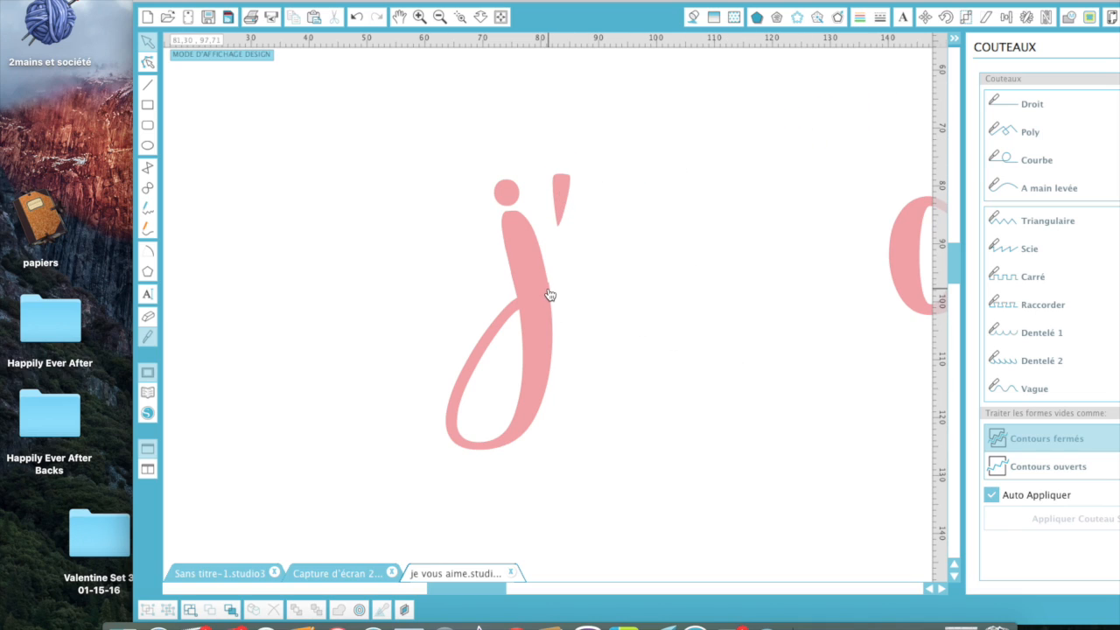
Shift the body of the "j" slightly sideways near the leftover bump, and undo the move
click(461, 16)
drag(447, 214, 749, 472)
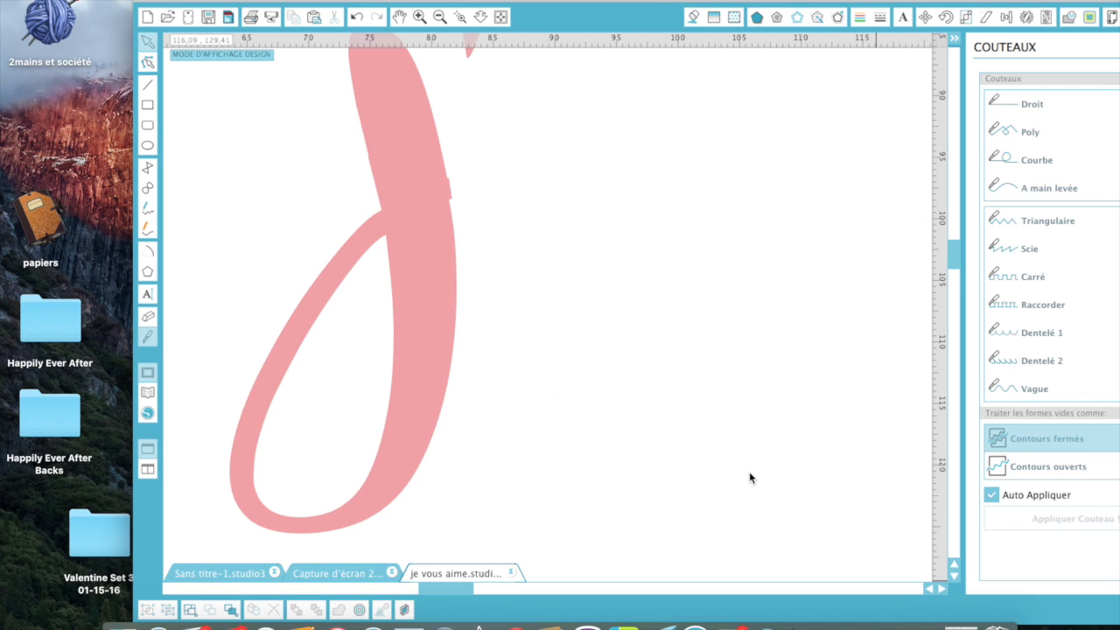
click(449, 192)
mouse_move(449, 192)
mouse_down()
mouse_move(458, 187)
mouse_move(410, 218)
mouse_move(438, 190)
mouse_up()
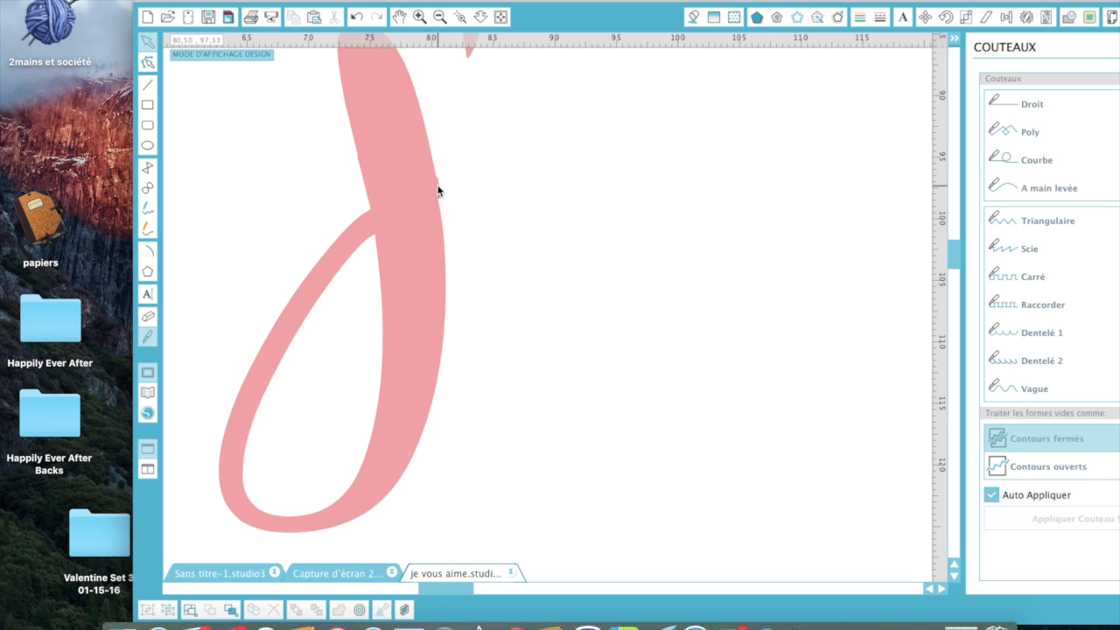
click(356, 15)
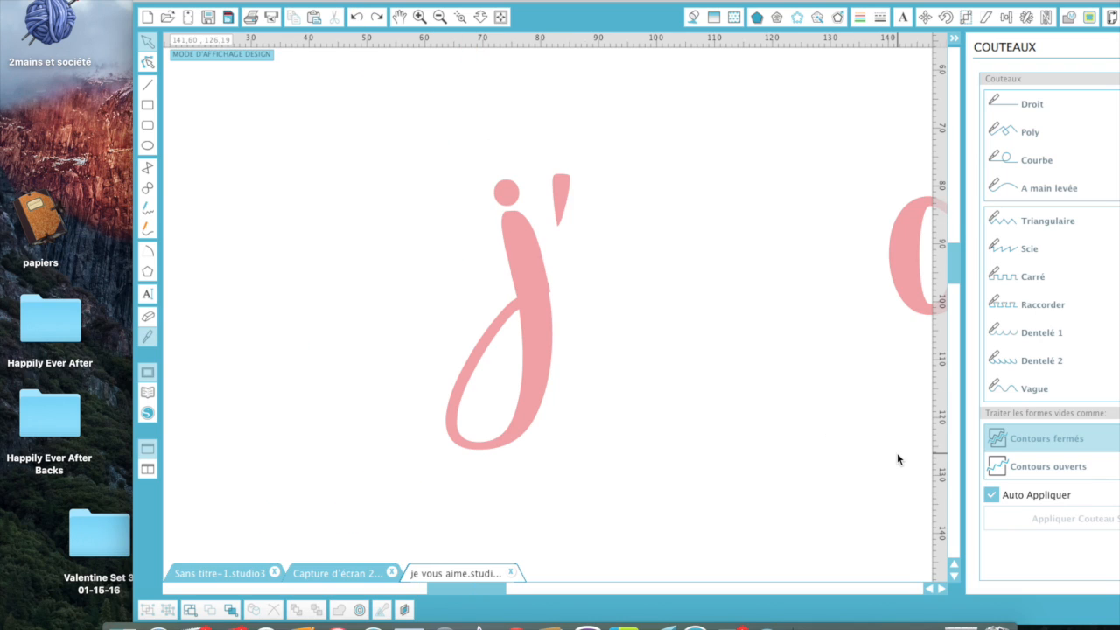
Select the whole "aime" word with the dot of its "i" and move it up against the apostrophe to form "j'aime"
scroll(897, 453, up, 4)
scroll(897, 453, right, 5)
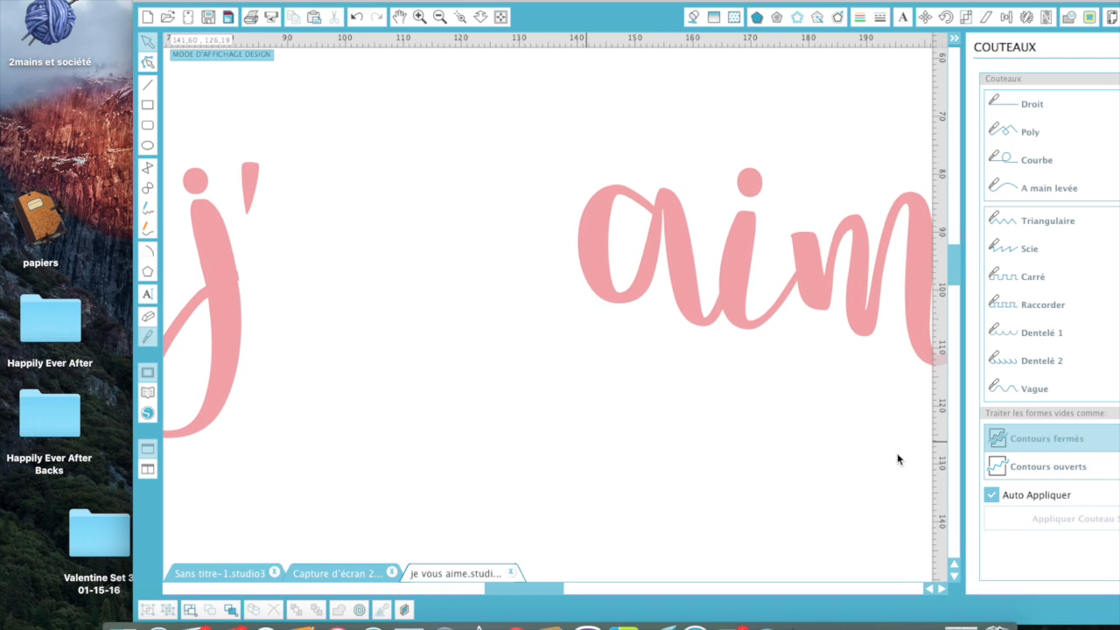
drag(548, 164, 877, 410)
drag(876, 299, 574, 308)
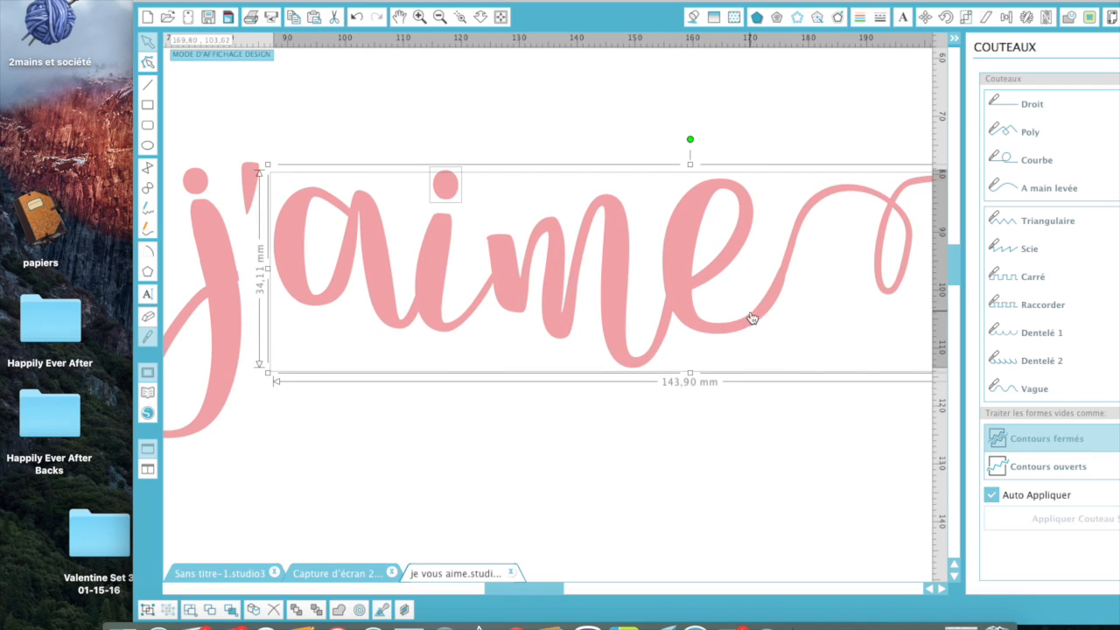
Cut the looping flourish off the end of the final "e" with the Droit knife and delete it
click(148, 340)
drag(767, 260, 787, 320)
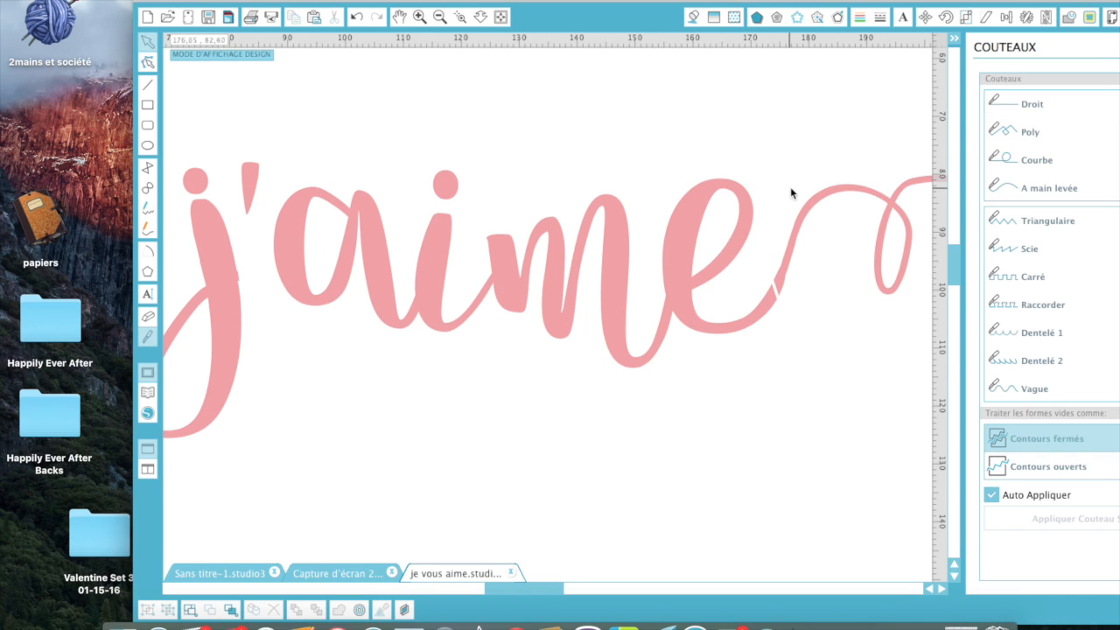
click(809, 200)
key(Delete)
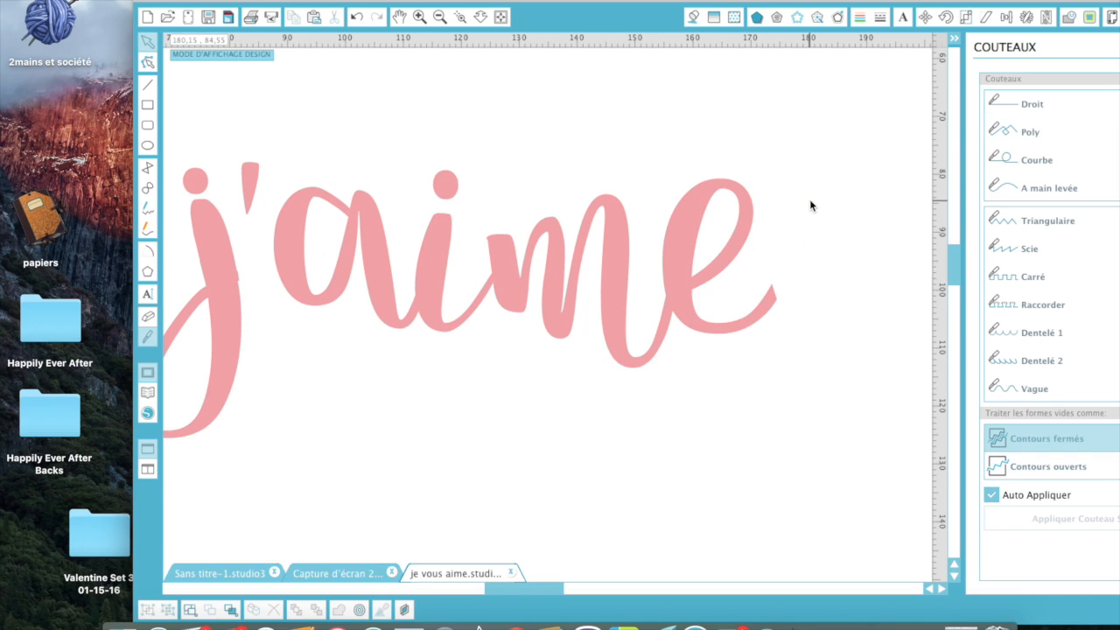
Move the light pink heart from beside the page onto the page, below the "j'aime" text
scroll(675, 438, left, 1)
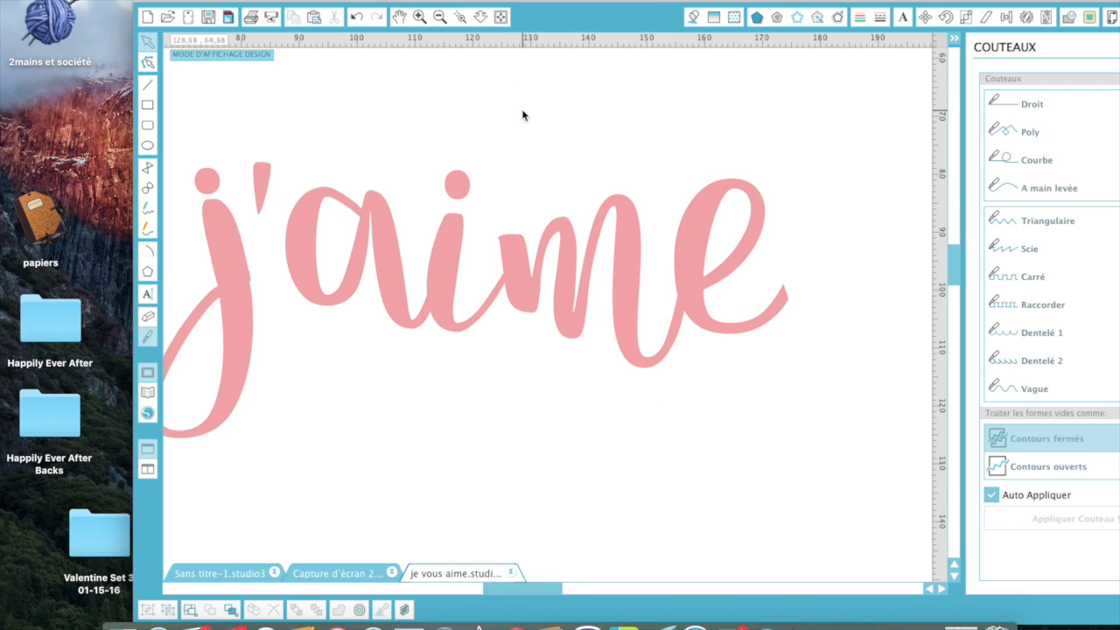
click(440, 17)
click(442, 19)
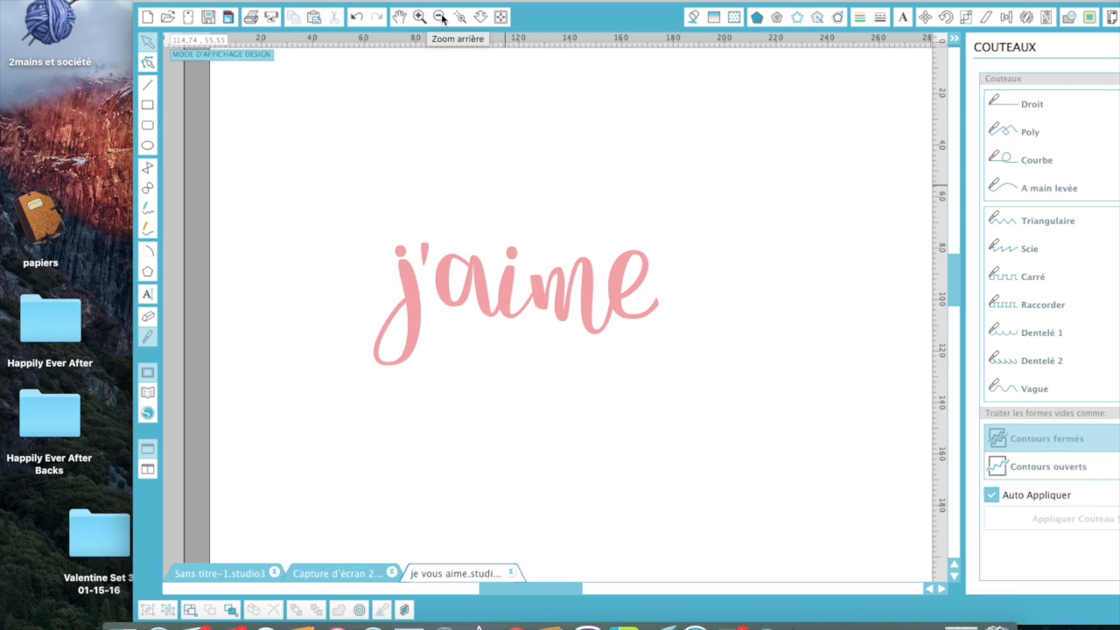
click(501, 17)
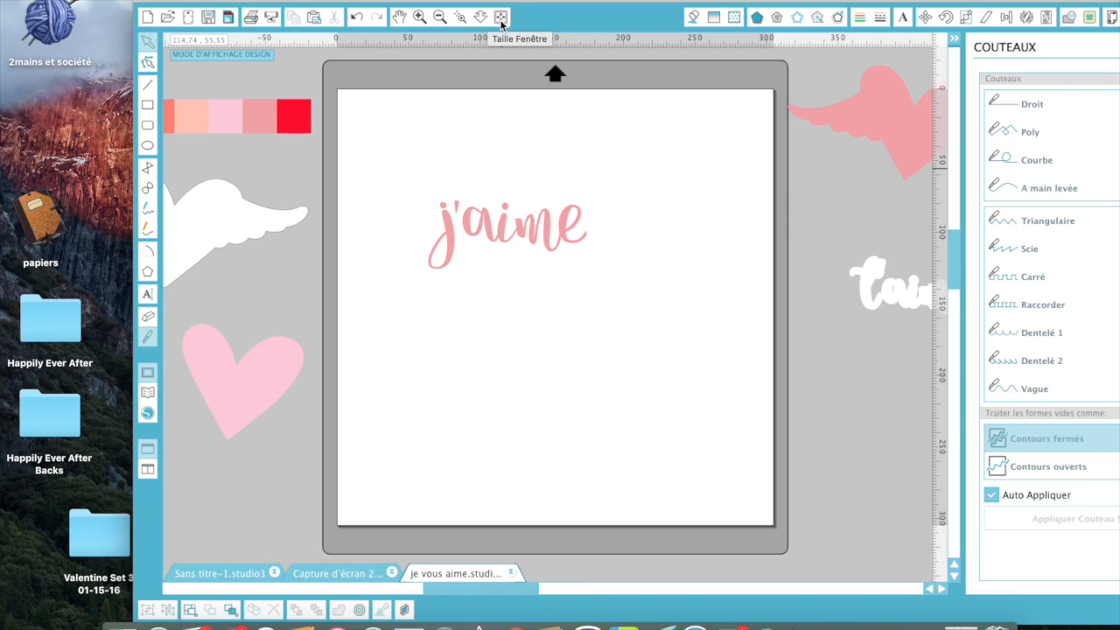
click(241, 383)
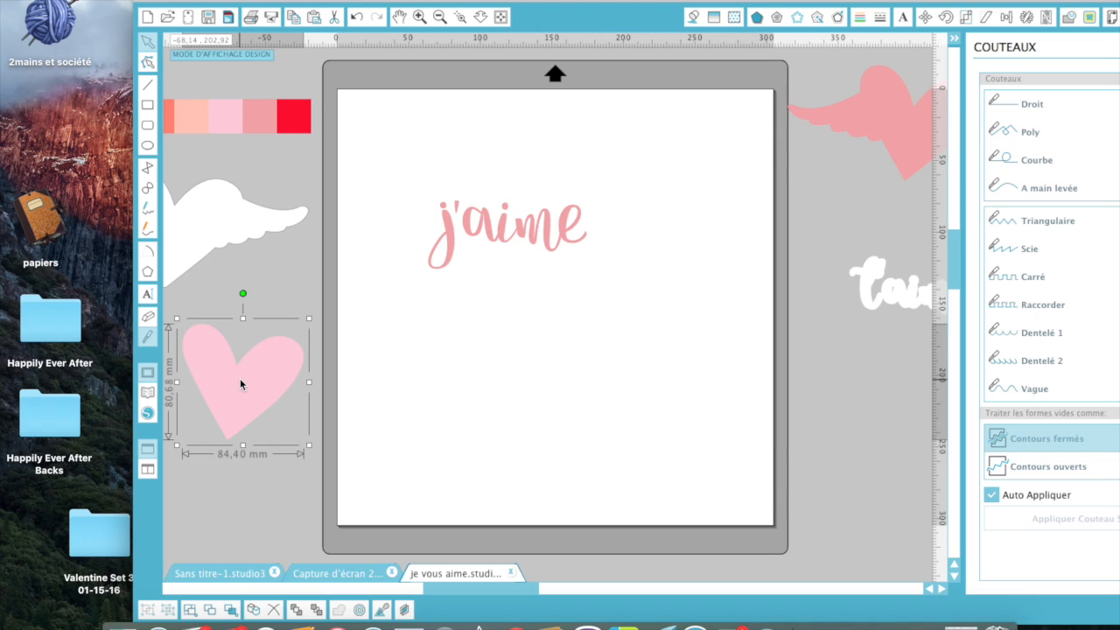
drag(240, 382, 344, 384)
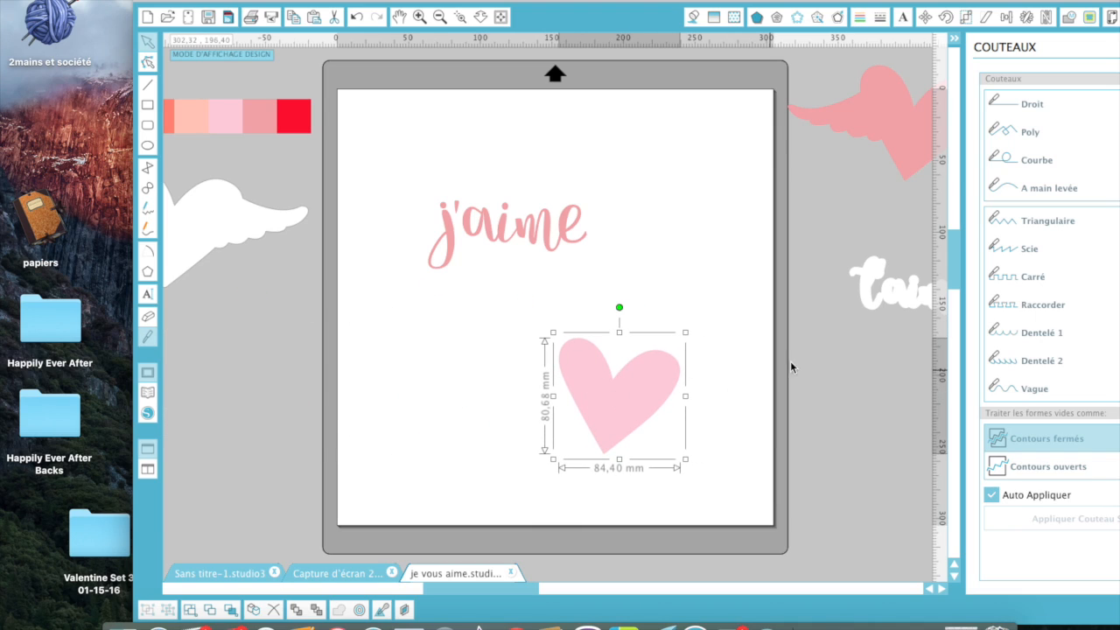